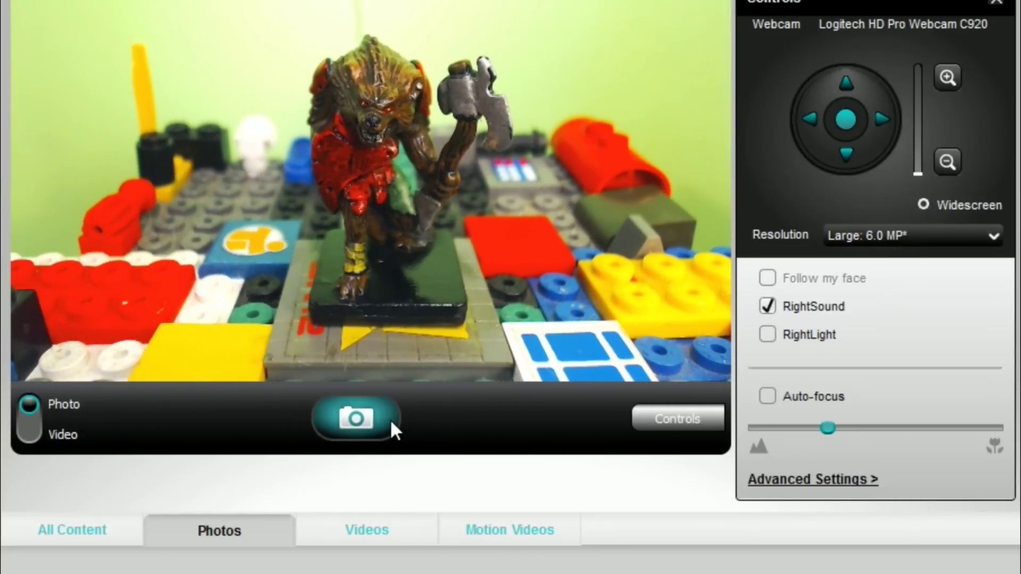
Capture a 6.0 MP webcam photo of the painted miniature on its brick stand.
left_click(351, 419)
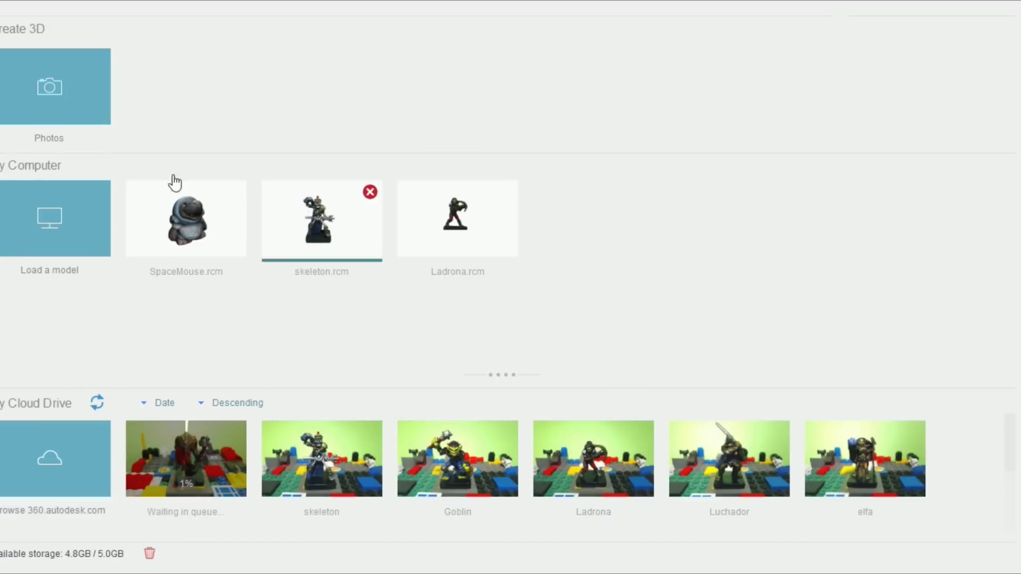
Switch to Autodesk ReMake and load all JPG photos from the local Desktop folder gnoll2 for a new photo-based model.
left_click(56, 83)
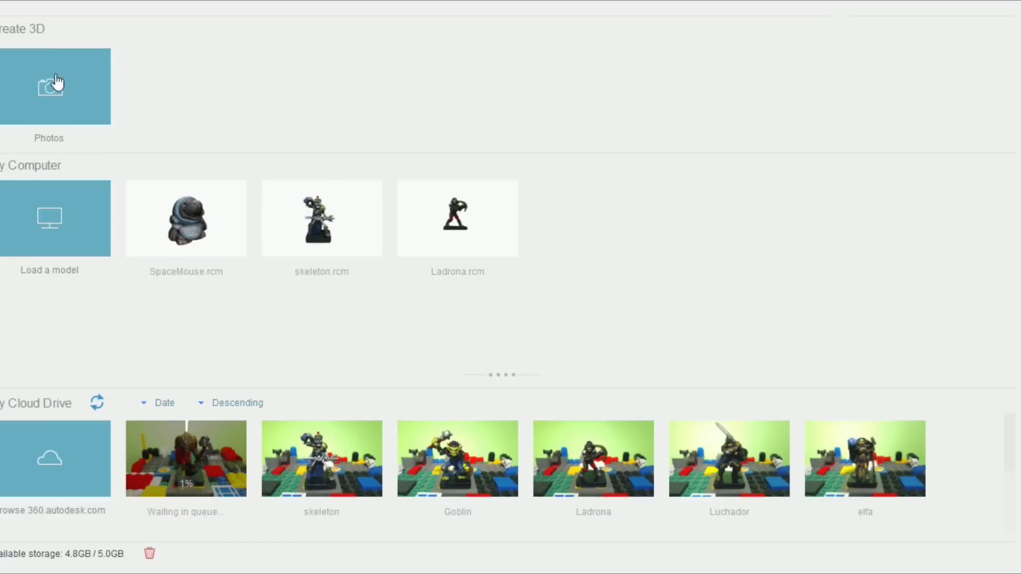
left_click(603, 289)
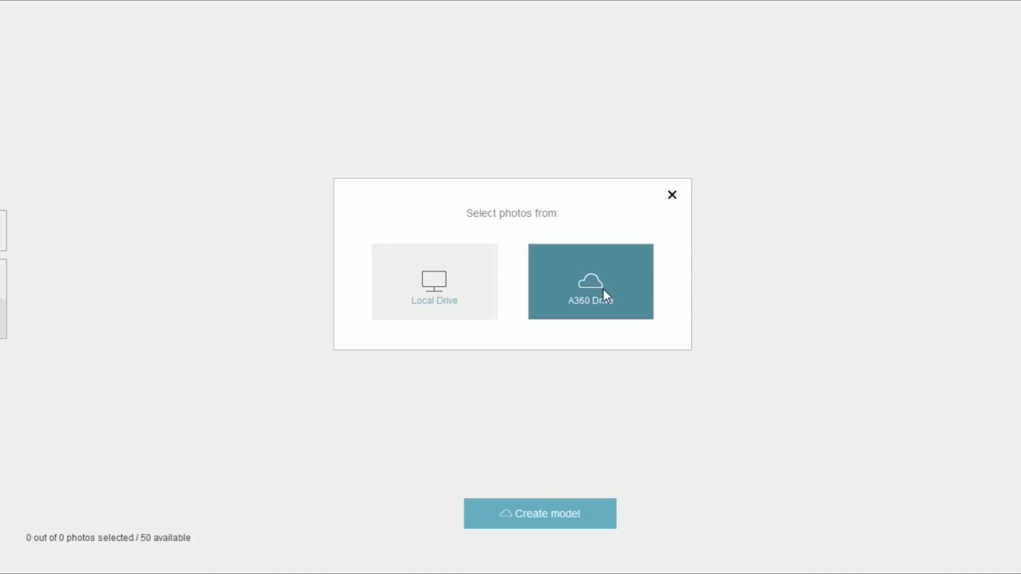
left_click(439, 272)
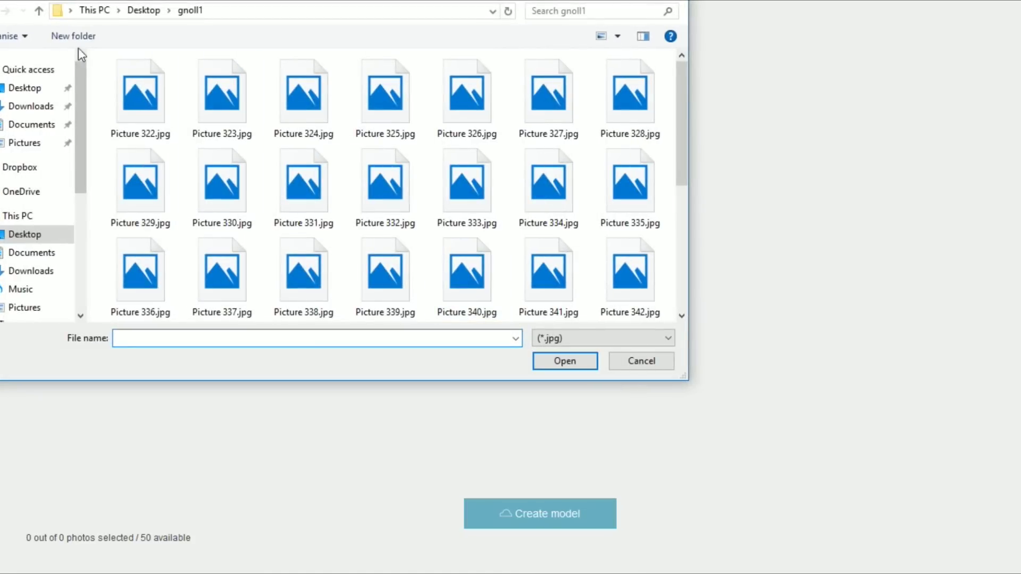
left_click(151, 11)
double_click(557, 140)
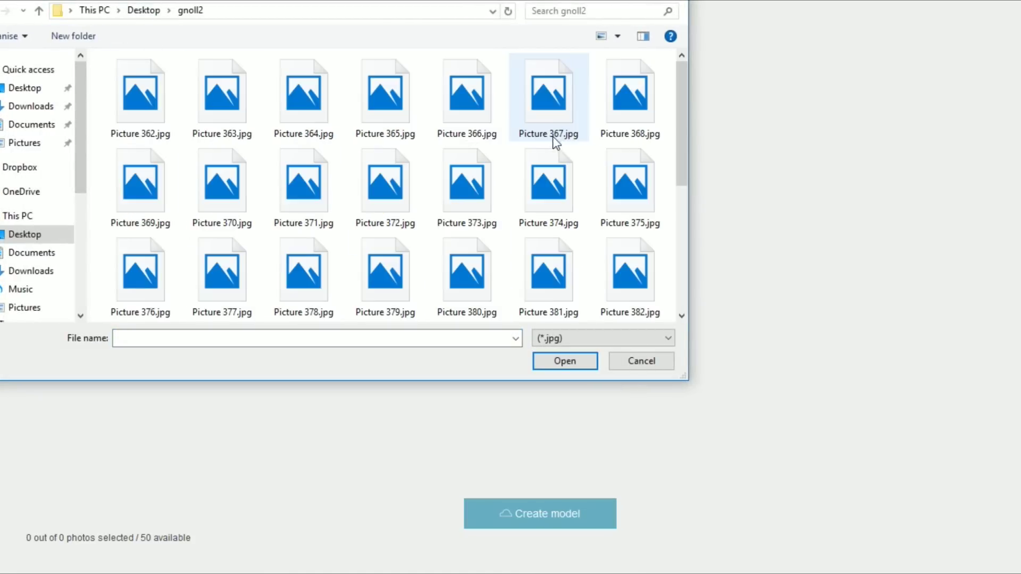
left_click(141, 106)
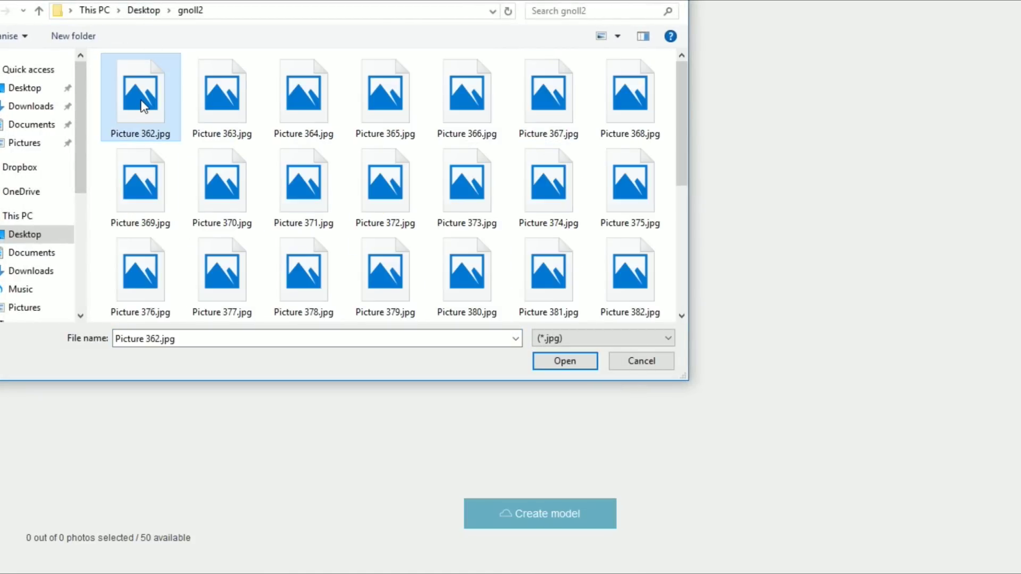
key("ctrl+a")
left_click(564, 361)
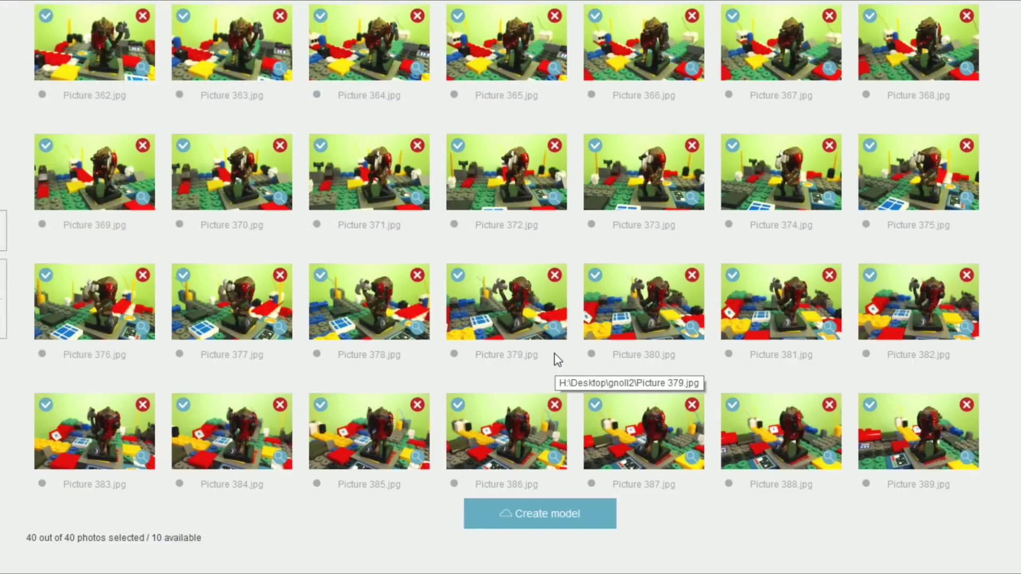
Start creating a Standard-quality model named gnoll2 with Auto-Crop and Smart Texture switched on.
left_click(571, 512)
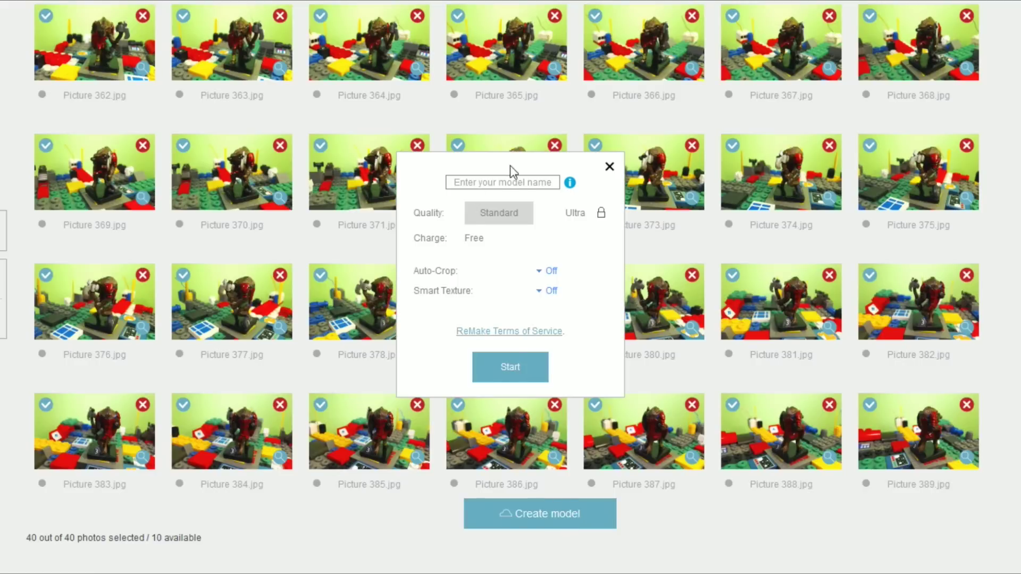
left_click(518, 182)
left_click(549, 270)
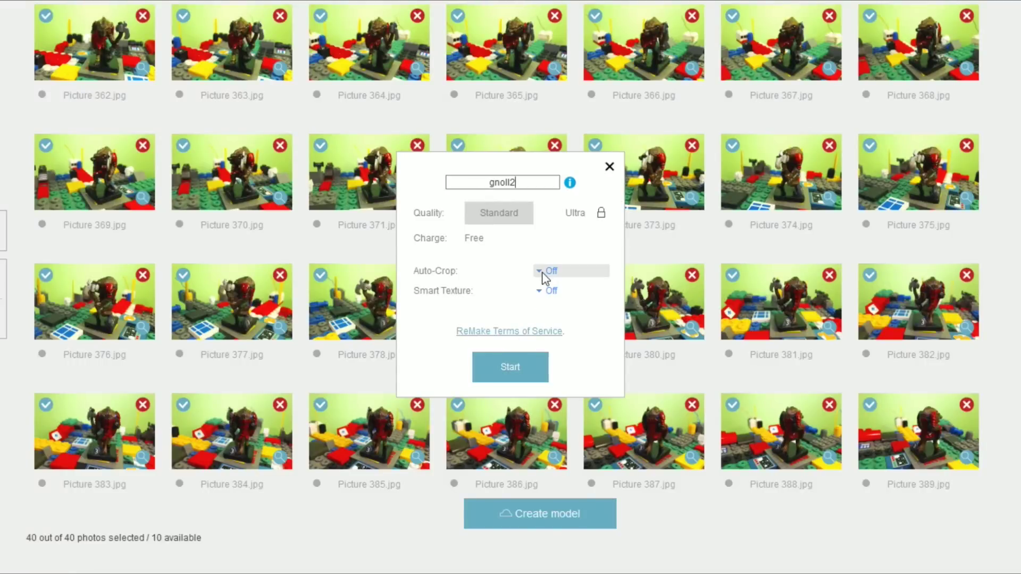
left_click(546, 292)
left_click(551, 292)
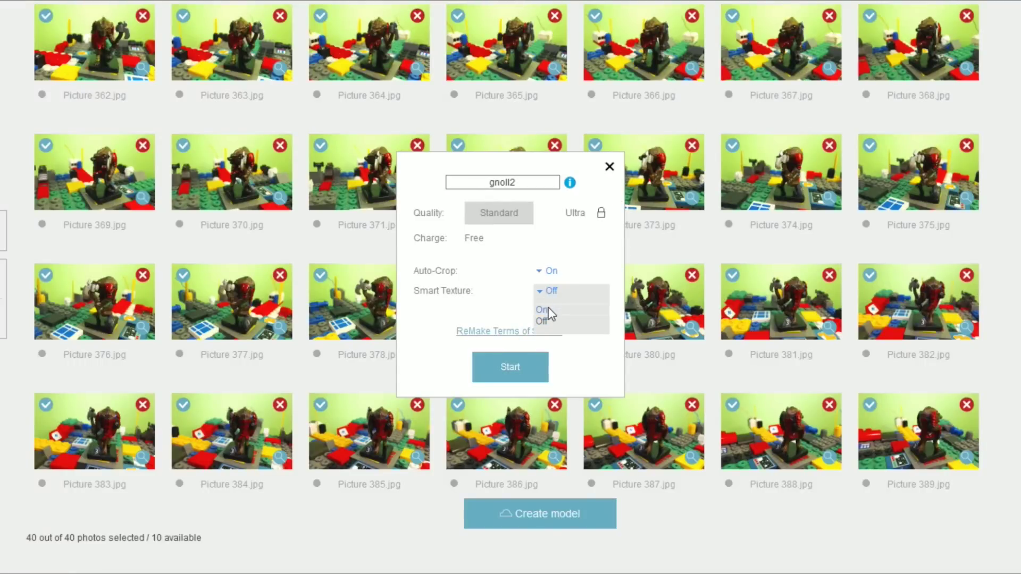
left_click(542, 310)
left_click(511, 372)
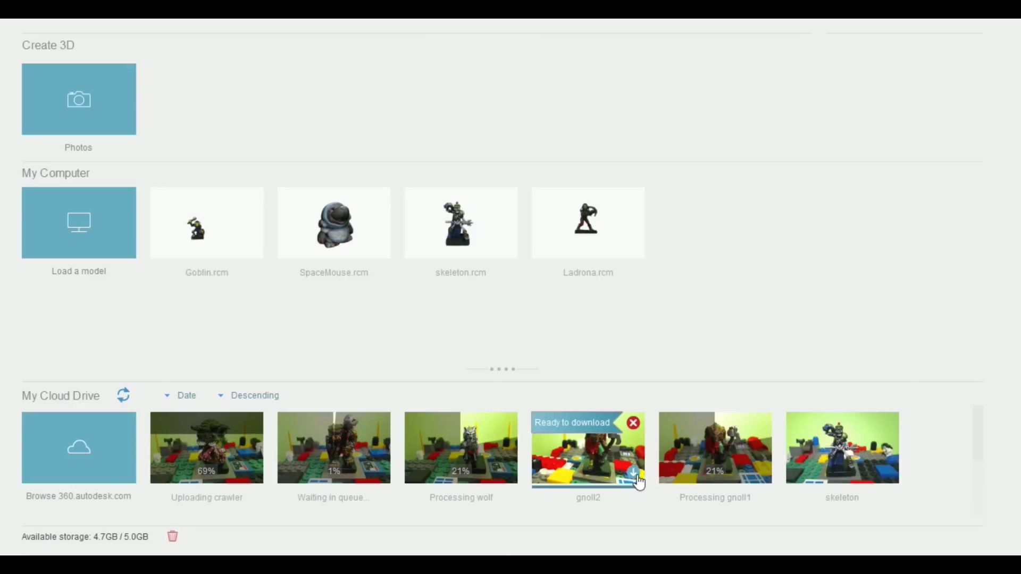
Download the finished gnoll2 model from the cloud drive and save it as gnoll2.rcm in the Desktop folder gnoll2.
left_click(636, 481)
left_click(169, 27)
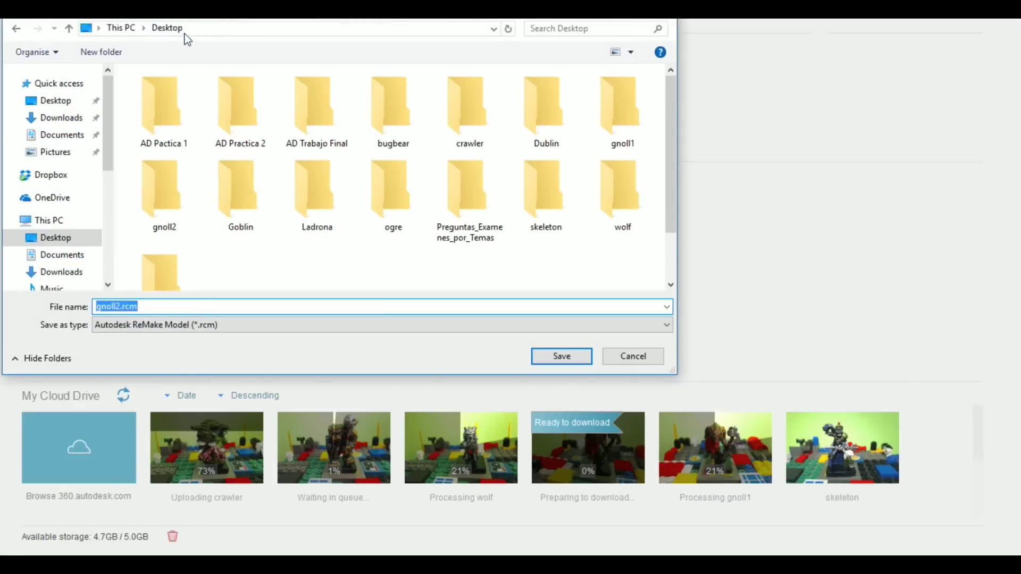
double_click(155, 208)
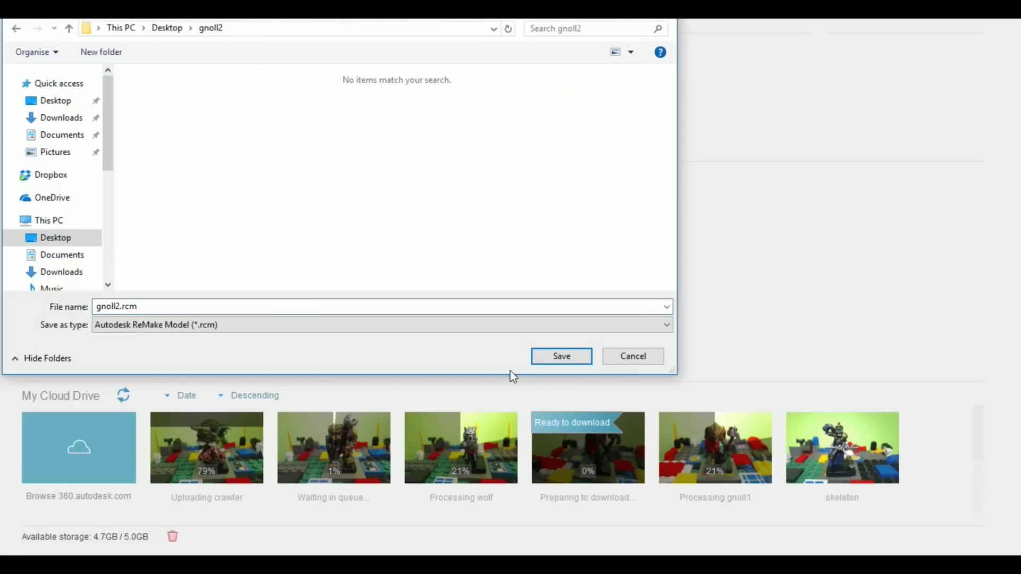
left_click(561, 355)
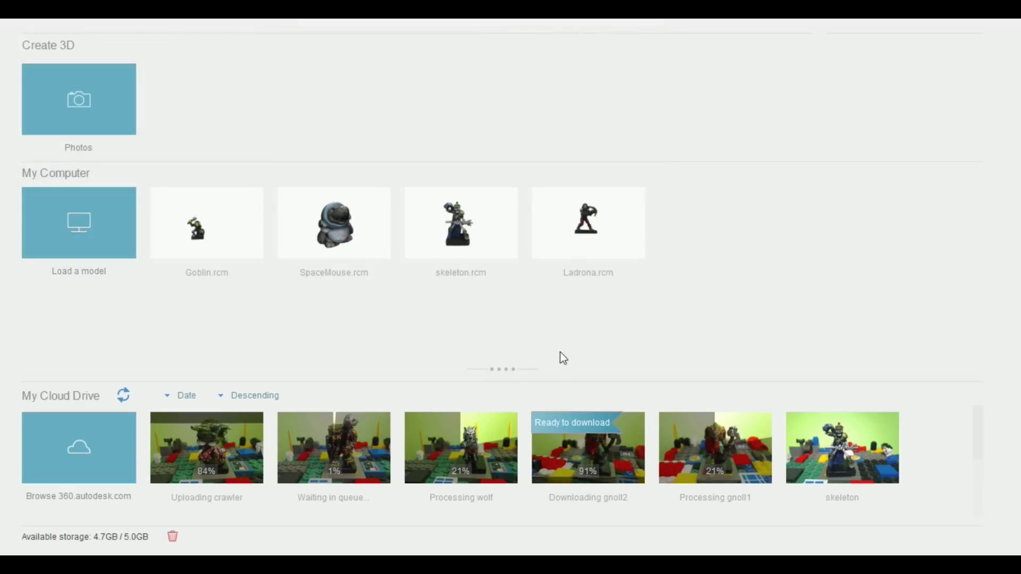
Open the downloaded gnoll2 model and delete the brick scenery on both sides of the figure.
left_click(334, 223)
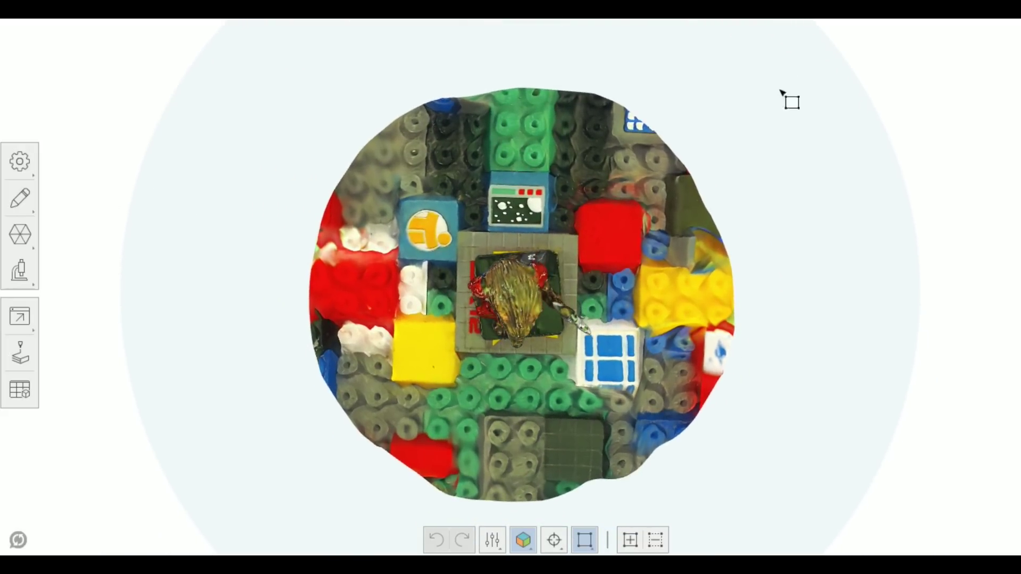
left_click_drag(596, 510, 604, 504)
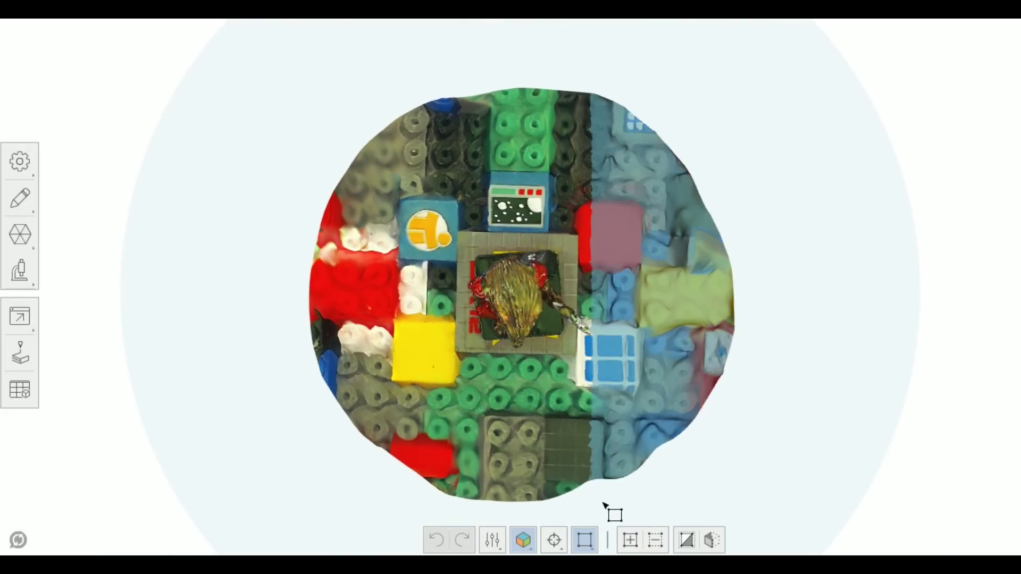
key("Delete")
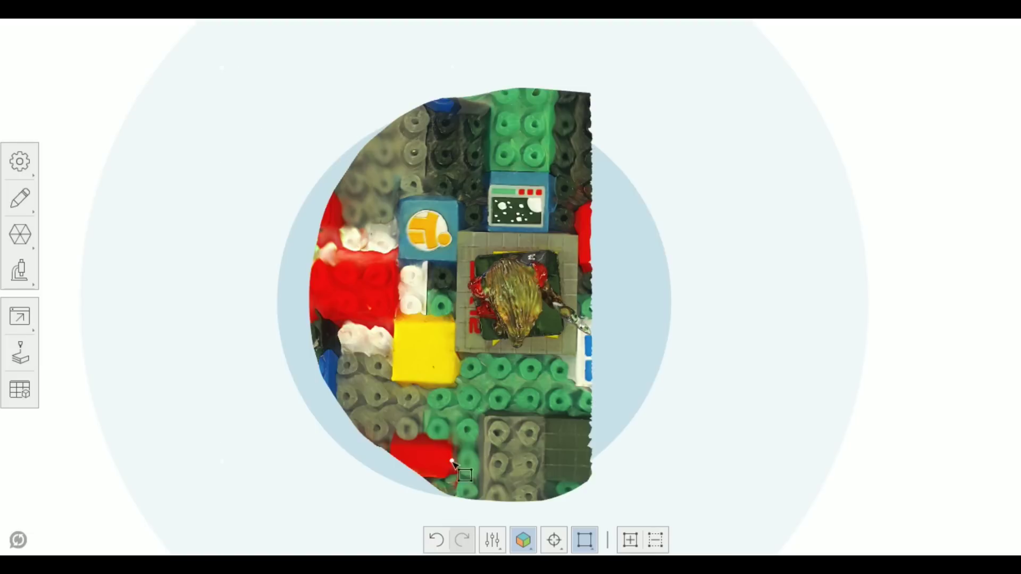
left_click_drag(456, 514, 346, 65)
key("Delete")
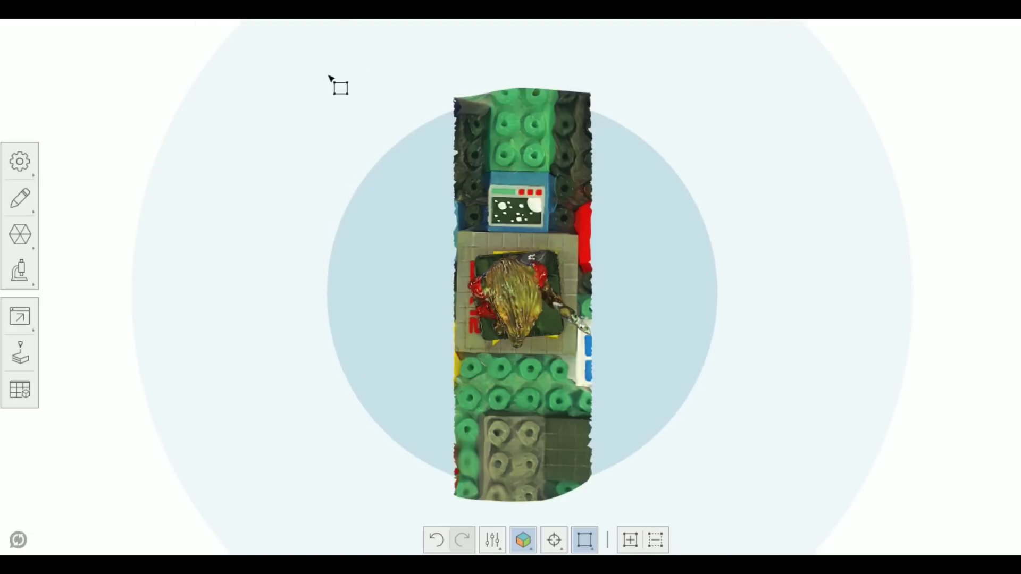
Delete the strips of brick scenery behind and in front of the figure's base.
left_click_drag(662, 249, 662, 250)
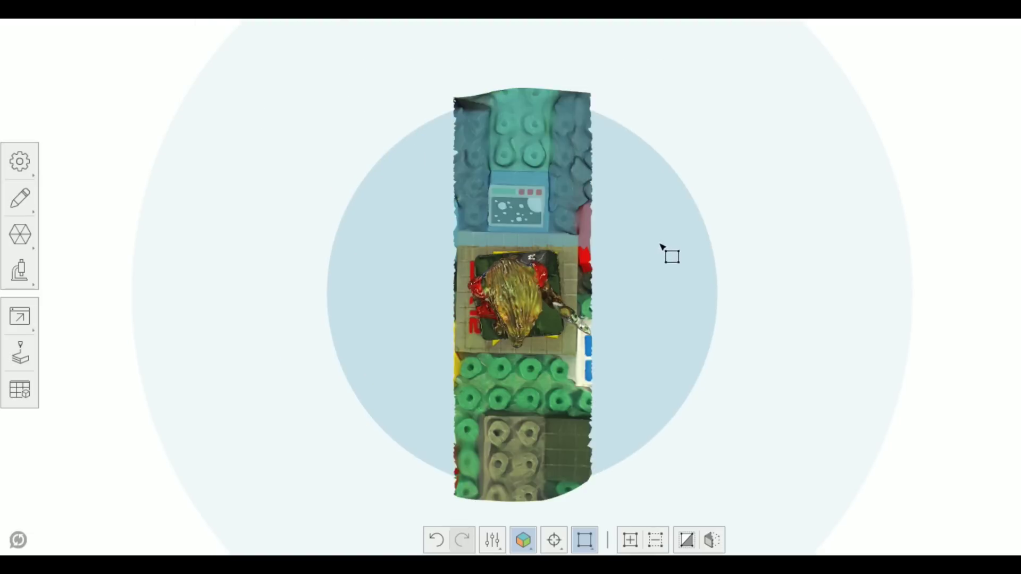
key("Delete")
left_click(583, 541)
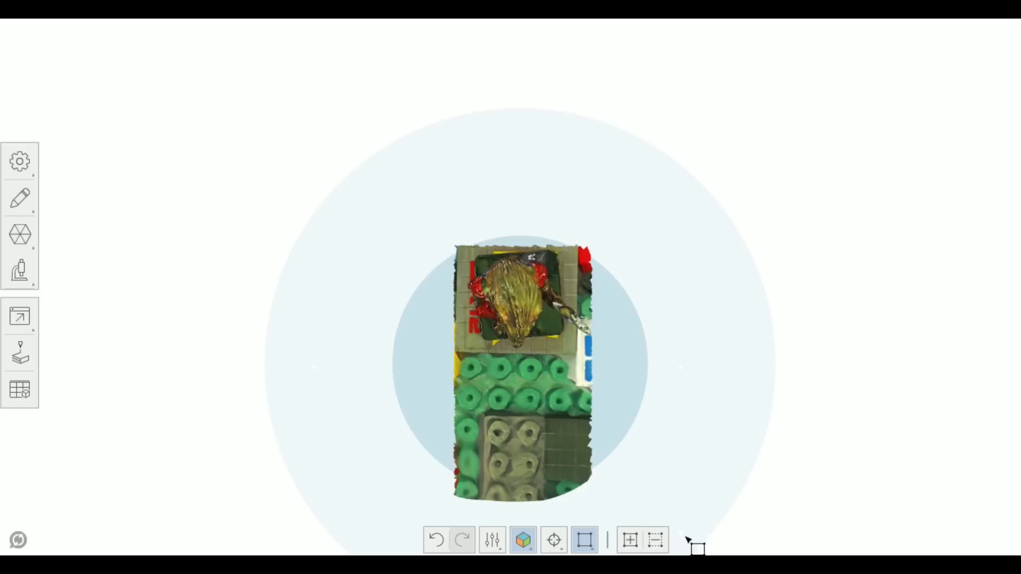
left_click_drag(735, 554, 735, 555)
left_click(713, 541)
Slice off the remaining brick layer just beneath the figure's dark base, using the Fill option to close the cut.
middle_click_drag(651, 391, 623, 180)
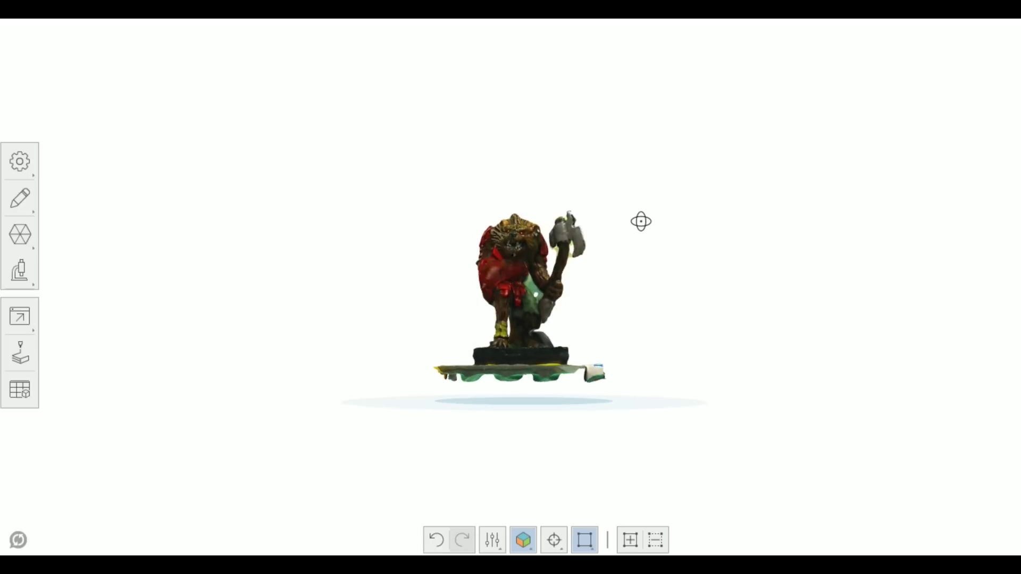
mouse_move(644, 225)
middle_mouse_down()
mouse_move(888, 228)
mouse_move(585, 225)
mouse_move(664, 231)
middle_mouse_up()
left_click(24, 198)
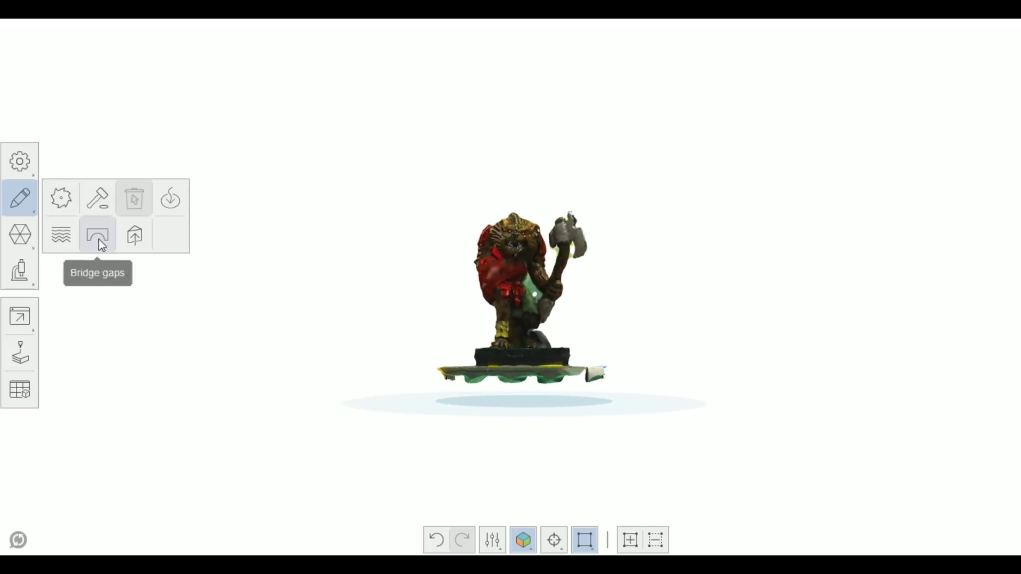
left_click(61, 198)
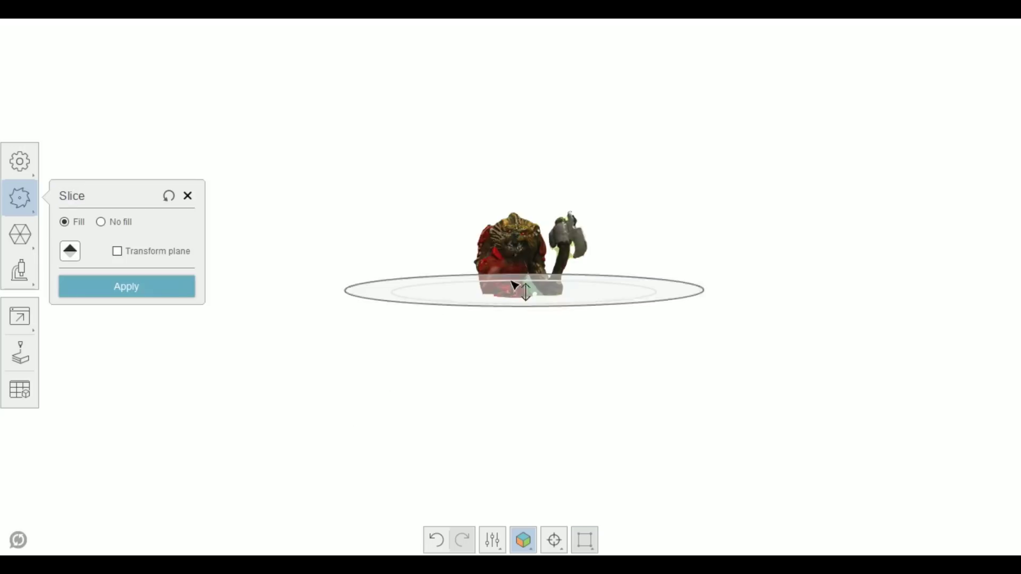
left_click_drag(446, 277, 451, 344)
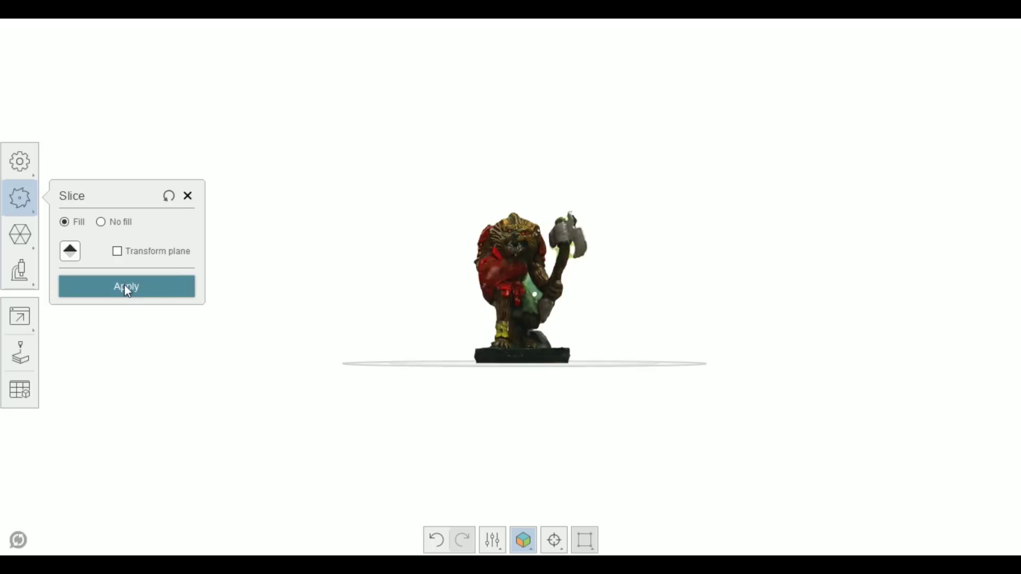
left_click(122, 298)
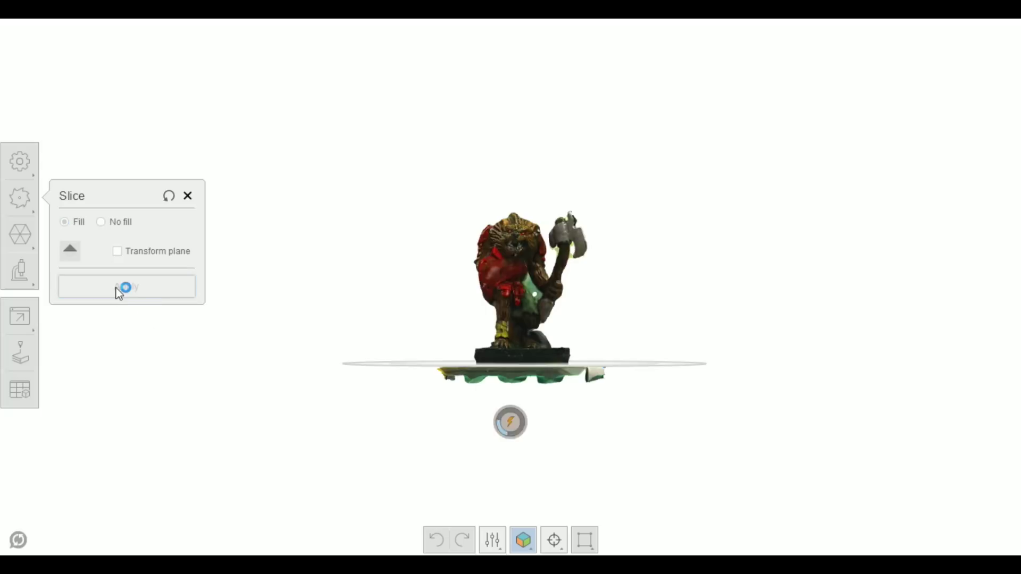
Using lasso selection, delete the leftover background web that closes the gap between the axe handle and the lower blade tip.
scroll(443, 326, "up", 4)
right_click_drag(445, 326, 432, 345)
middle_click_drag(693, 291, 570, 305)
right_click_drag(593, 313, 808, 328)
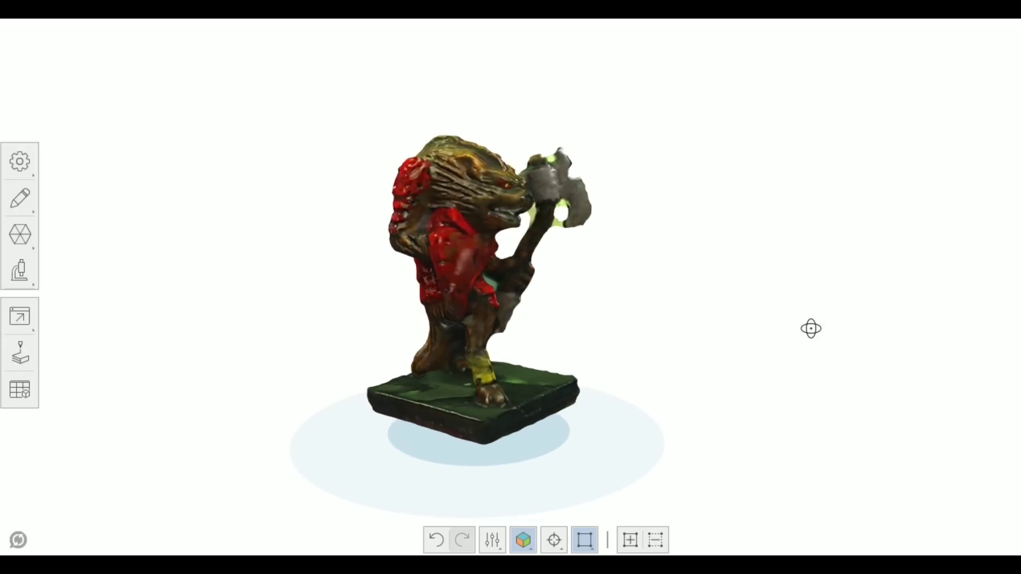
scroll(638, 309, "up", 3)
scroll(627, 297, "up", 2)
mouse_move(603, 276)
right_mouse_down()
mouse_move(607, 287)
mouse_move(598, 271)
right_mouse_up()
right_click_drag(534, 217, 534, 239)
middle_click_drag(534, 238, 519, 347)
middle_click_drag(538, 212, 535, 320)
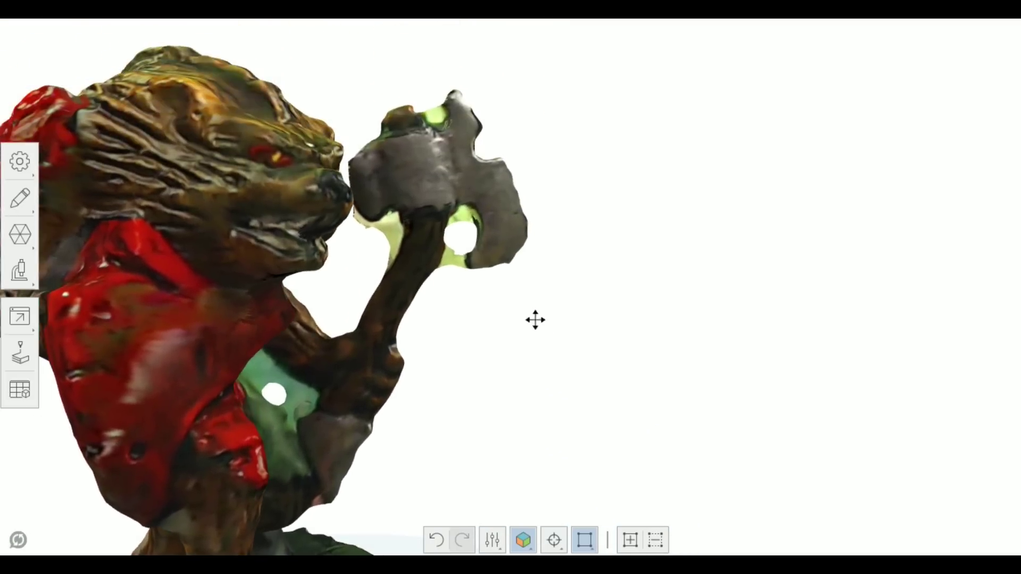
left_click(584, 539)
left_click(583, 487)
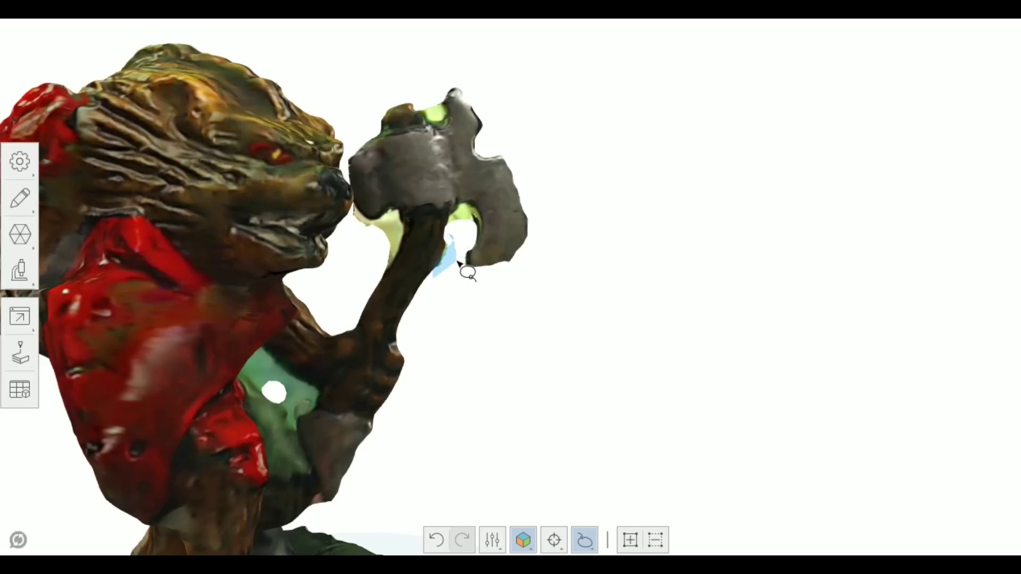
key("Delete")
left_click_drag(457, 262, 448, 251)
key("Delete")
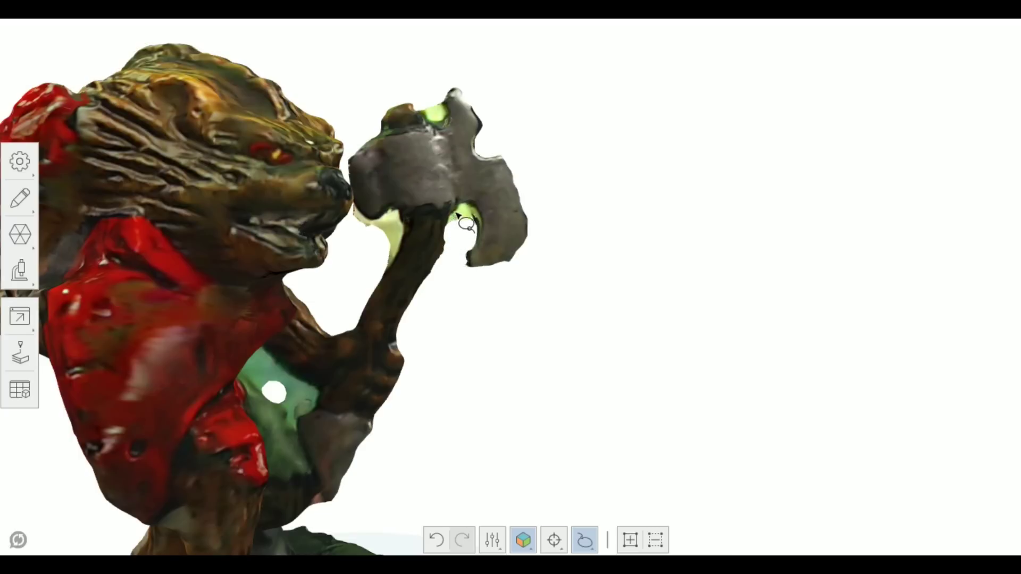
Delete the remaining green and yellow background patches under the blade, on top of the axe head and beside the handle.
left_click_drag(473, 208, 472, 228)
key("Delete")
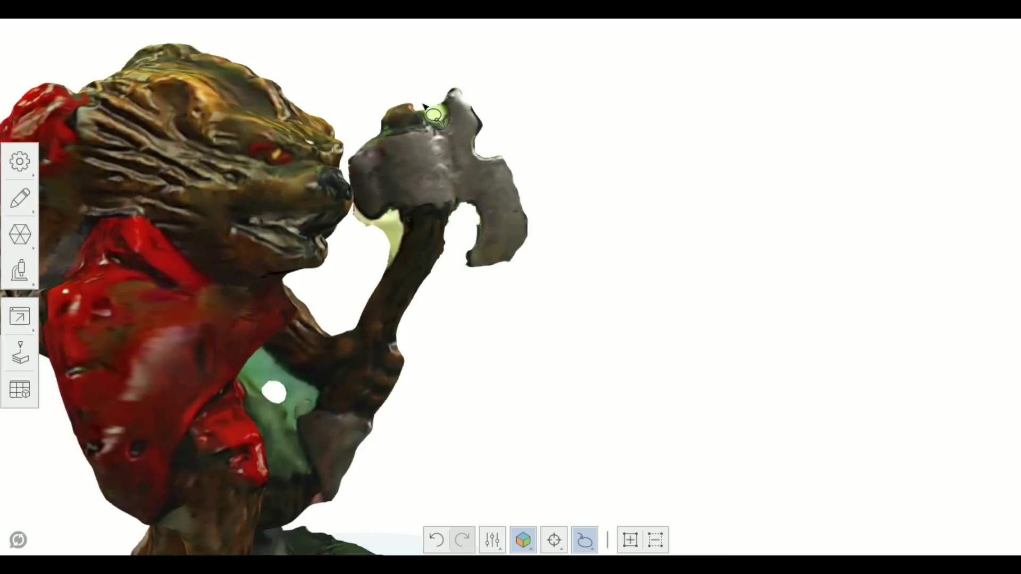
mouse_move(441, 126)
left_mouse_down()
mouse_move(448, 118)
mouse_move(443, 126)
left_mouse_up()
key("Delete")
middle_click_drag(367, 236, 350, 231)
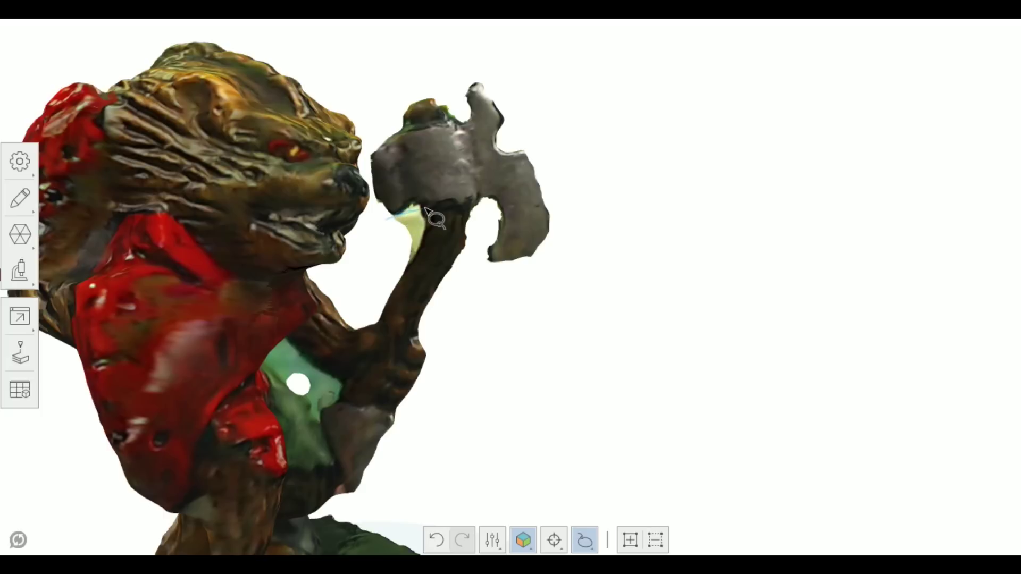
left_click_drag(428, 210, 421, 269)
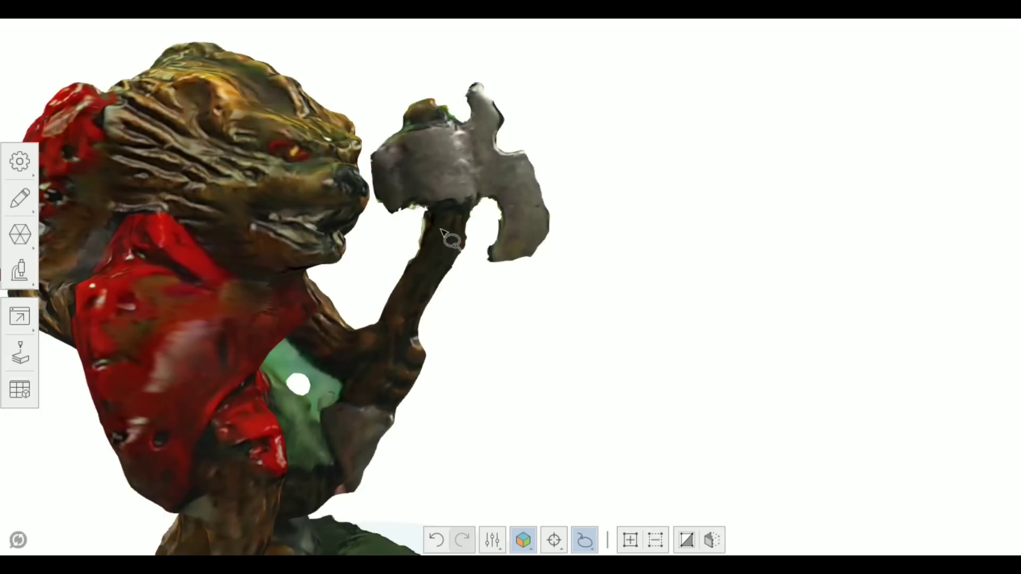
Bridge the edges of the hole on the underside of the curved axe blade, using the Smooth fill option.
right_click_drag(614, 275, 555, 272)
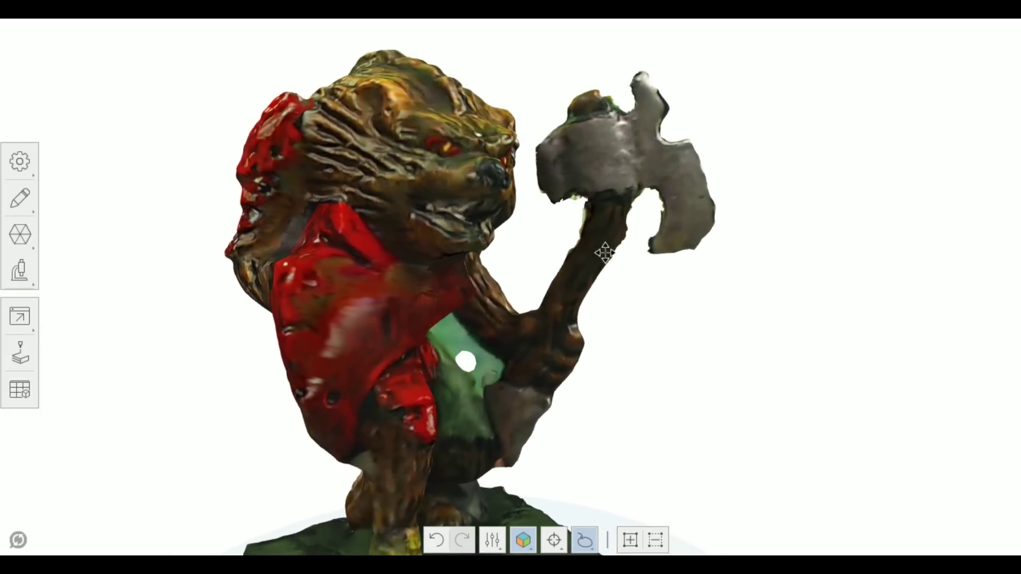
middle_click_drag(597, 244, 501, 259)
right_click_drag(623, 257, 556, 253)
scroll(597, 250, "up", 6)
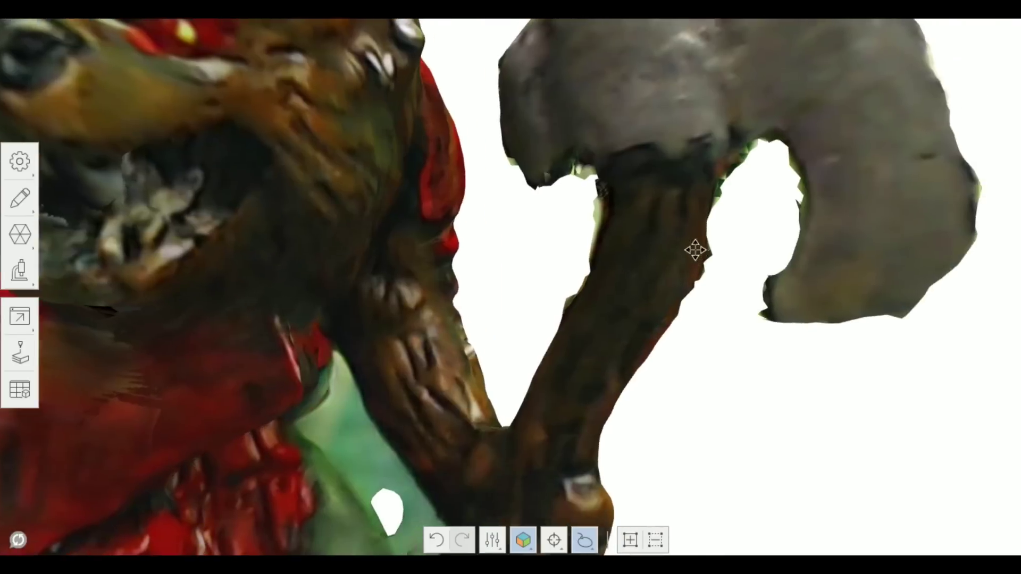
right_click_drag(695, 250, 659, 251)
right_click_drag(775, 307, 633, 273)
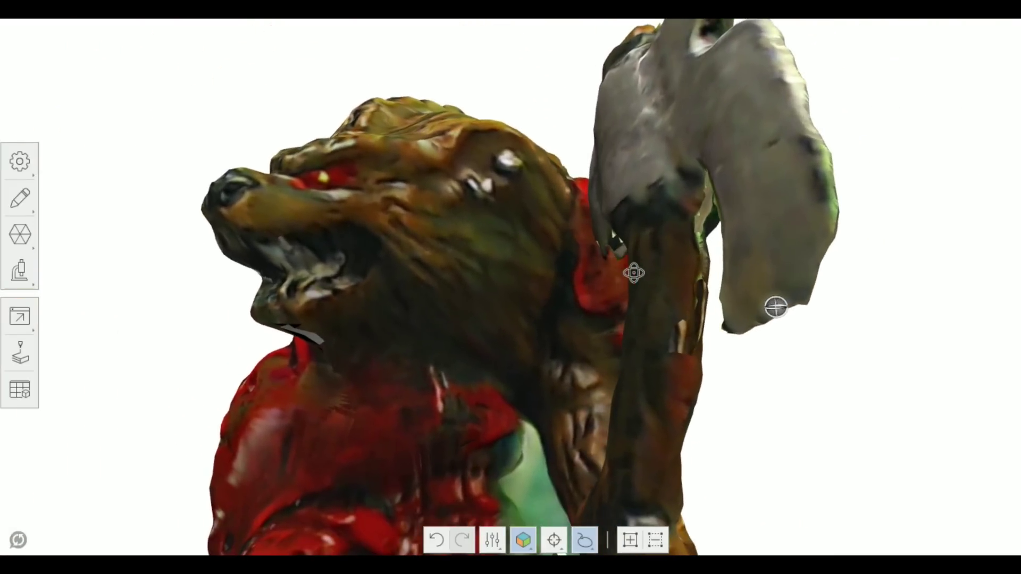
left_click(20, 199)
left_click(98, 234)
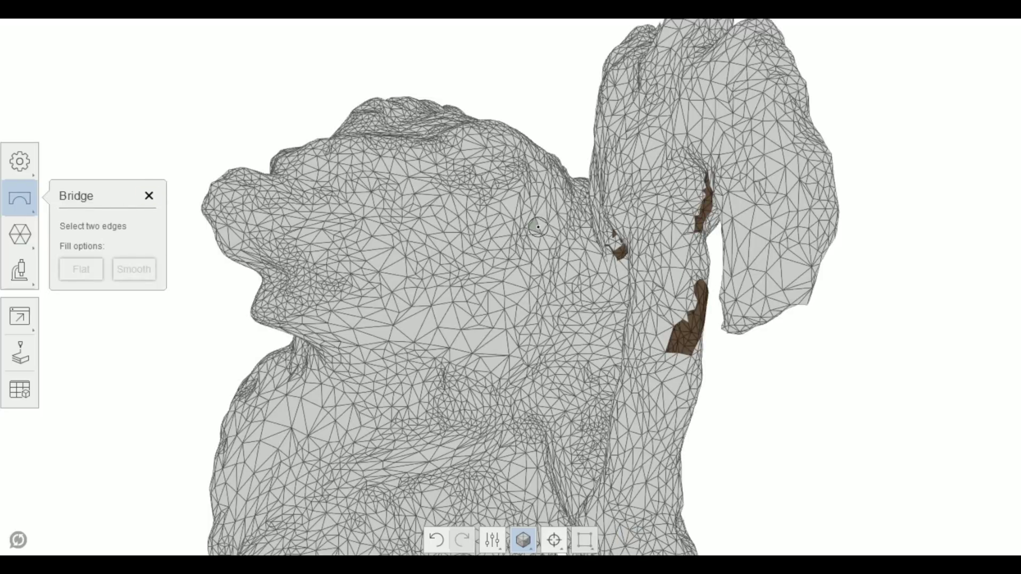
right_click_drag(813, 249, 1014, 143)
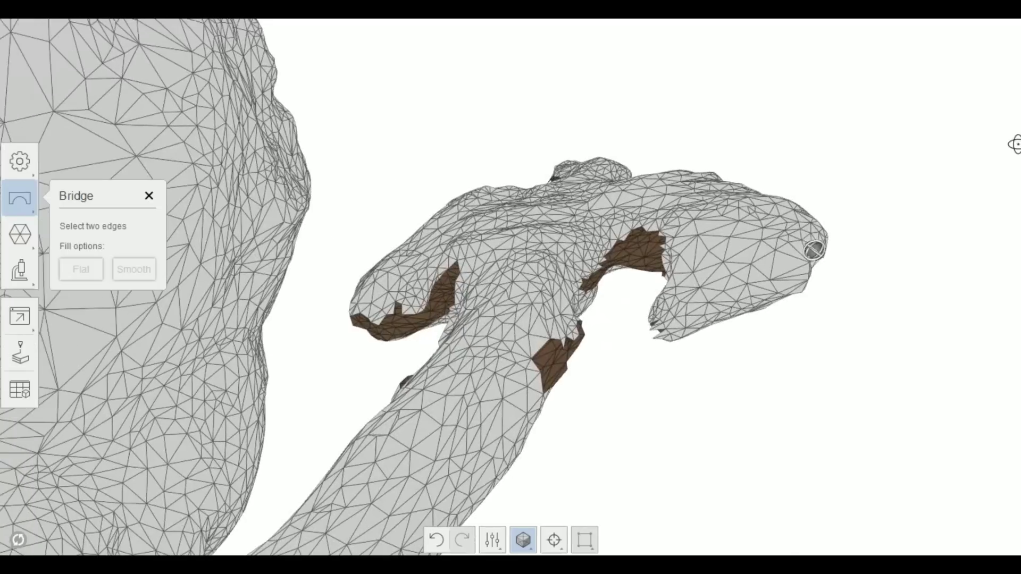
left_click(619, 243)
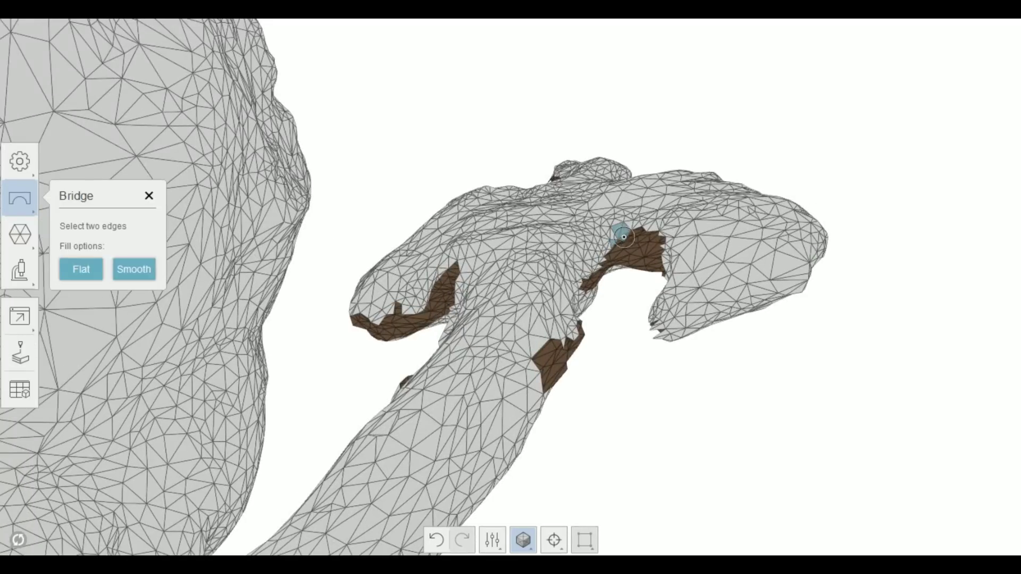
mouse_move(864, 333)
right_mouse_down()
mouse_move(392, 325)
mouse_move(201, 355)
right_mouse_up()
right_click_drag(885, 170, 608, 242)
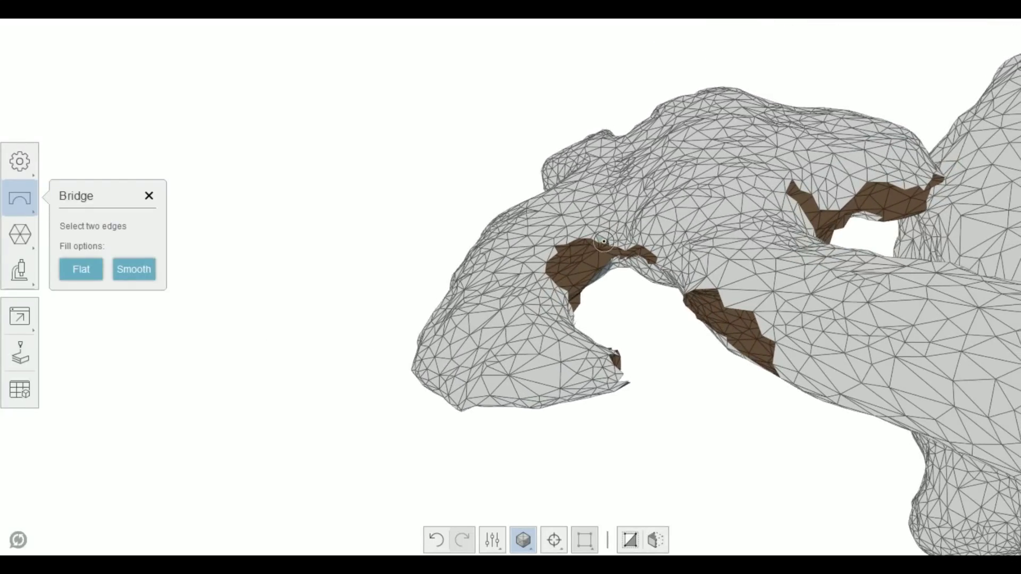
mouse_move(574, 232)
left_mouse_down()
mouse_move(546, 252)
mouse_move(572, 235)
left_mouse_up()
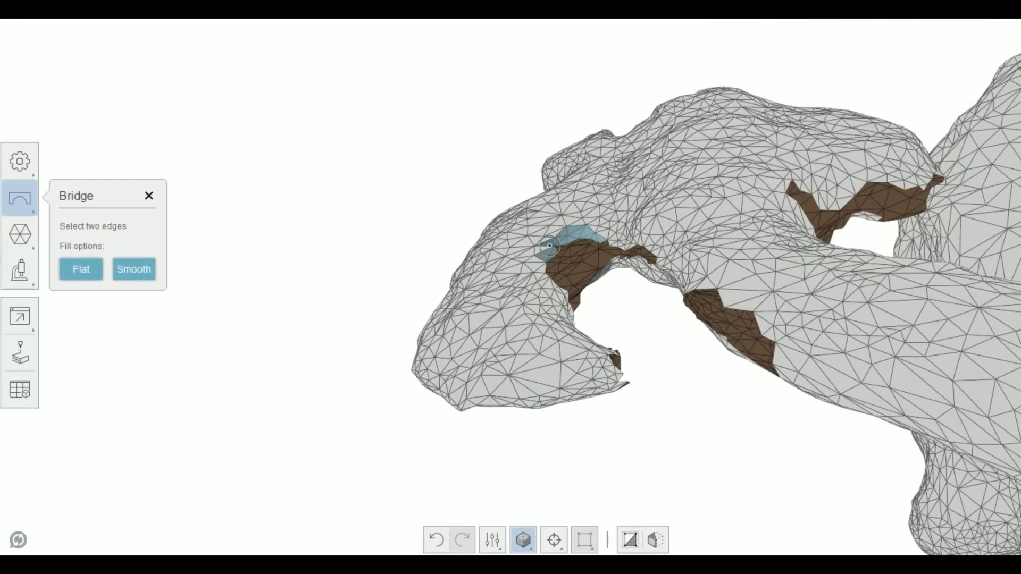
left_click(137, 272)
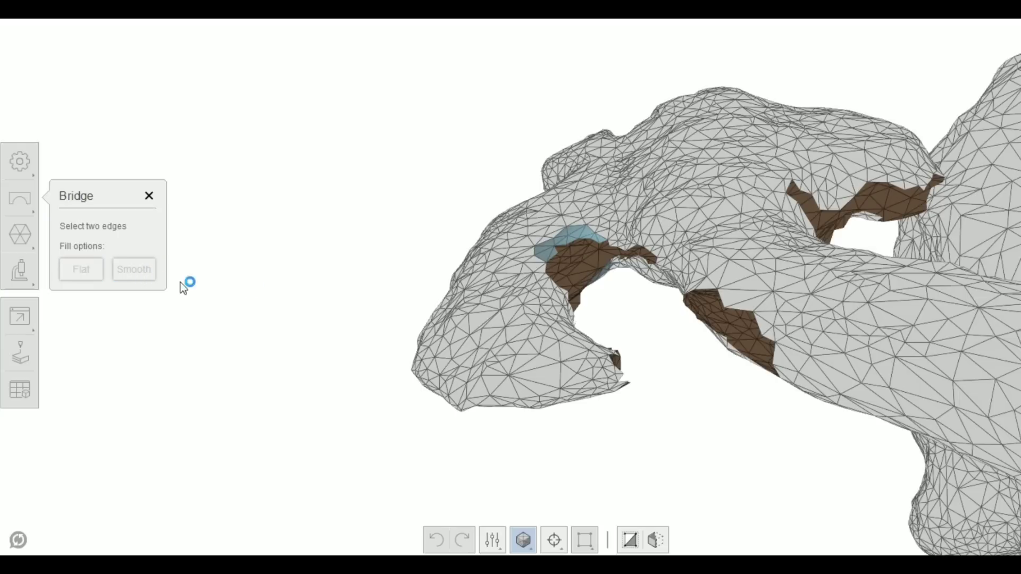
Bridge the opposite edges of the open gap where the handle meets the axe head with a Smooth fill, then close Bridge.
mouse_move(588, 337)
right_mouse_down()
mouse_move(553, 424)
mouse_move(508, 461)
mouse_move(767, 460)
mouse_move(870, 446)
mouse_move(872, 391)
mouse_move(615, 428)
mouse_move(941, 223)
right_mouse_up()
mouse_move(945, 112)
middle_mouse_down()
mouse_move(753, 148)
mouse_move(583, 269)
middle_mouse_up()
mouse_move(583, 269)
right_mouse_down()
mouse_move(499, 320)
mouse_move(573, 316)
mouse_move(584, 326)
mouse_move(582, 315)
right_mouse_up()
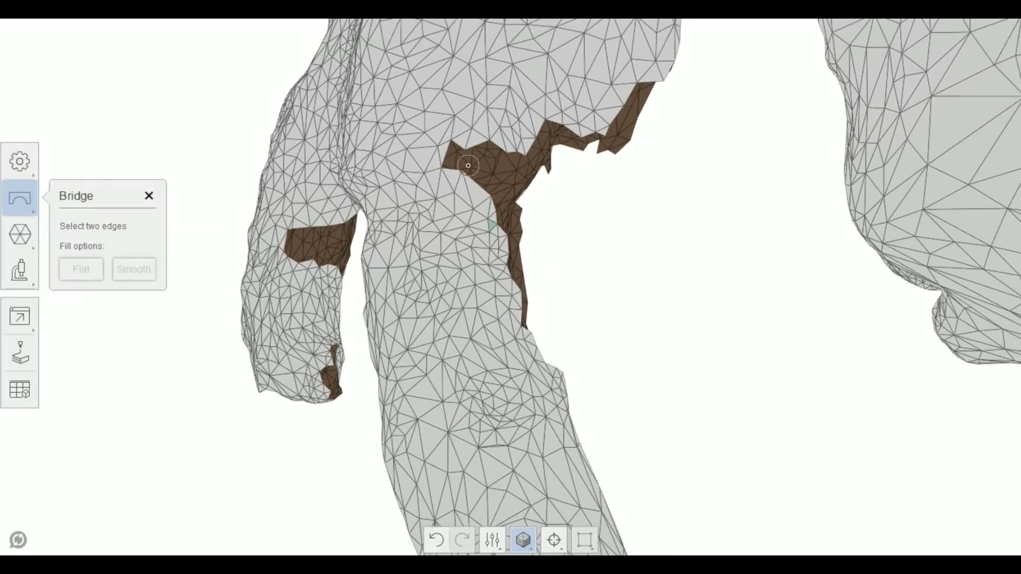
mouse_move(474, 193)
left_mouse_down()
mouse_move(451, 179)
mouse_move(460, 143)
mouse_move(483, 139)
left_mouse_up()
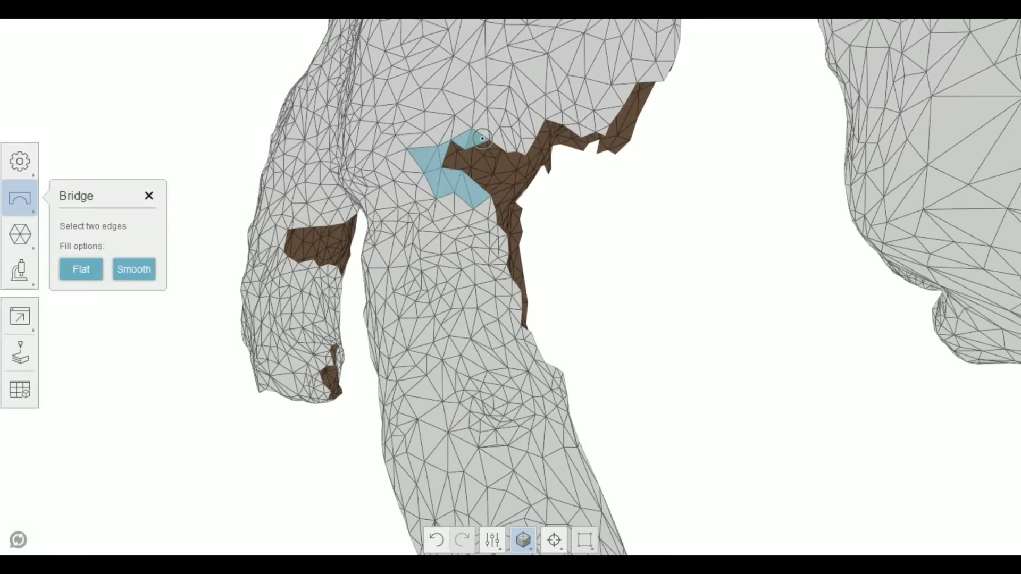
mouse_move(594, 198)
right_mouse_down()
mouse_move(123, 216)
mouse_move(184, 213)
right_mouse_up()
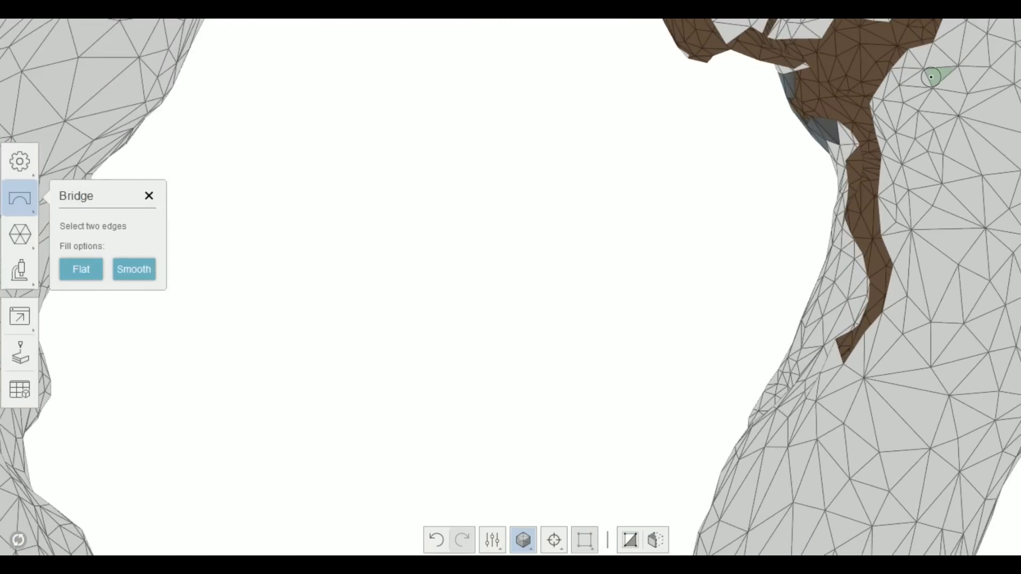
mouse_move(936, 57)
left_mouse_down()
mouse_move(904, 67)
mouse_move(873, 118)
left_mouse_up()
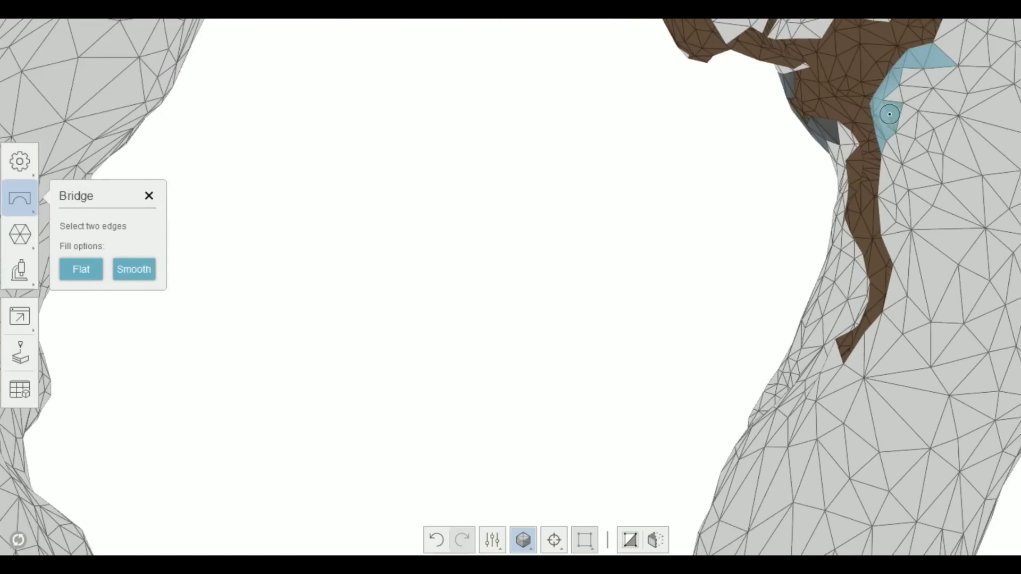
left_click(148, 268)
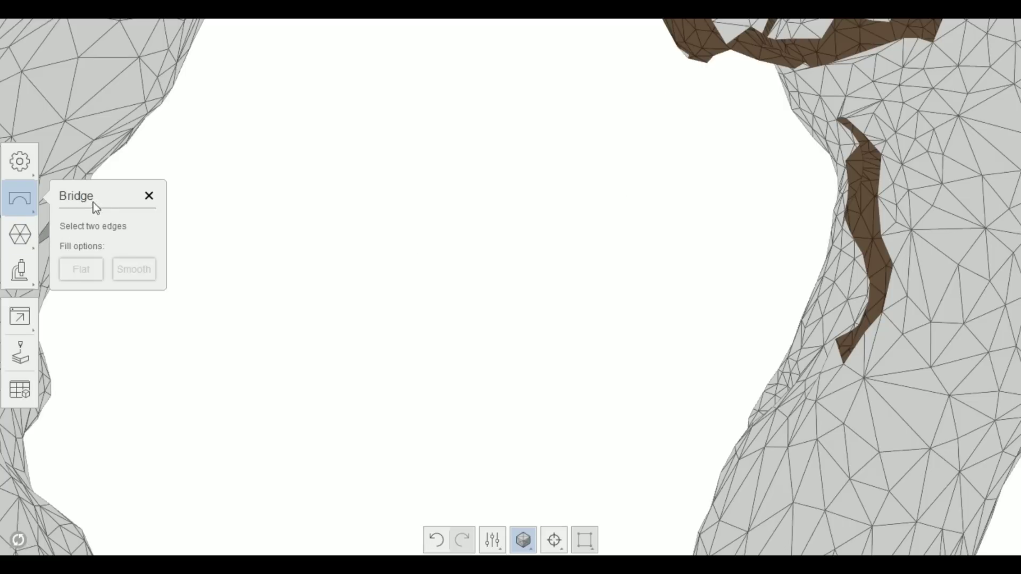
left_click(149, 196)
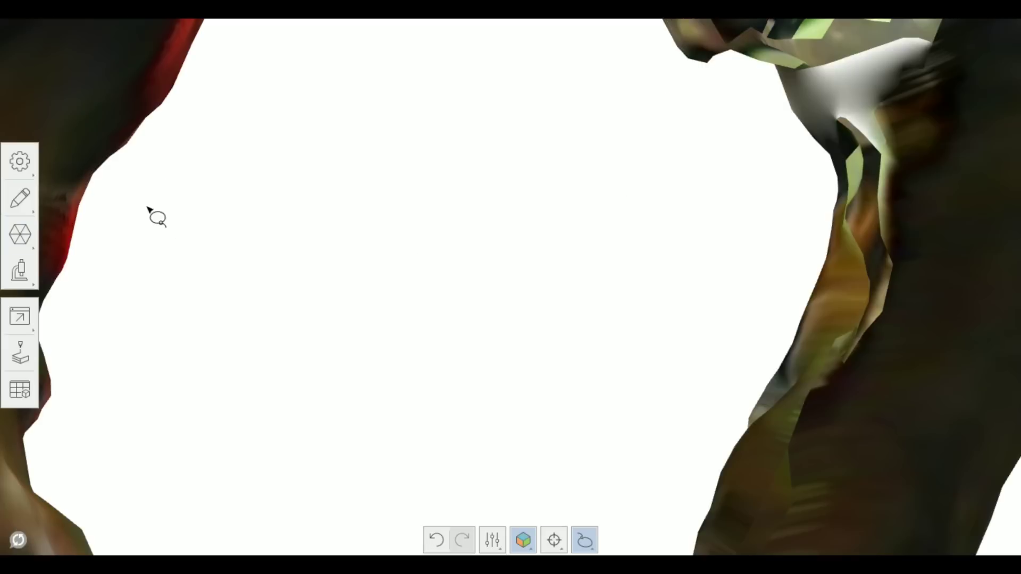
Use Hole fill with the Smooth option to close the long narrow hole along the upper axe handle.
left_click(23, 200)
left_click(168, 200)
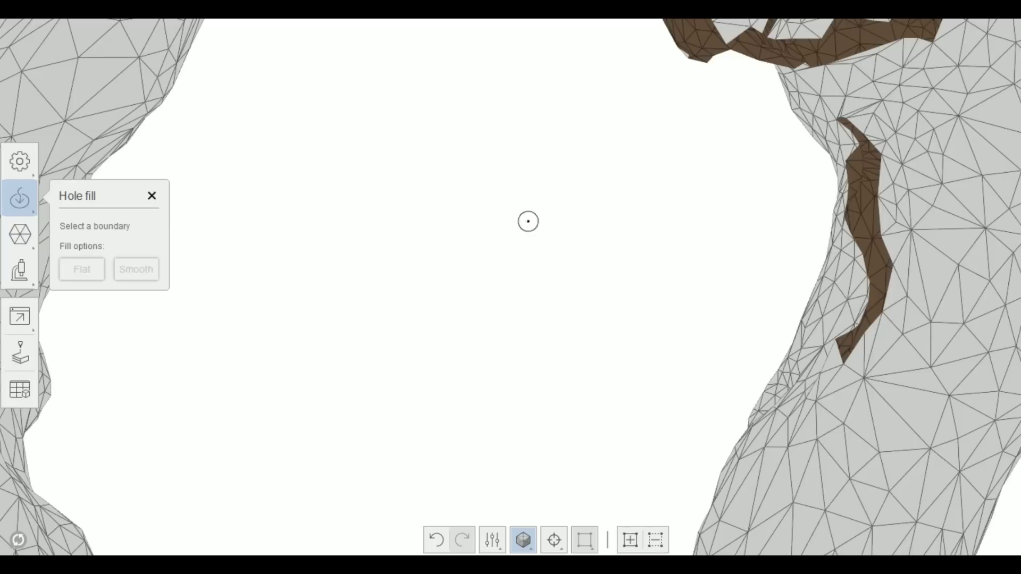
left_click(859, 207)
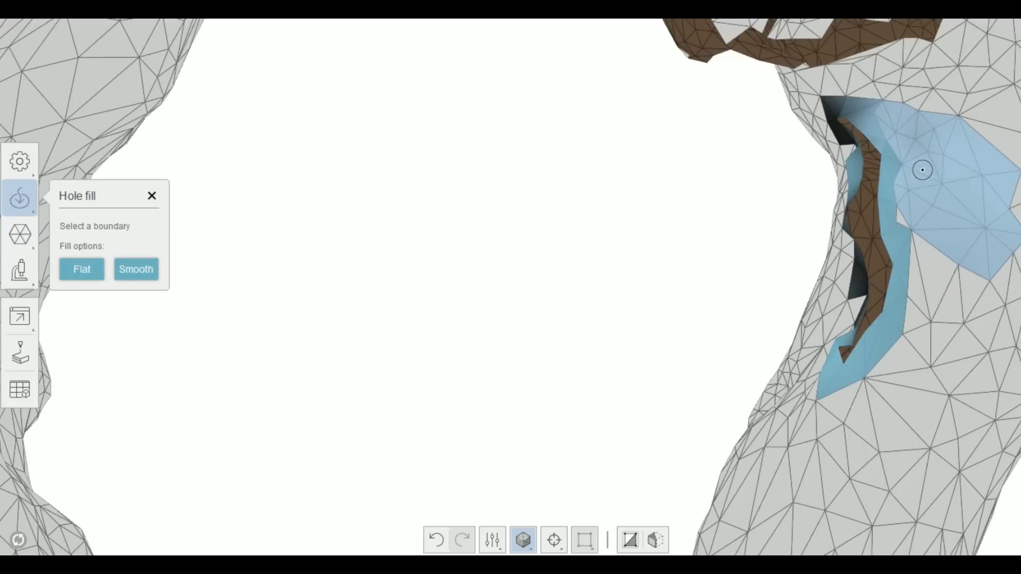
left_click(126, 270)
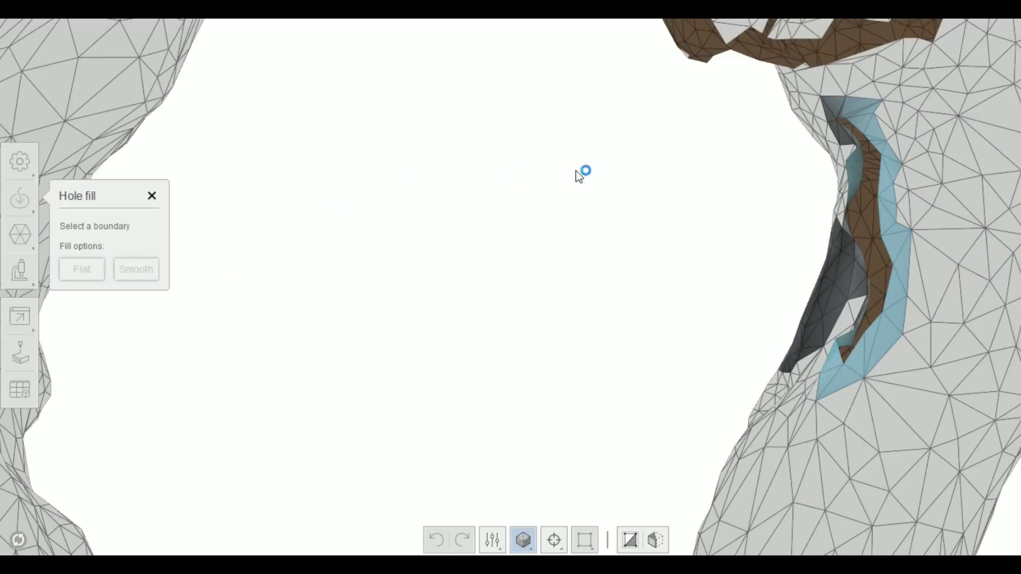
Fill the holes on the inner side of the curved blade and at its lower tip with the Smooth option.
middle_click_drag(781, 178, 340, 252)
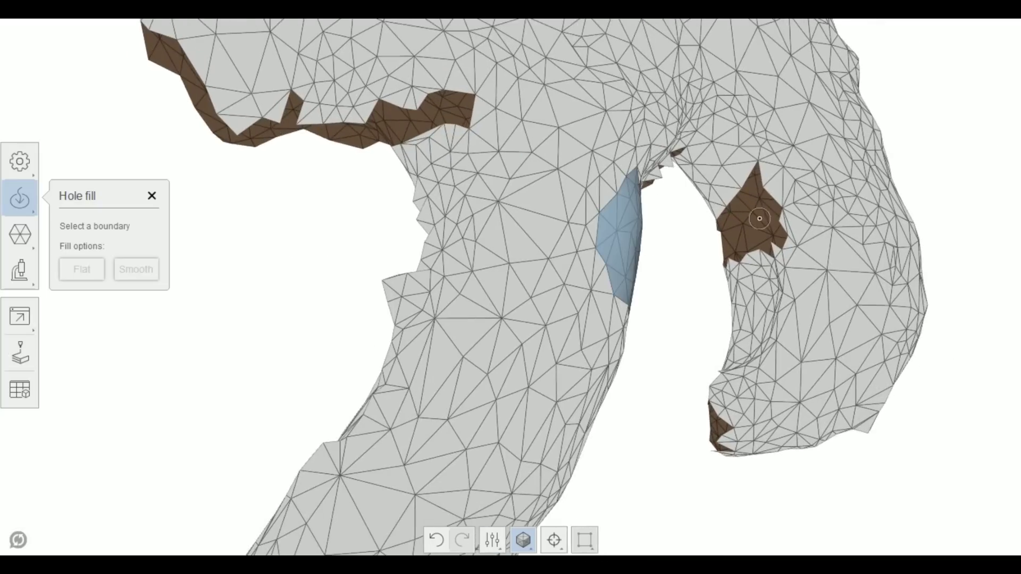
left_click(755, 213)
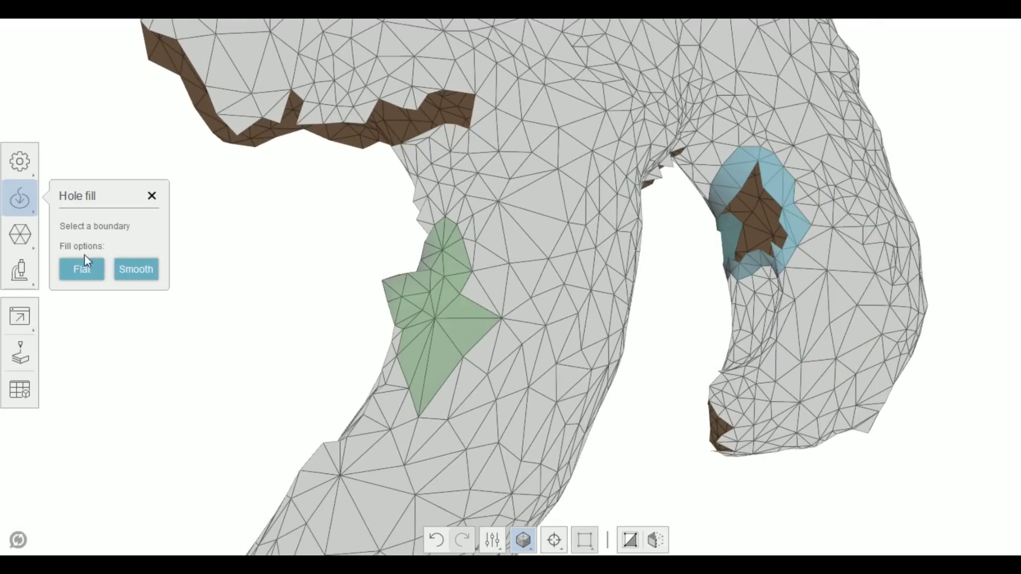
left_click(132, 269)
left_click_drag(769, 259, 783, 302)
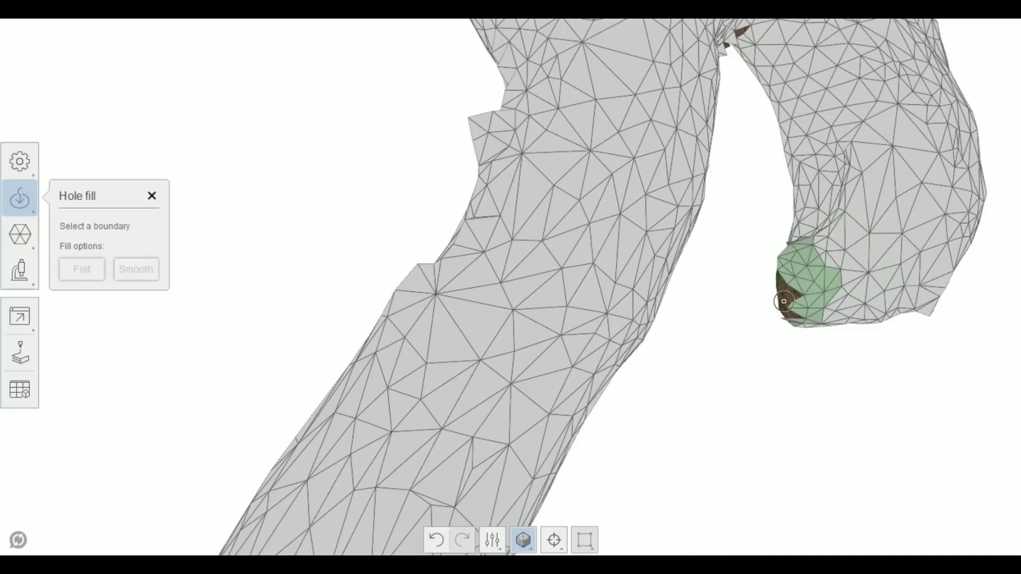
left_click(784, 301)
left_click(150, 270)
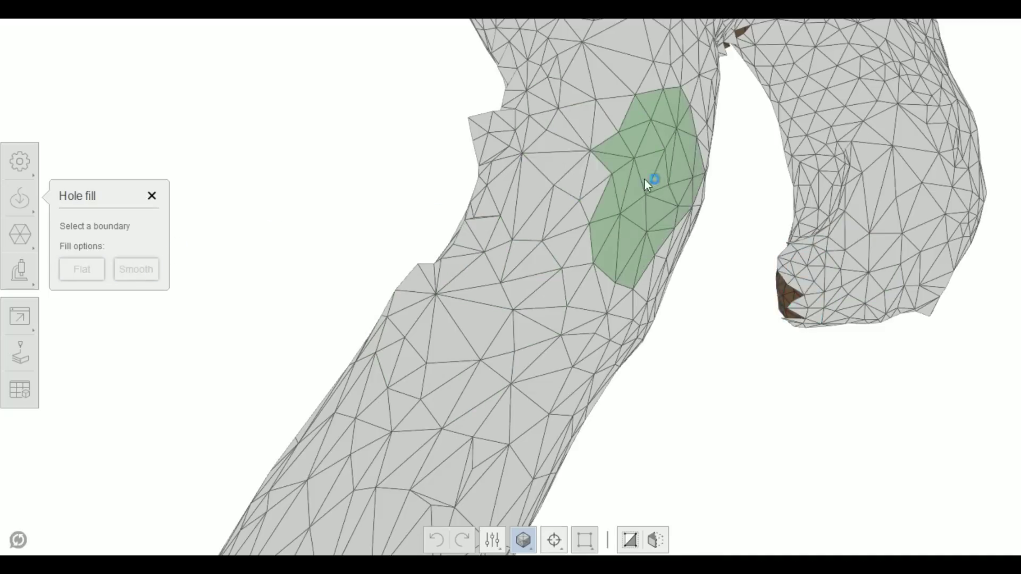
Smooth-fill the narrow hole where the handle meets the curved blade and the larger hole further down the handle.
left_click_drag(643, 178, 303, 271)
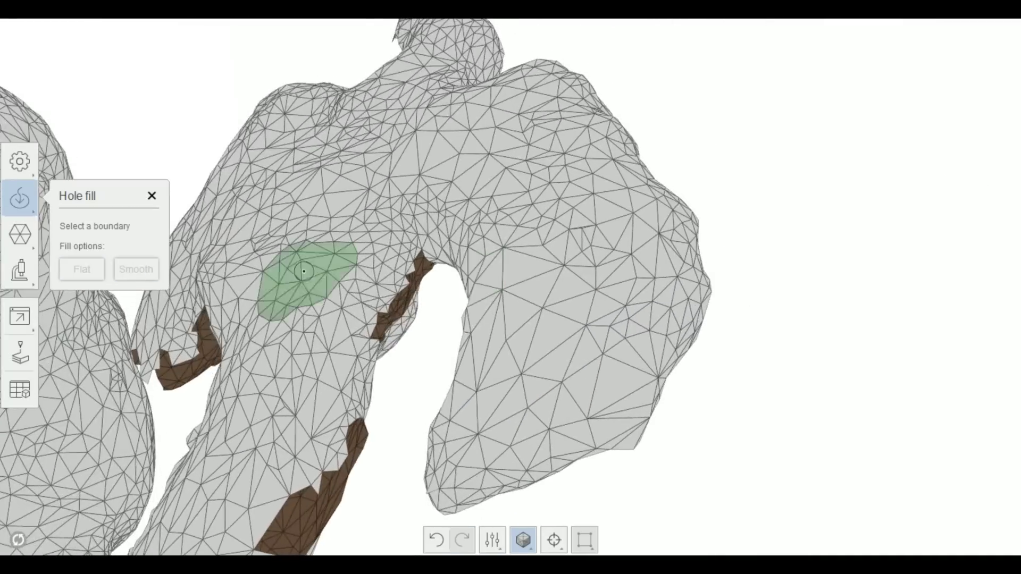
left_click(388, 292)
left_click(136, 269)
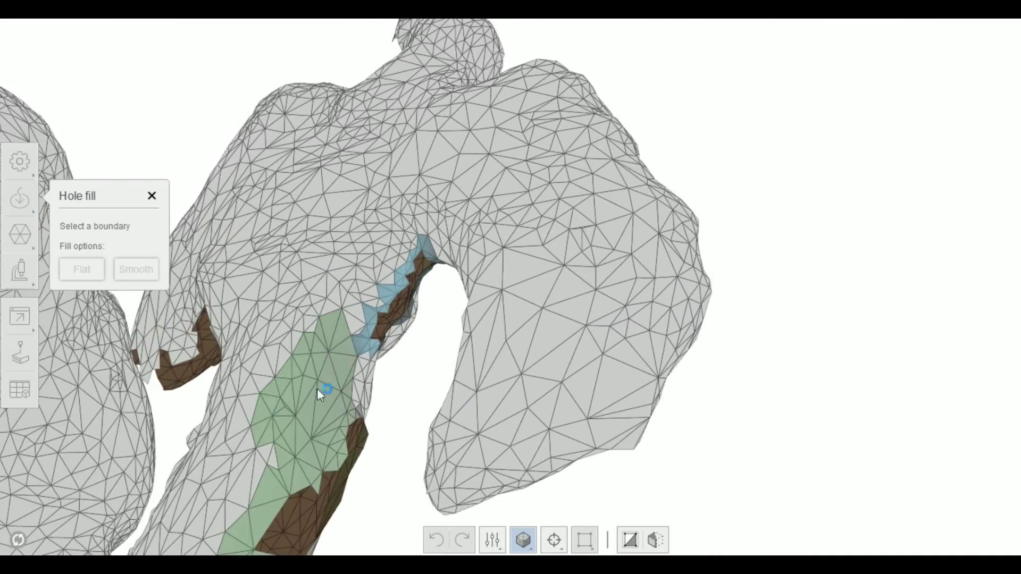
left_click_drag(319, 394, 333, 264)
left_click(315, 399)
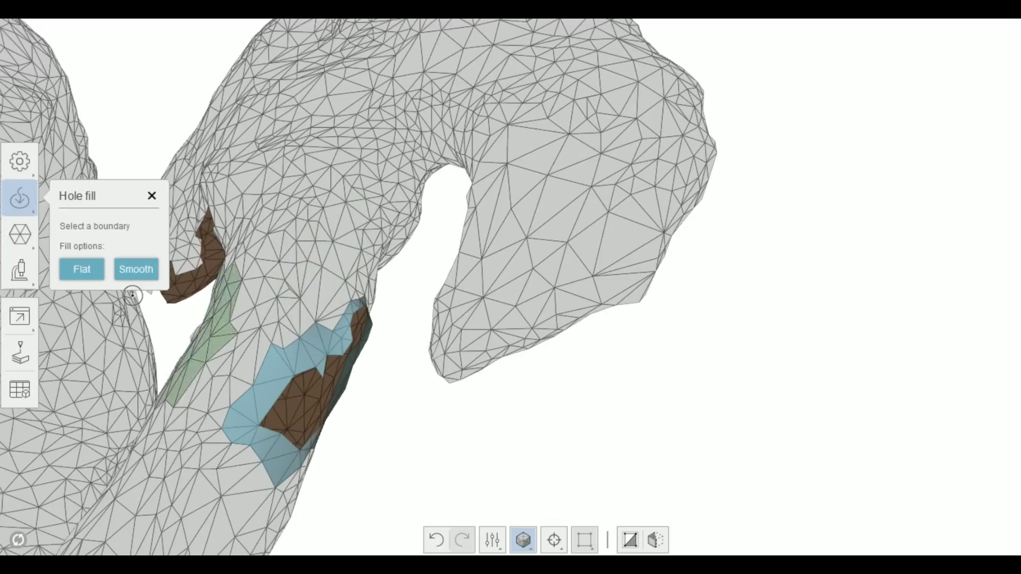
left_click(136, 275)
Smooth-fill the remaining hole beneath the axe head on the side facing the figure, then close Hole fill.
middle_click_drag(245, 279, 709, 279)
left_click(555, 275)
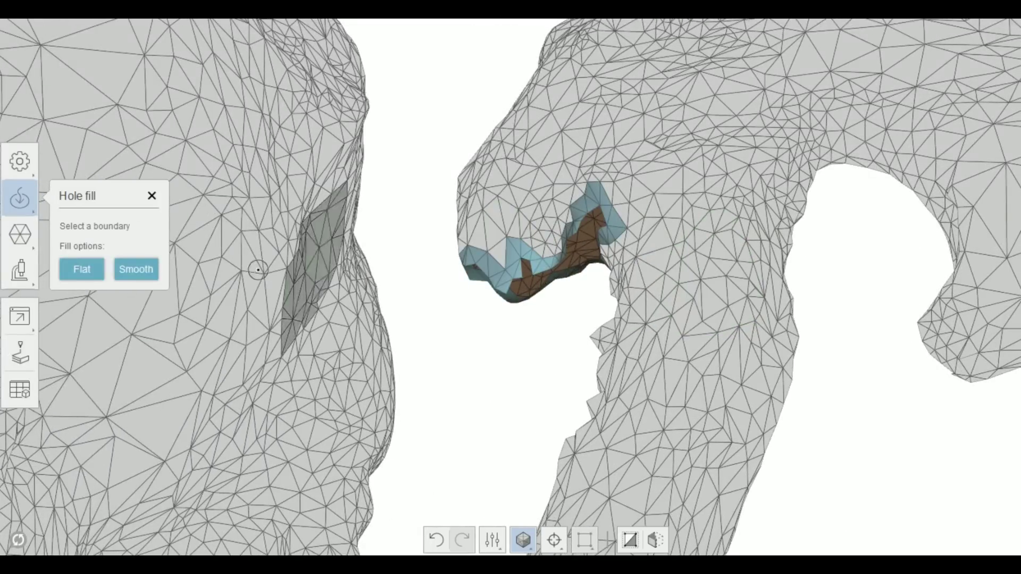
left_click(127, 274)
left_click(151, 197)
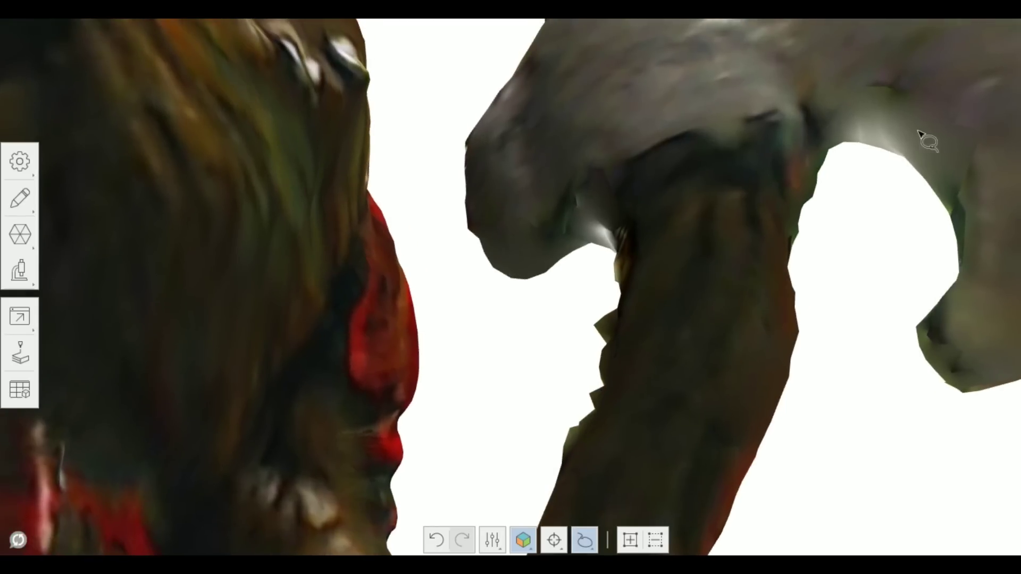
Delete the upper part of the light green background web between the torso and the arm holding the axe.
scroll(780, 234, "down", 5)
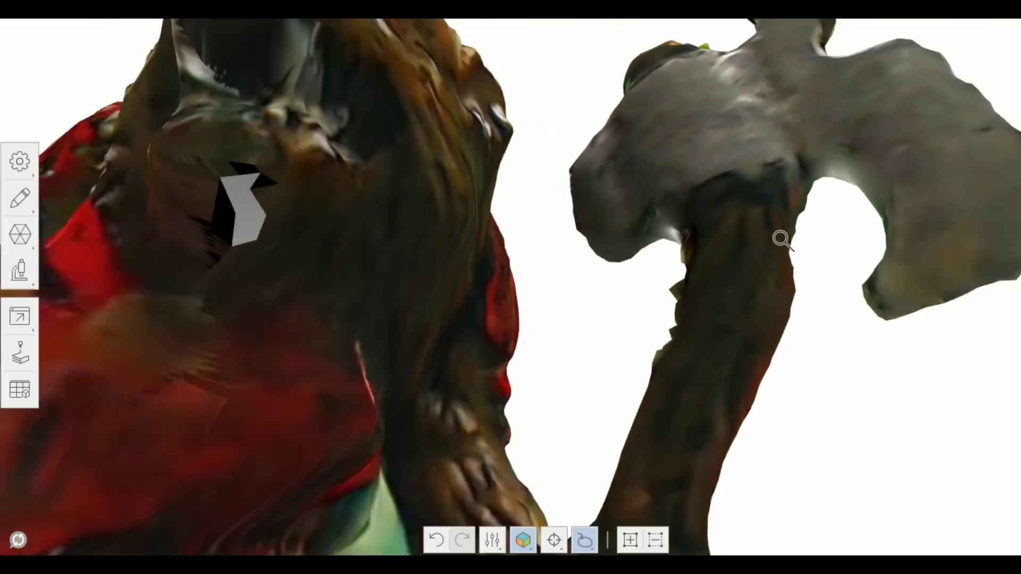
right_click_drag(786, 279, 837, 245)
scroll(753, 288, "down", 3)
middle_click_drag(836, 245, 587, 274)
scroll(683, 275, "up", 5)
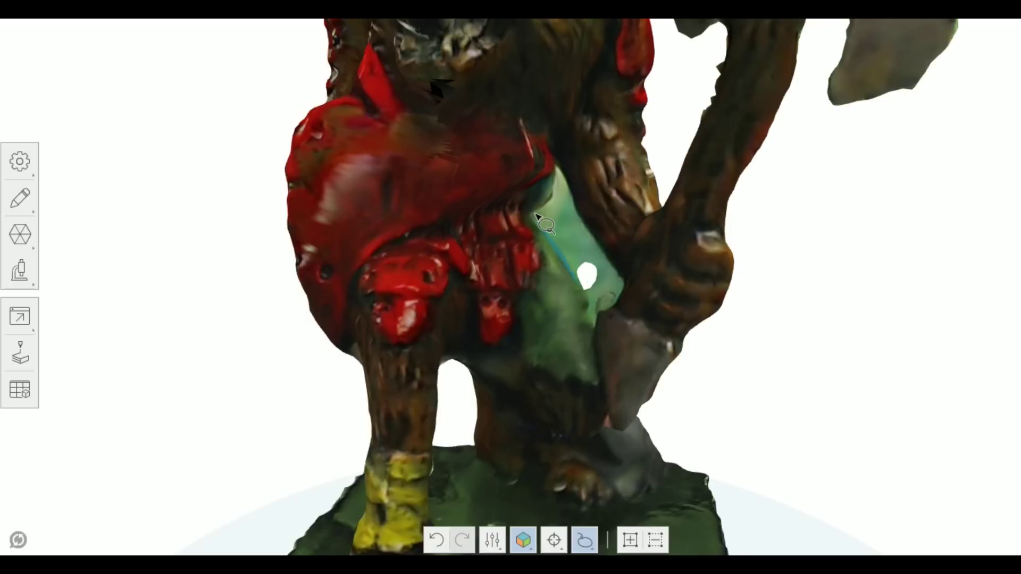
key("Delete")
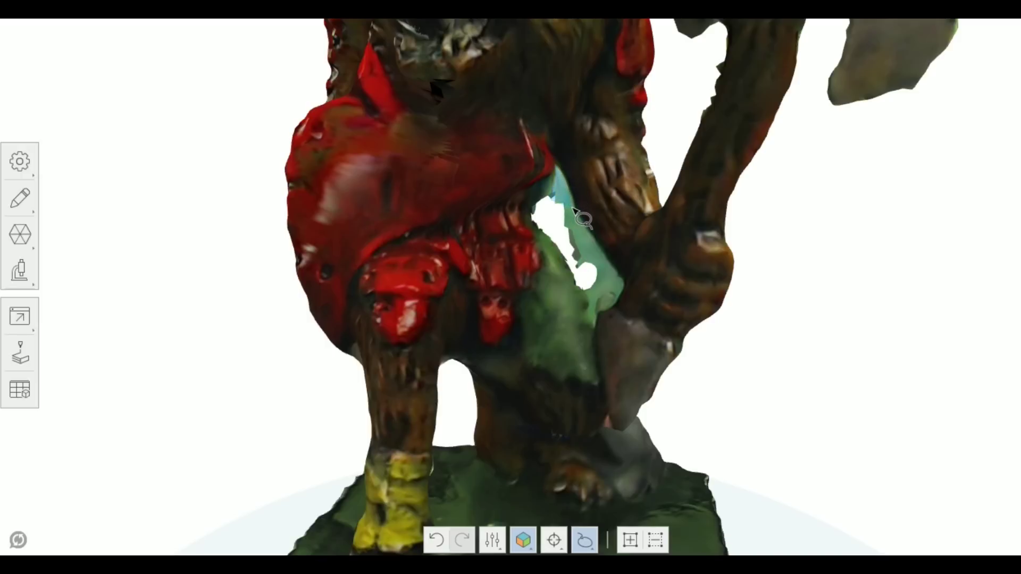
key("Delete")
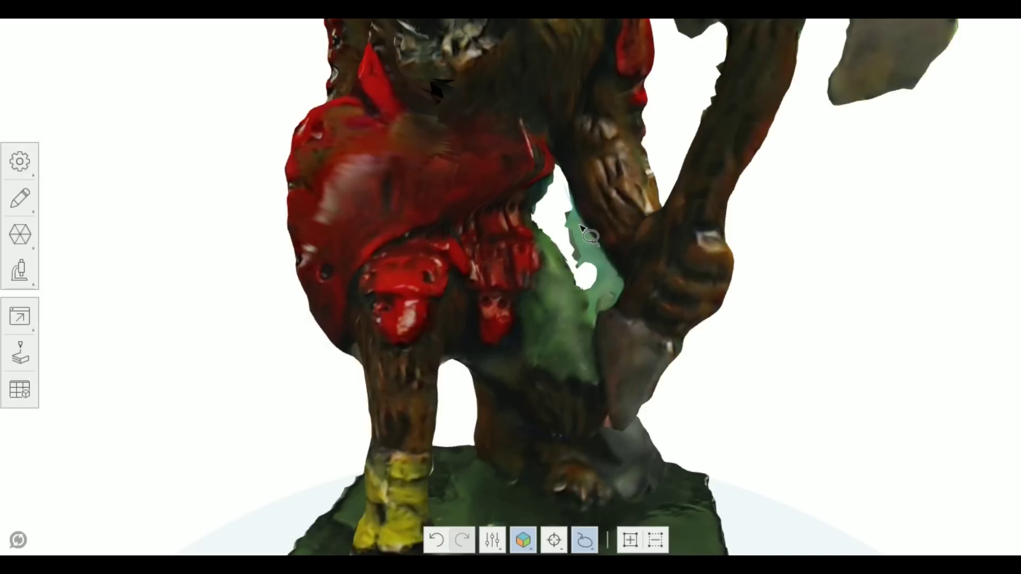
left_click_drag(586, 251, 565, 249)
key("Delete")
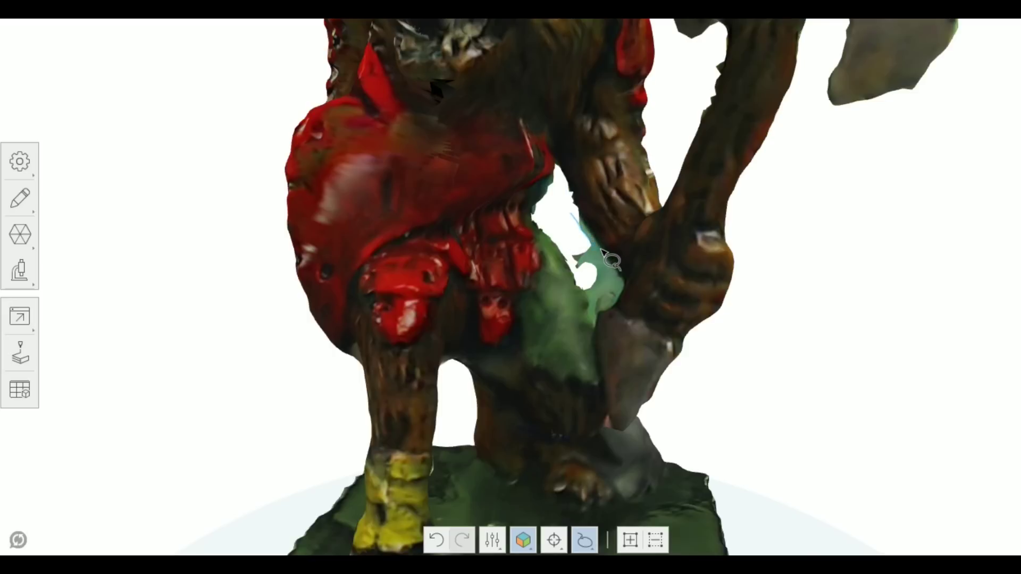
Delete the remaining light green web beside the axe hand and the loose fragment left in the arm opening.
key("Delete")
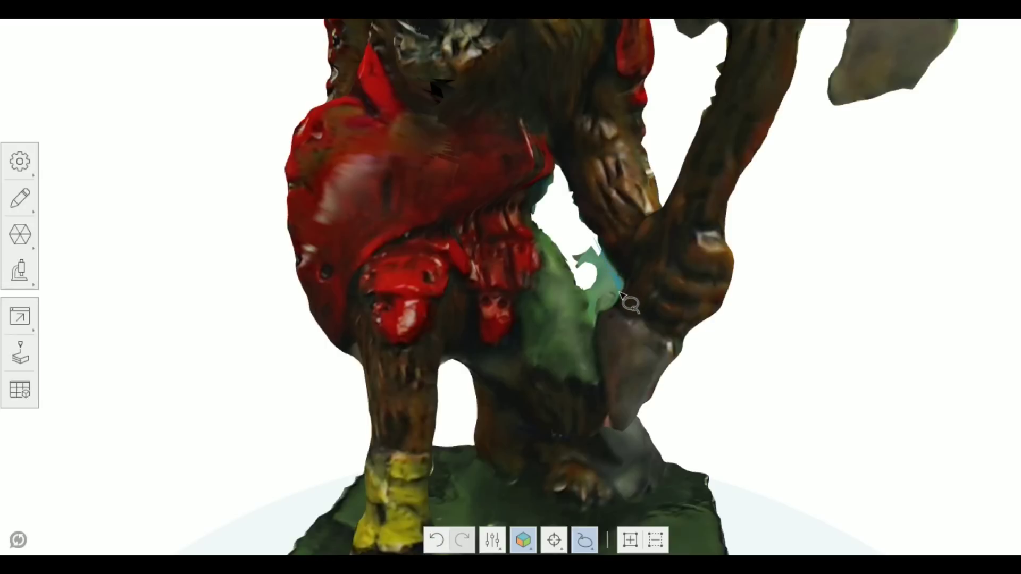
left_click_drag(620, 293, 609, 302)
key("Delete")
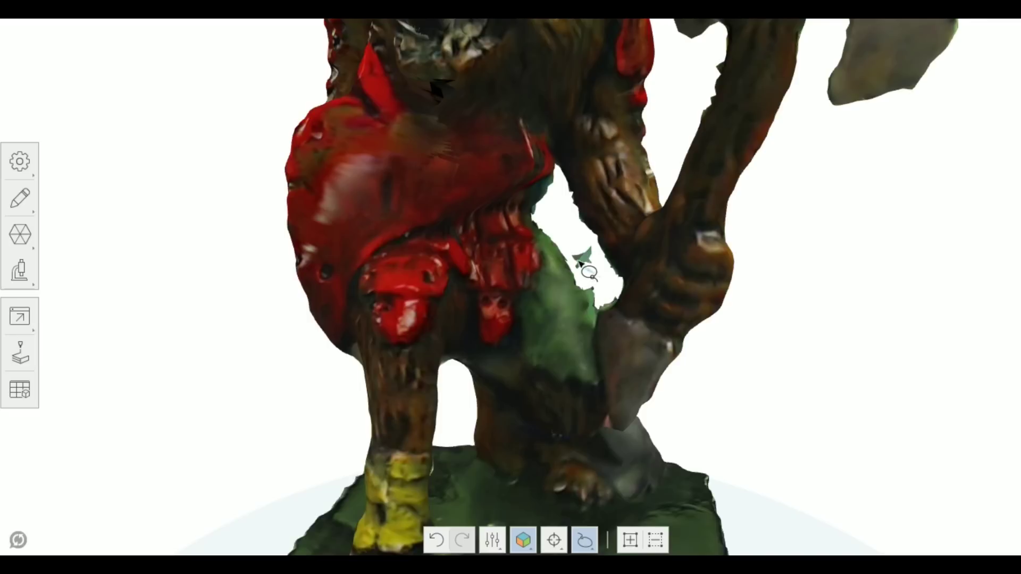
key("Delete")
key("Delete")
key("Delete")
mouse_move(738, 319)
right_mouse_down()
mouse_move(824, 305)
mouse_move(707, 336)
right_mouse_up()
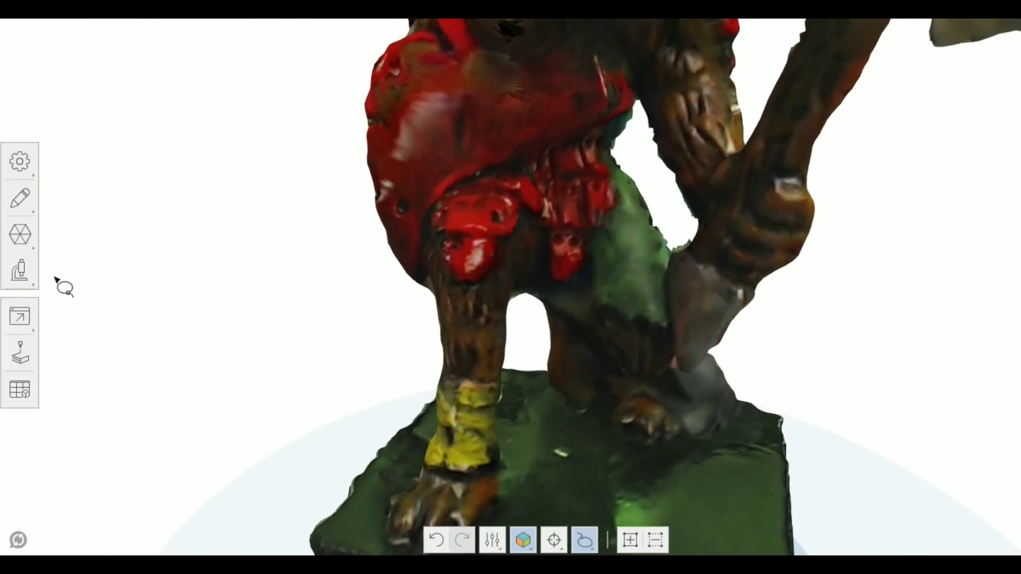
Bridge the middle of the gap along the torso side of the axe-arm opening with a smooth fill.
mouse_move(29, 207)
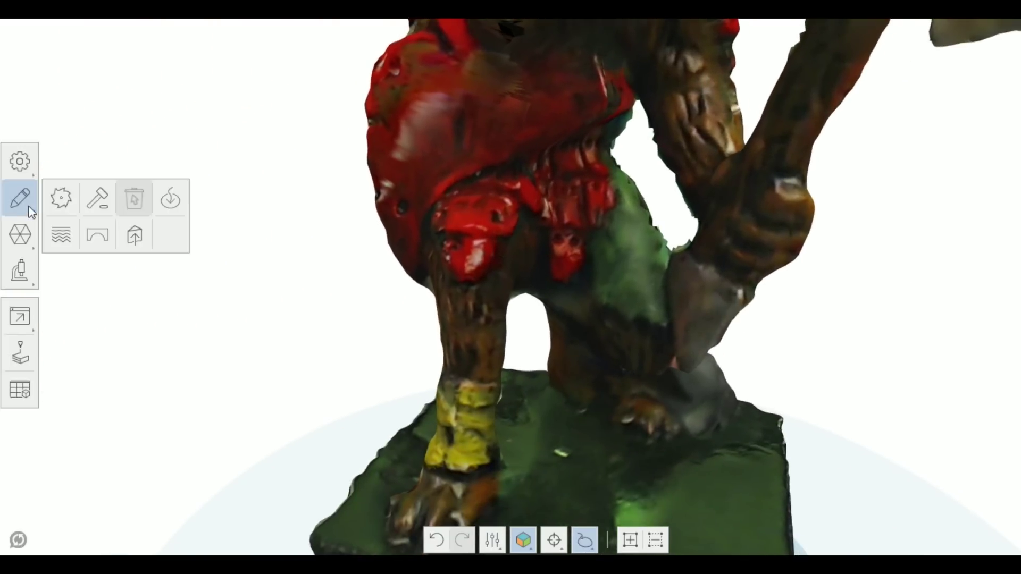
left_click(98, 232)
middle_click_drag(659, 190, 511, 287)
scroll(518, 287, "up", 5)
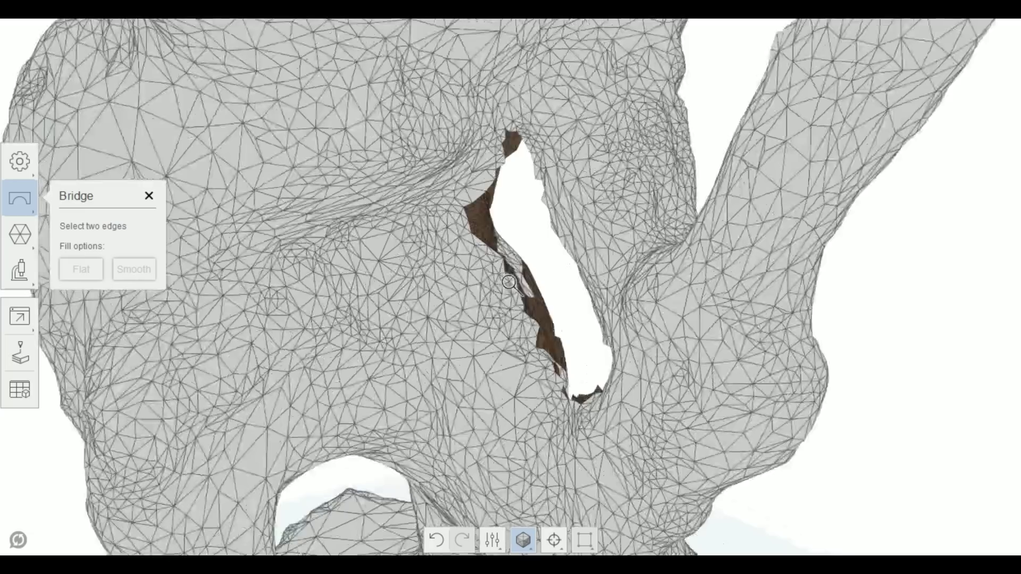
right_click_drag(535, 283, 490, 274)
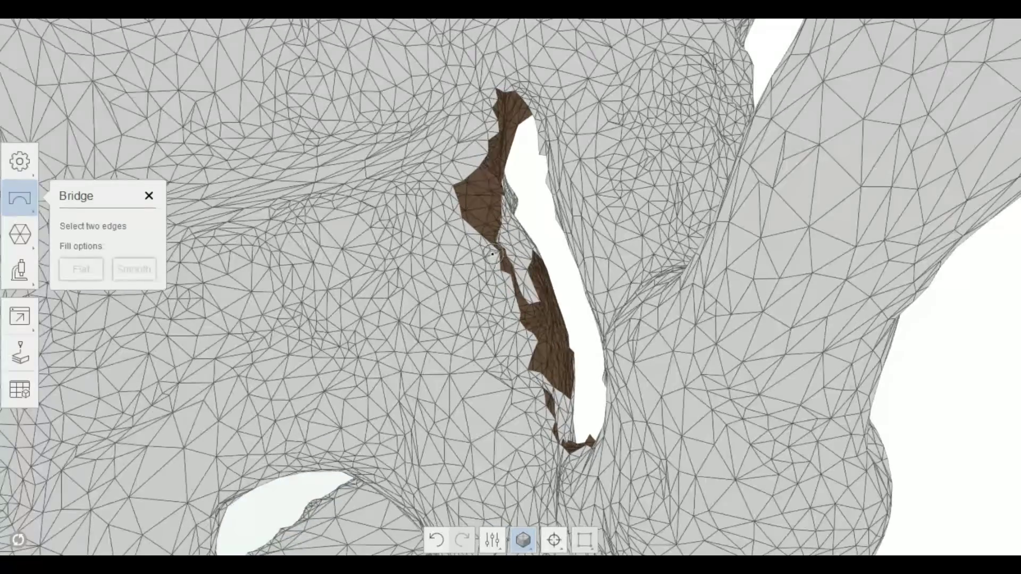
left_click_drag(491, 254, 509, 293)
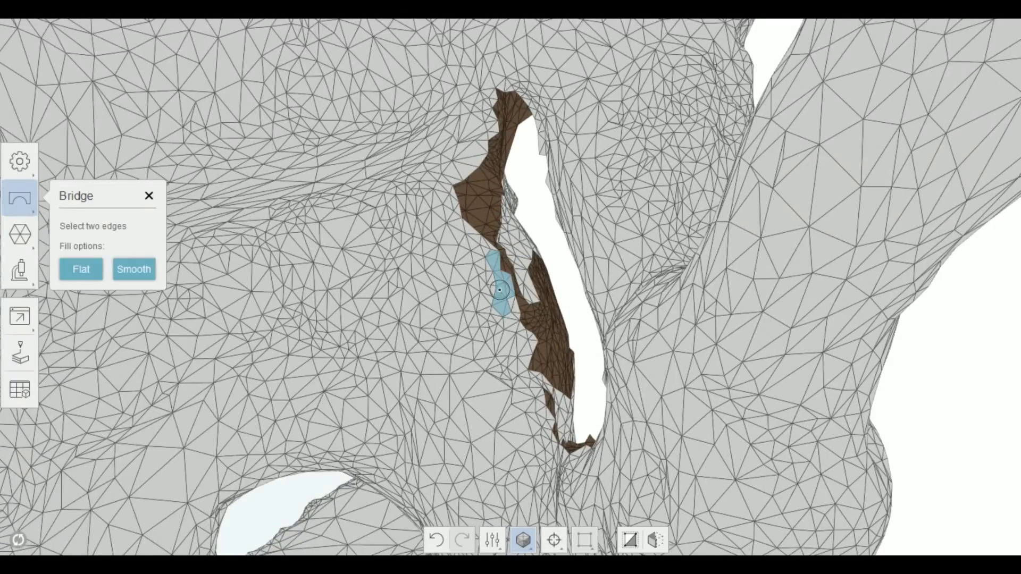
left_click_drag(522, 289, 509, 261)
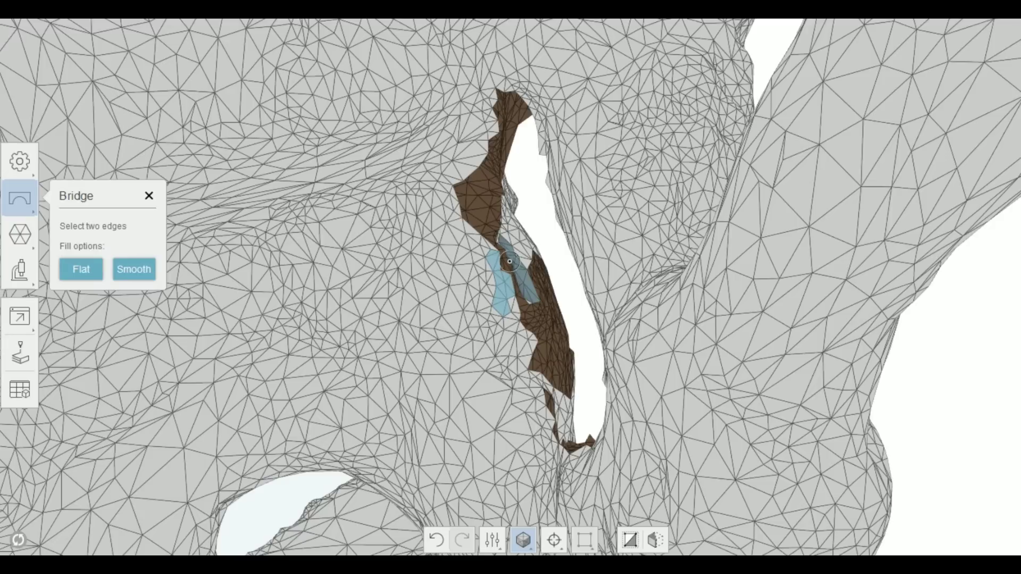
left_click(132, 270)
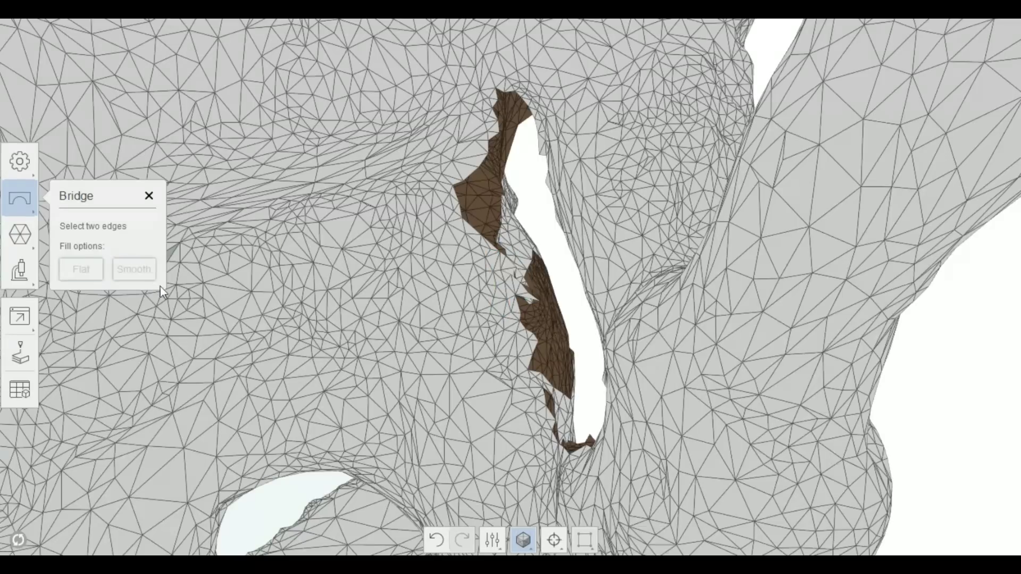
Bridge the front and back mesh edges at the top of the arm opening with a smooth fill.
right_click_drag(518, 266, 492, 222)
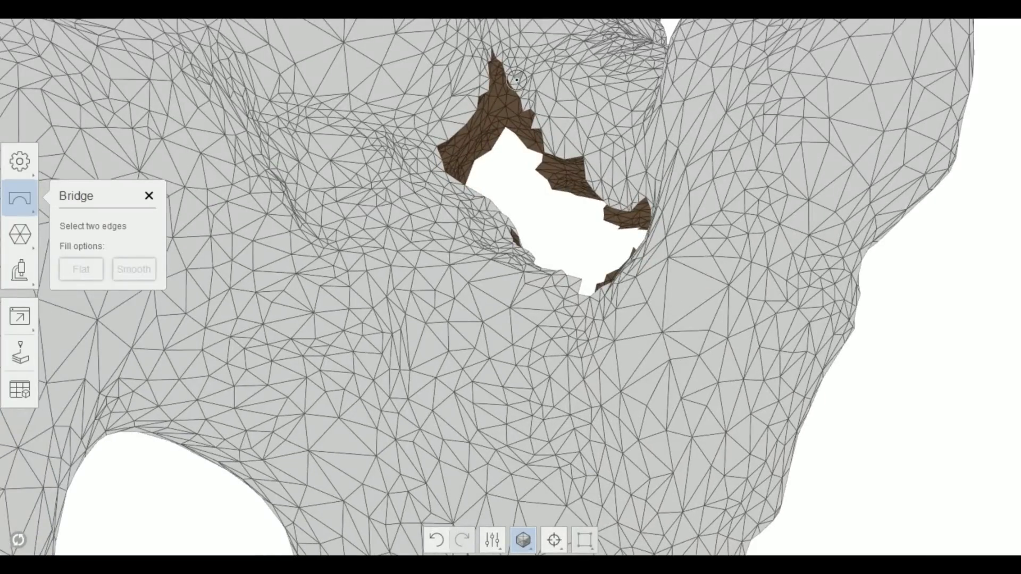
left_click_drag(516, 80, 508, 67)
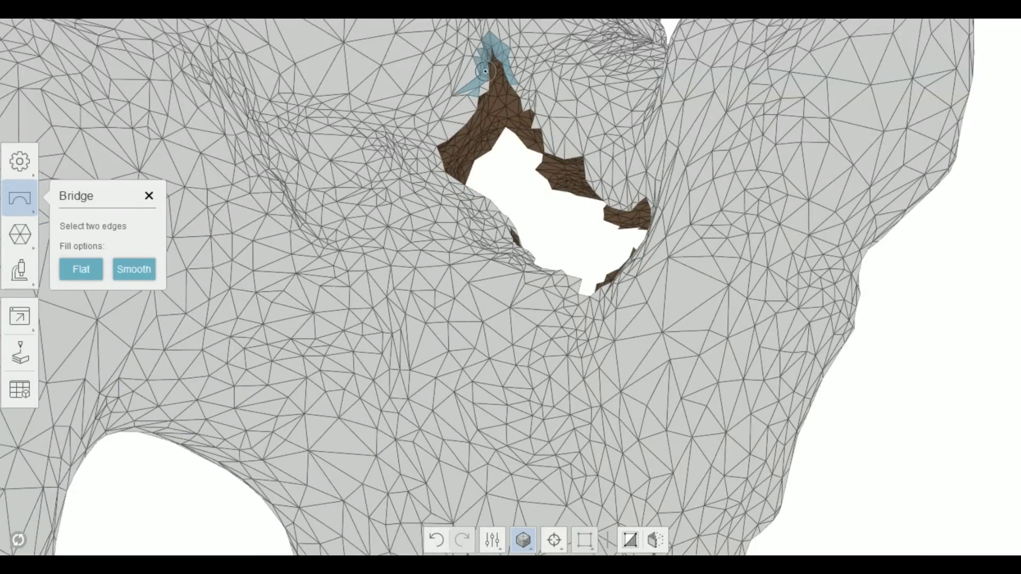
right_click_drag(487, 122, 490, 187)
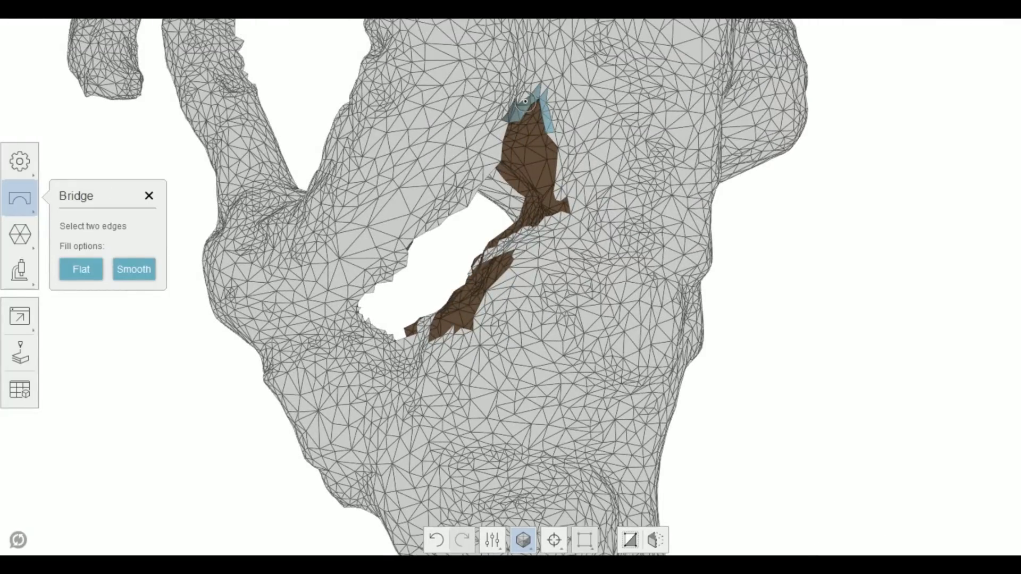
left_click(135, 266)
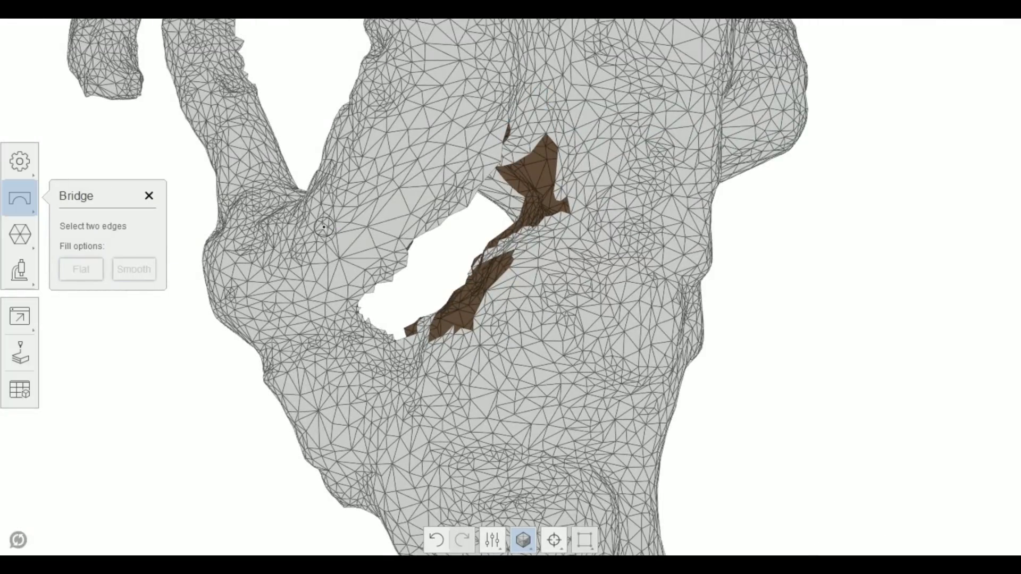
Bridge the front and back edges along the inner side of the axe arm with a smooth fill.
mouse_move(463, 212)
middle_mouse_down()
mouse_move(440, 207)
mouse_move(249, 255)
mouse_move(237, 270)
mouse_move(360, 261)
mouse_move(472, 300)
middle_mouse_up()
mouse_move(532, 318)
right_mouse_down()
mouse_move(750, 300)
mouse_move(395, 287)
right_mouse_up()
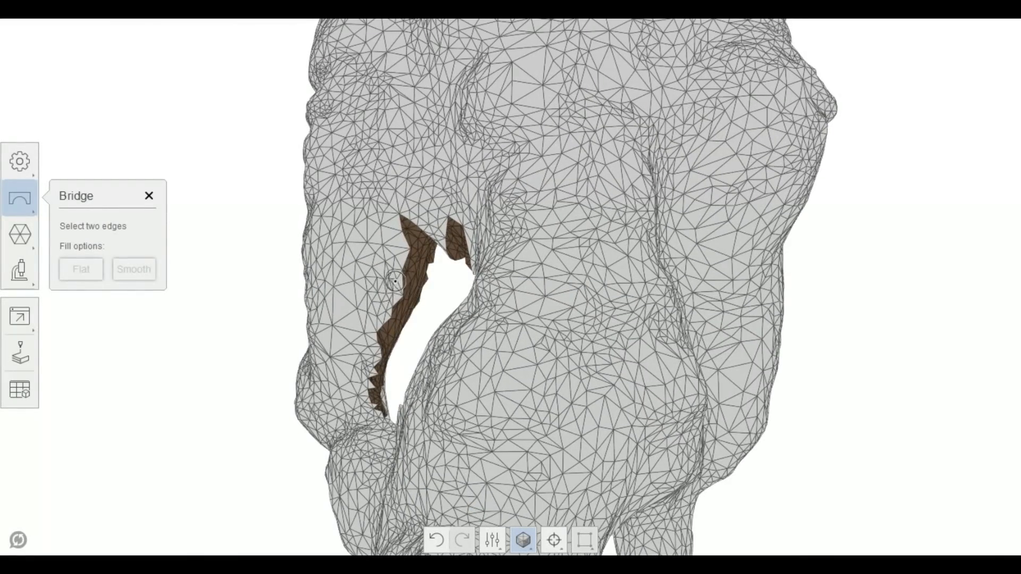
left_click_drag(395, 281, 388, 306)
right_click_drag(388, 306, 999, 324)
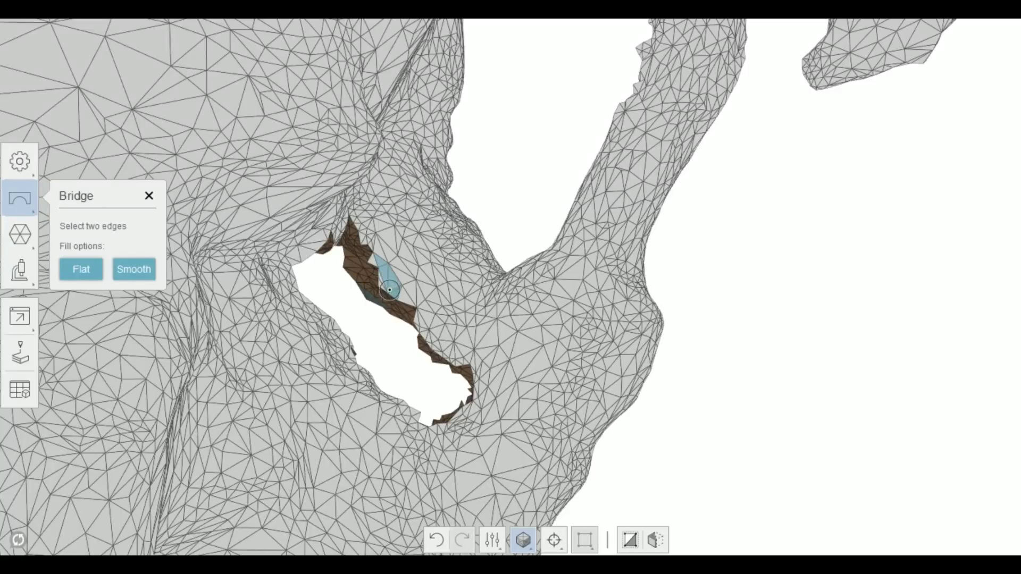
left_click(129, 280)
Add a second smooth bridge across the inner arm gap, closer to the axe hand, then close Bridge.
right_click_drag(524, 342, 486, 408)
left_click(441, 407)
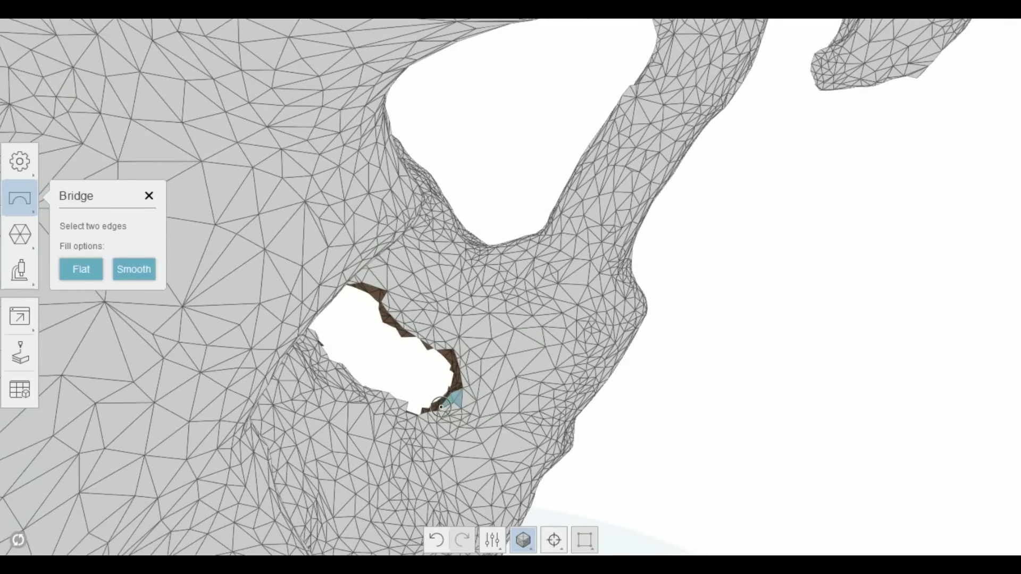
left_click(462, 407)
right_click_drag(443, 411, 468, 470)
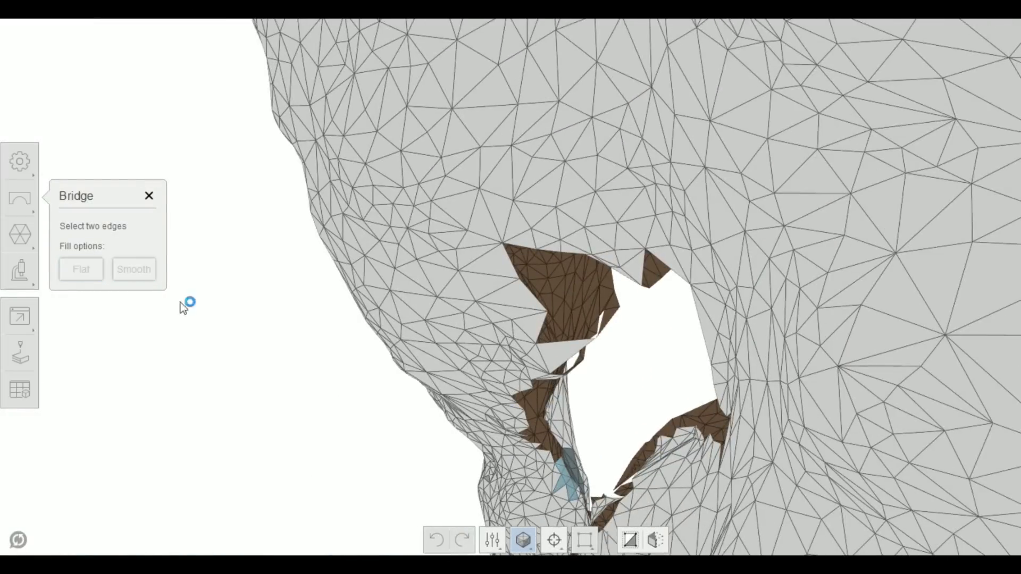
right_click_drag(449, 416, 452, 336)
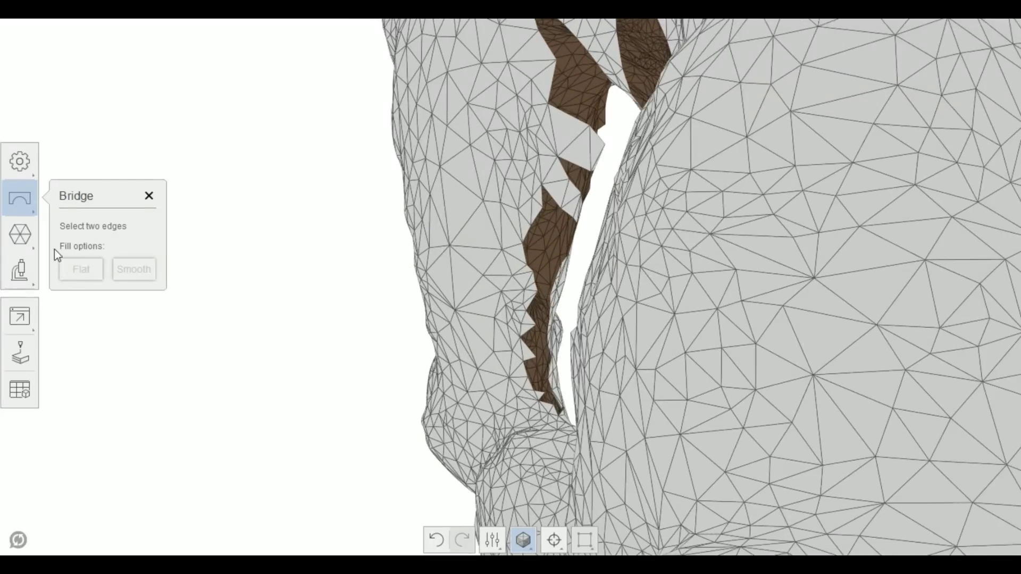
left_click(143, 196)
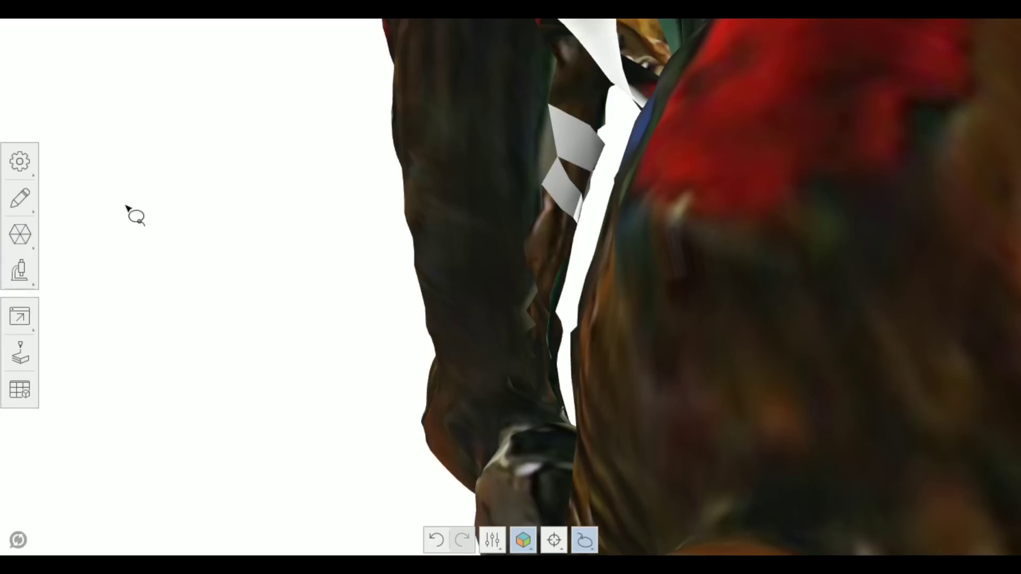
Smooth-fill the long jagged hole on the inner side of the axe arm below the bridges using Hole fill.
left_click(15, 201)
left_click(171, 199)
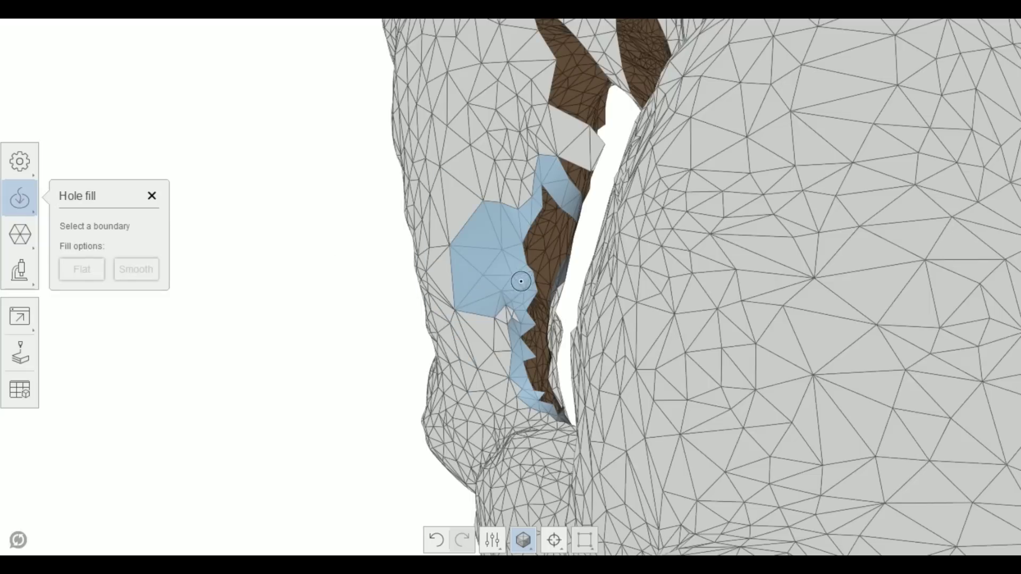
left_click(534, 323)
left_click(136, 269)
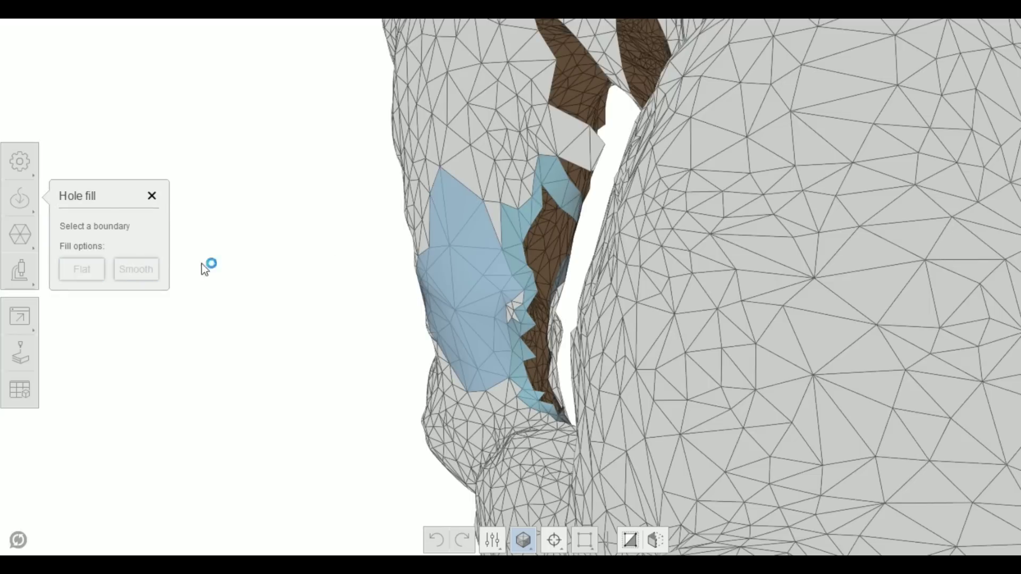
Smooth-fill the remaining holes around the bridges higher on the inner side of the axe arm.
left_click(567, 193)
left_click(133, 271)
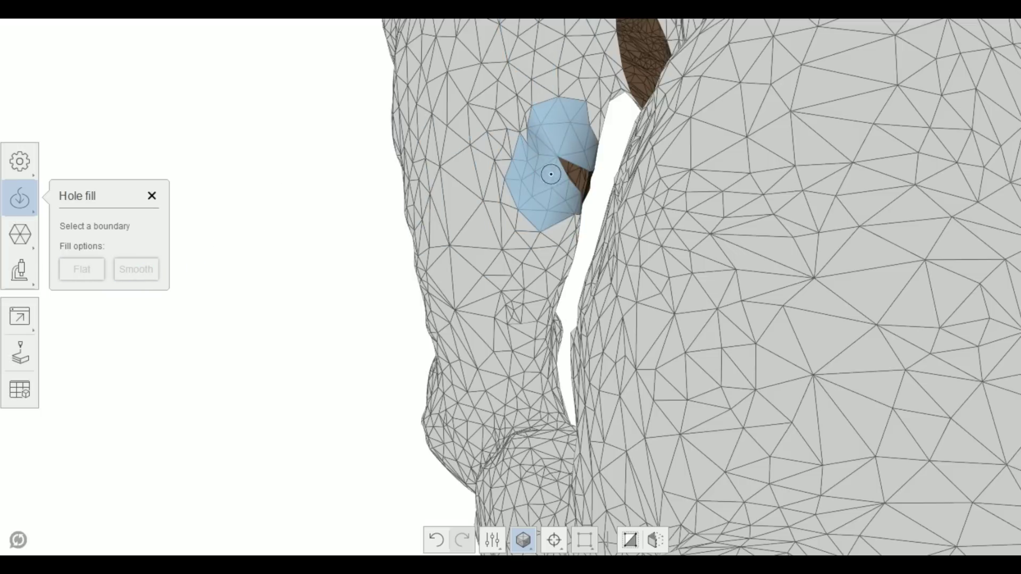
left_click(572, 172)
left_click(140, 270)
Smooth-fill the large hole under the armpit and the large hole on the torso side of the arm opening.
right_click_drag(277, 242, 481, 218)
left_click(620, 228)
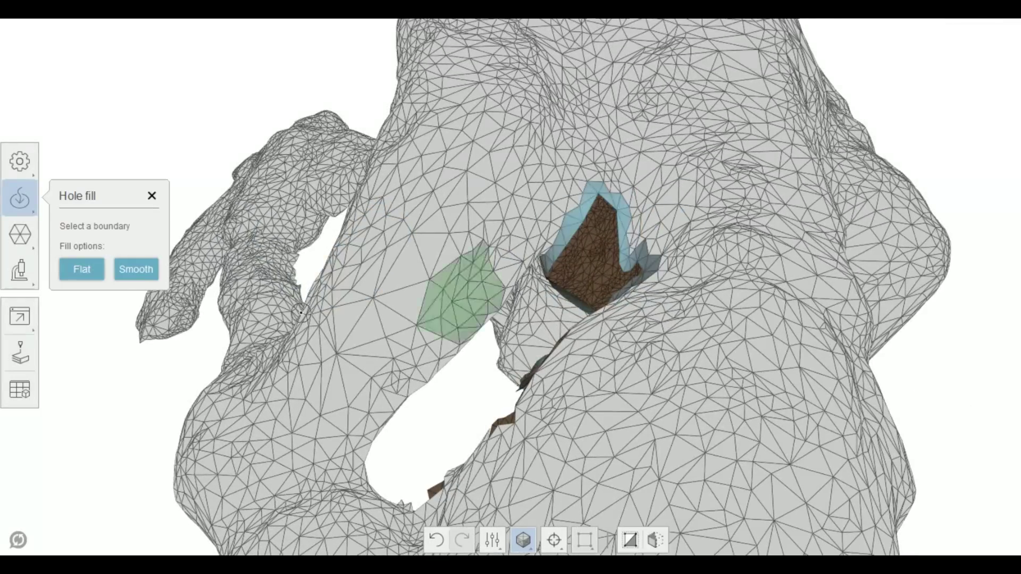
left_click(152, 272)
right_click_drag(308, 346, 500, 399)
left_click(511, 396)
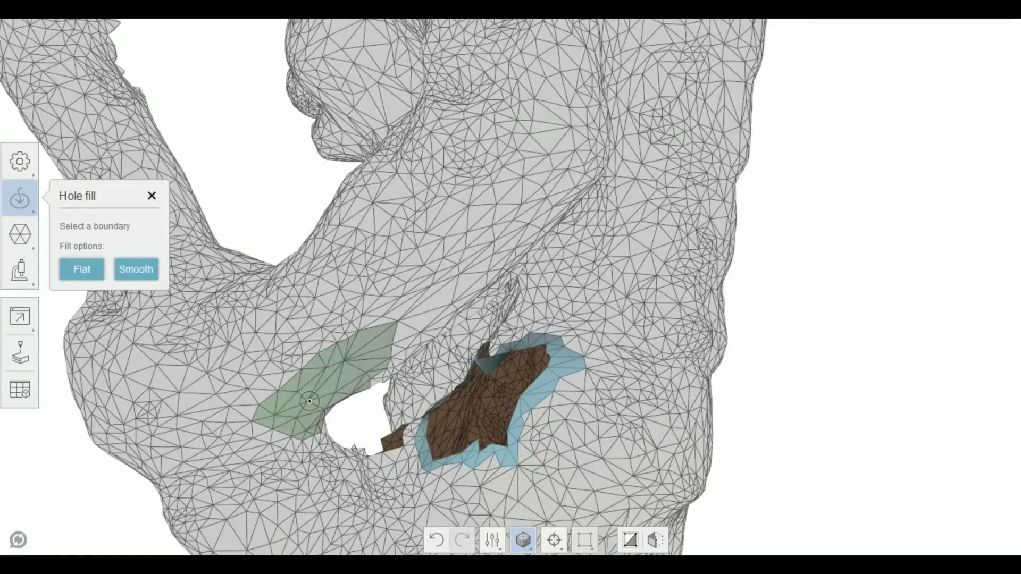
left_click(142, 269)
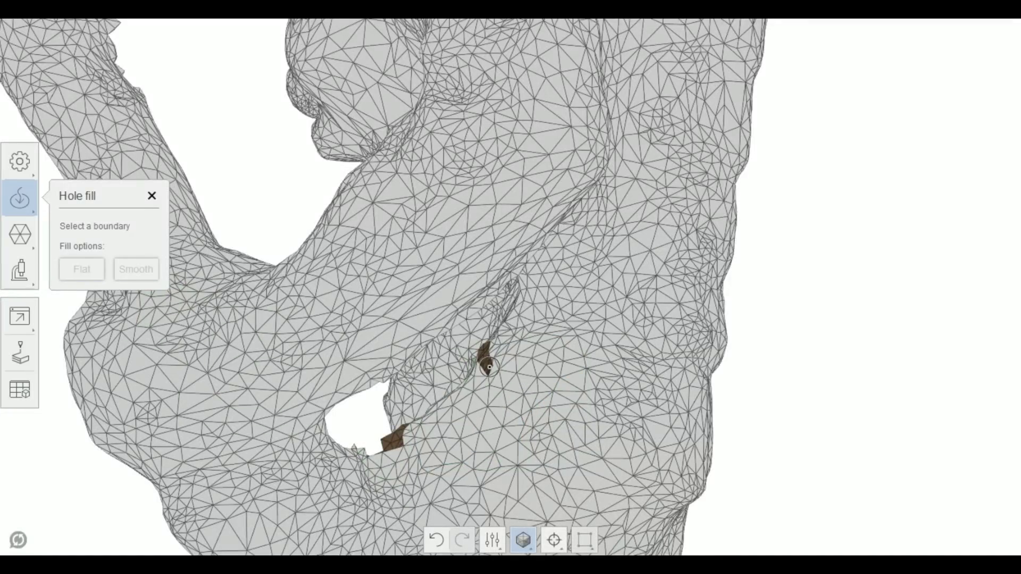
Smooth-fill the two small leftover holes on the torso side of the arm opening.
right_click_drag(481, 404, 872, 484)
left_click(416, 374)
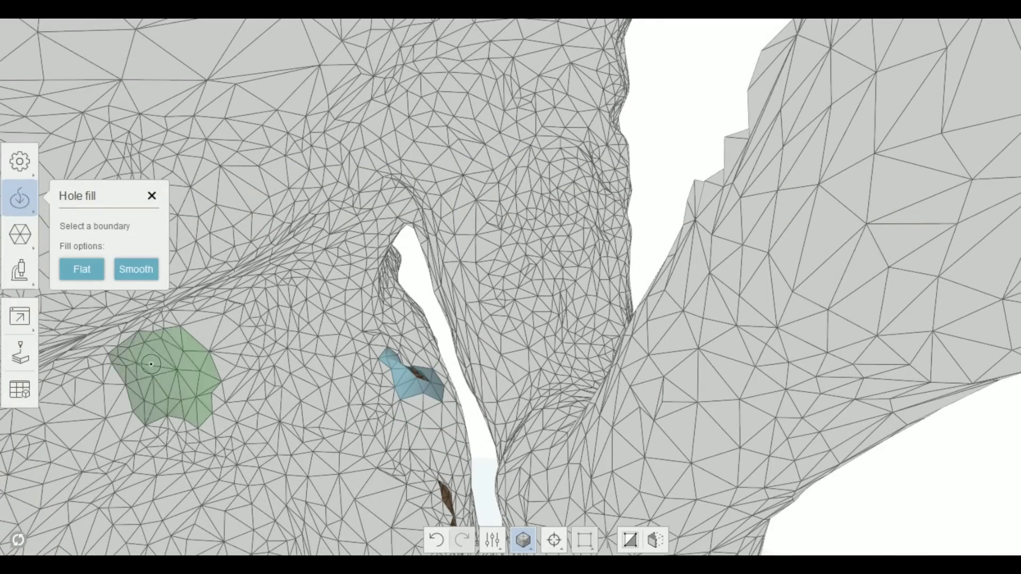
left_click(138, 272)
right_click_drag(329, 456, 383, 486)
left_click(443, 481)
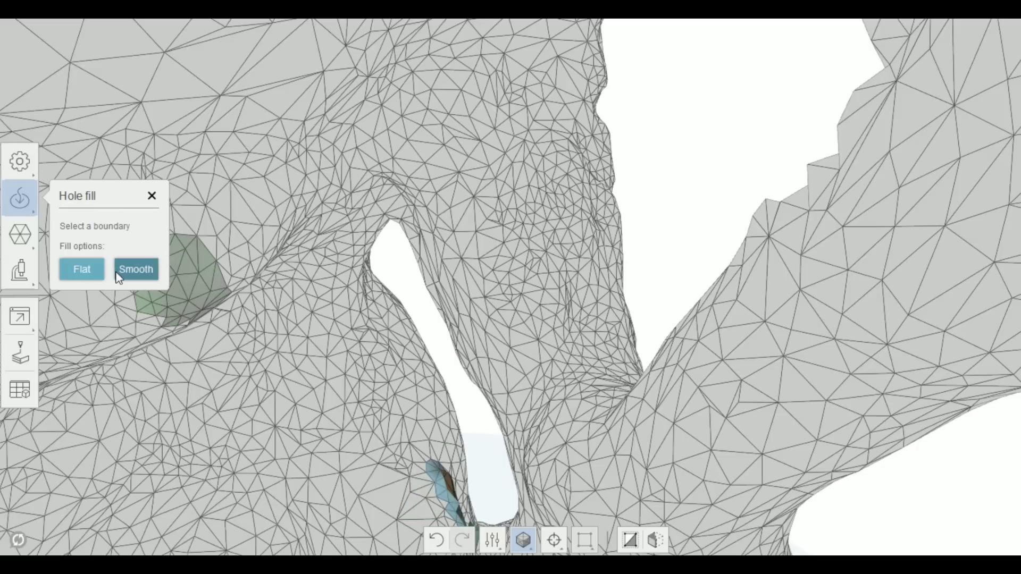
left_click(135, 270)
Smooth-fill the last long, narrow hole in the mesh, then close Hole fill.
mouse_move(170, 308)
right_mouse_down()
mouse_move(276, 380)
mouse_move(317, 339)
mouse_move(250, 394)
mouse_move(182, 413)
mouse_move(218, 407)
mouse_move(214, 379)
right_mouse_up()
right_click_drag(262, 237, 242, 250)
scroll(195, 233, "down", 2)
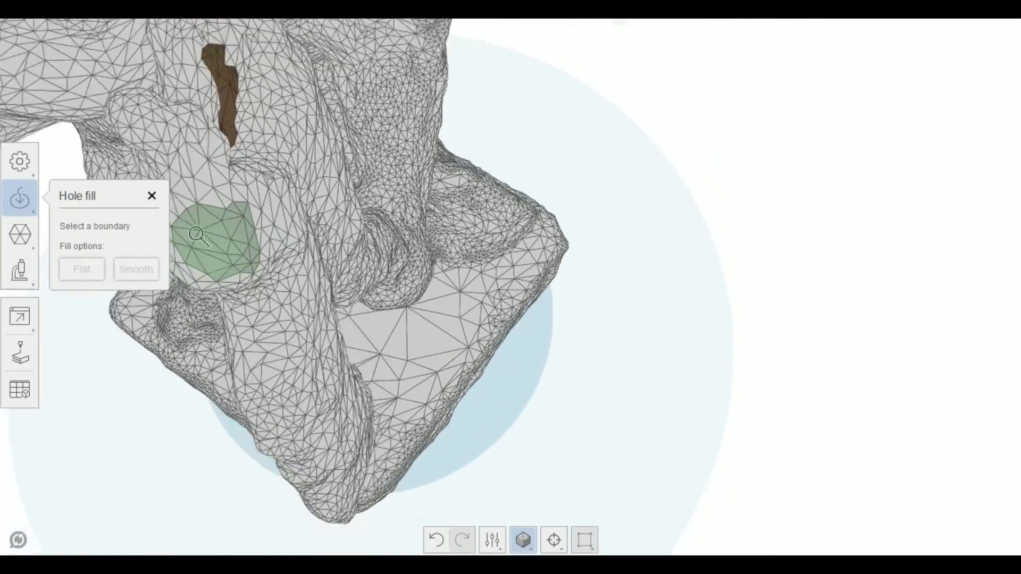
left_click(223, 87)
left_click(141, 272)
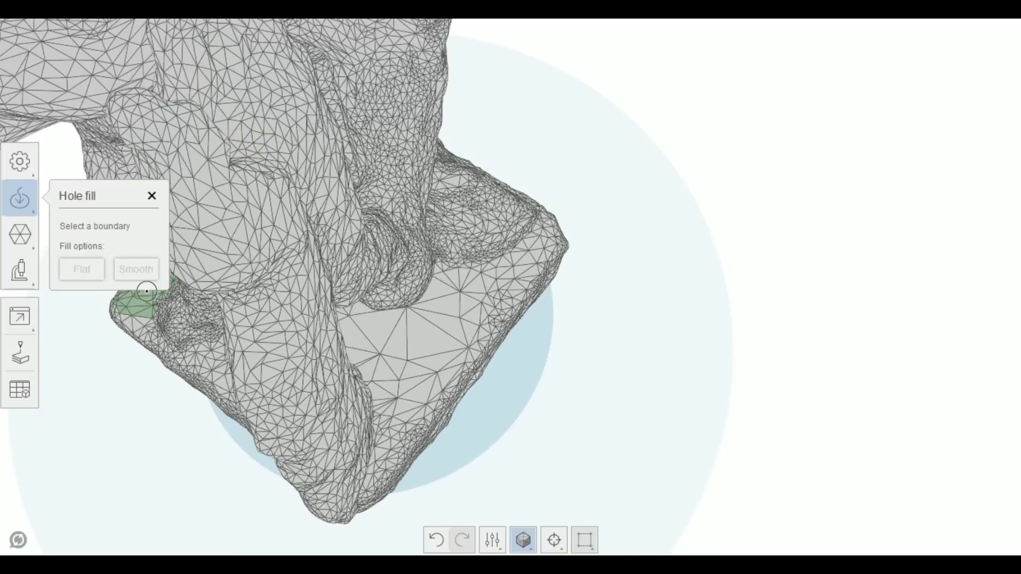
right_click_drag(147, 292, 346, 198)
left_click(152, 196)
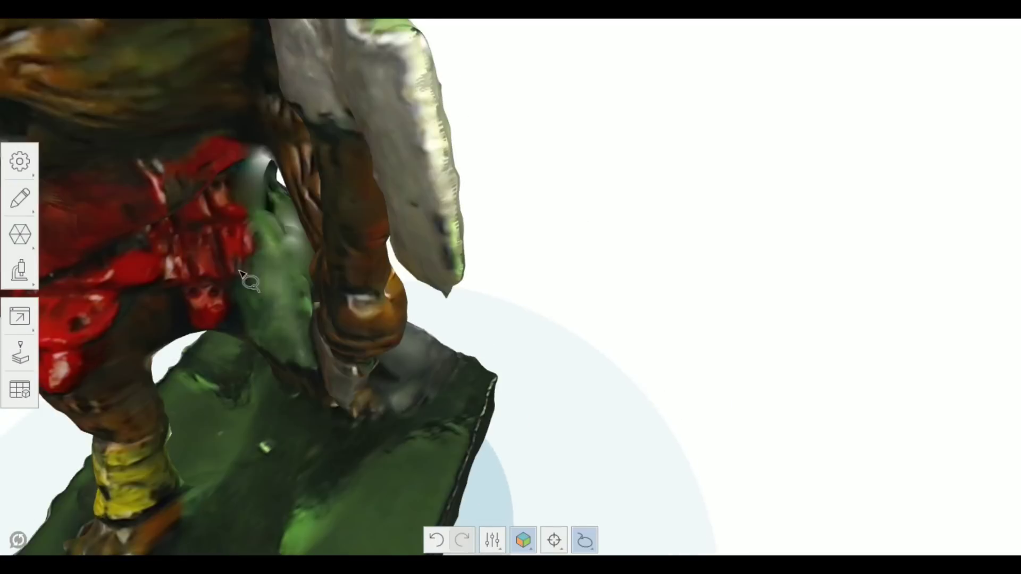
Examine the whole repaired miniature from the front and the back.
scroll(238, 270, "down", 3)
right_click_drag(242, 273, 244, 273)
scroll(310, 214, "down", 5)
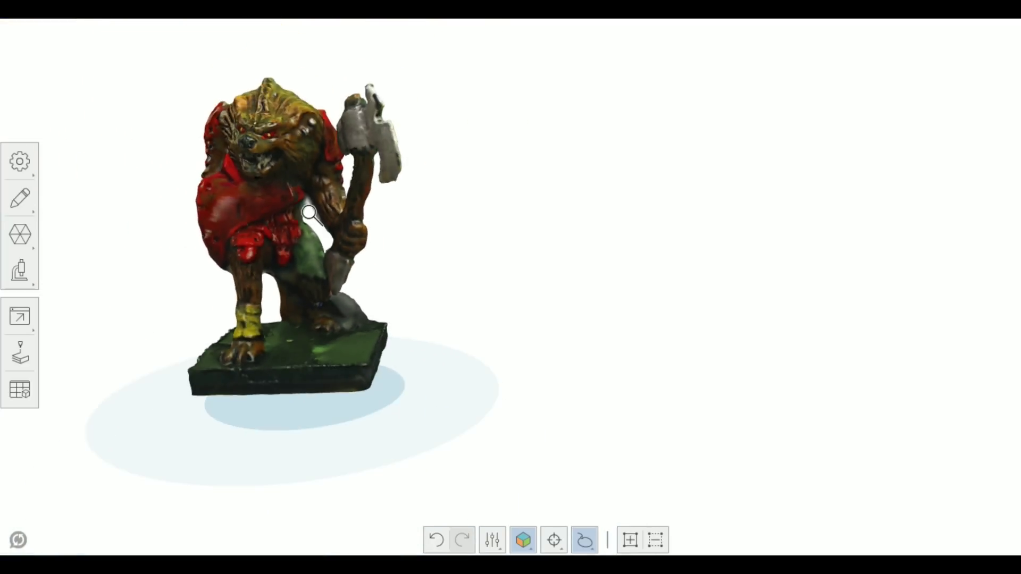
right_click_drag(390, 248, 435, 232)
middle_click_drag(369, 195, 443, 205)
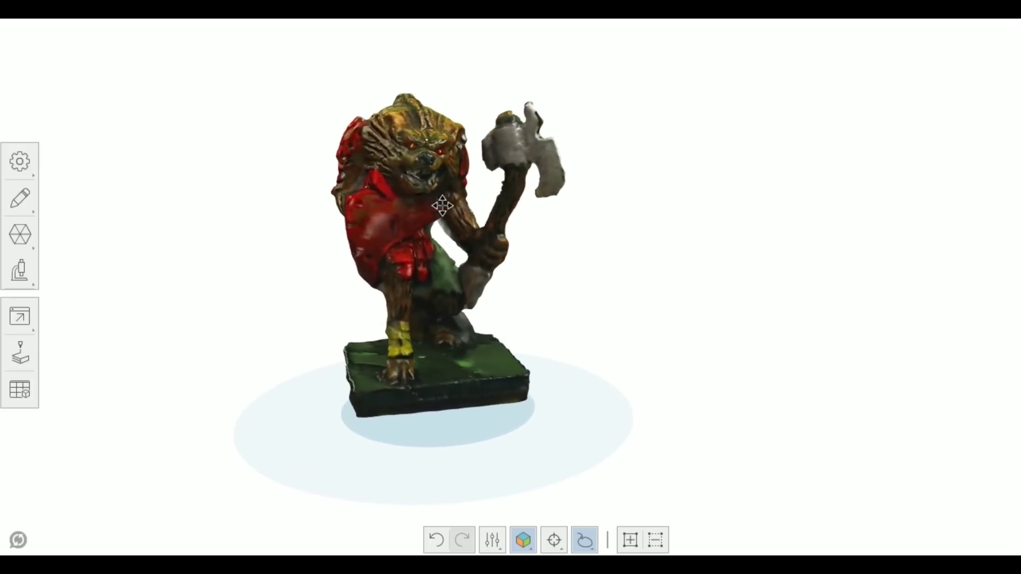
right_click_drag(442, 205, 877, 208)
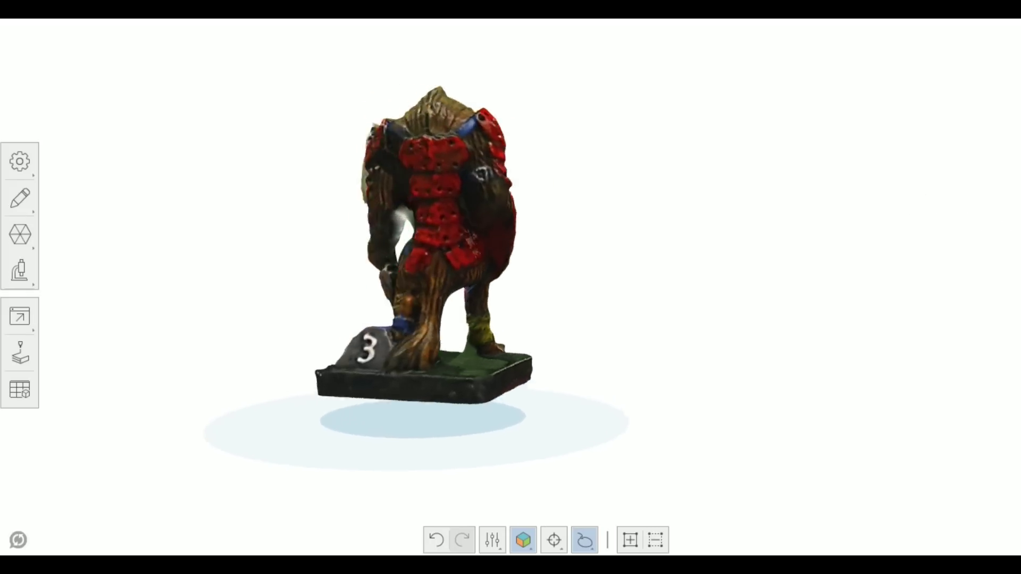
mouse_move(1018, 210)
right_mouse_down()
mouse_move(1018, 231)
mouse_move(1018, 165)
mouse_move(960, 260)
mouse_move(506, 265)
mouse_move(462, 240)
mouse_move(471, 214)
mouse_move(476, 222)
right_mouse_up()
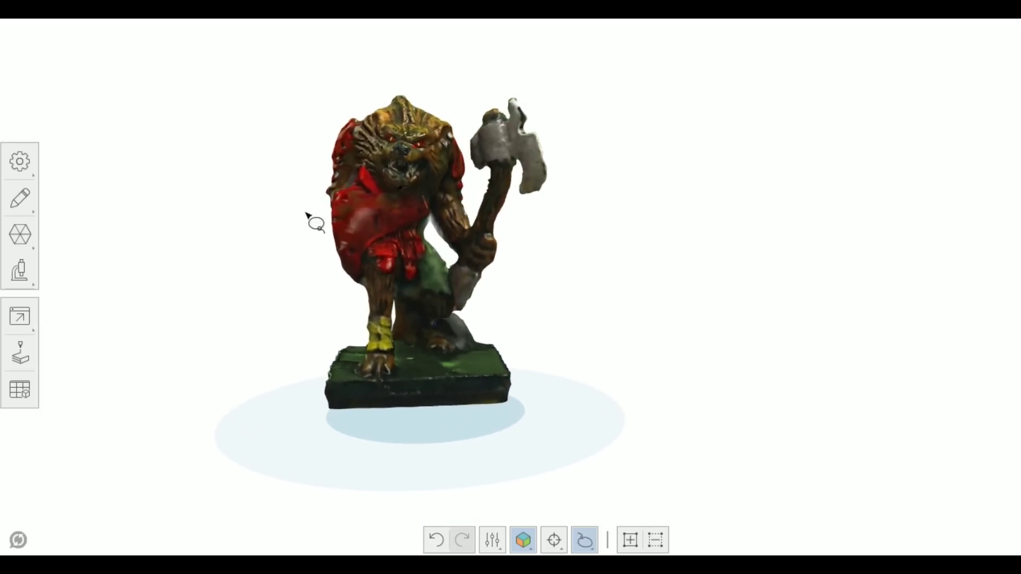
left_click(19, 161)
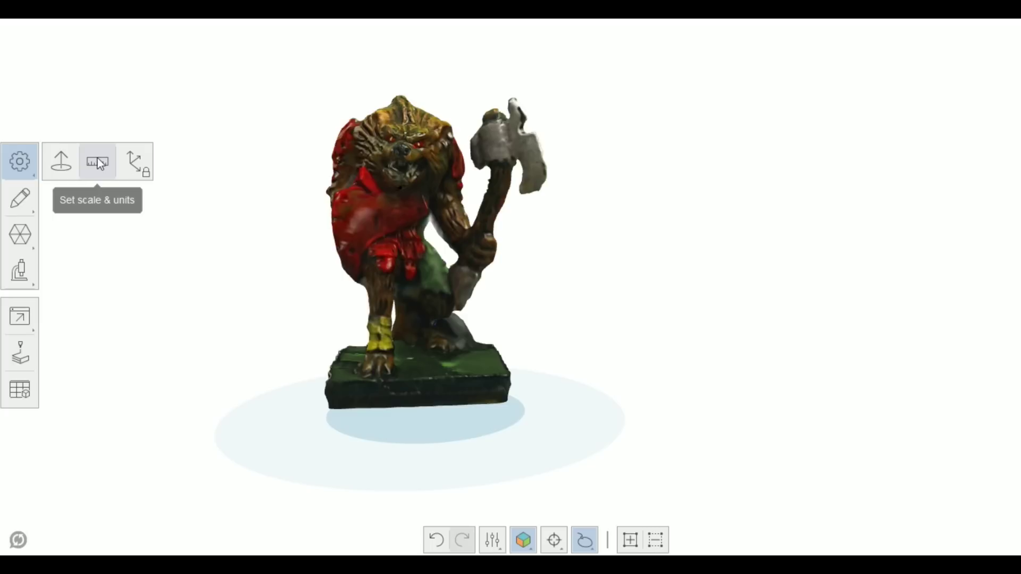
left_click_drag(392, 303, 415, 299)
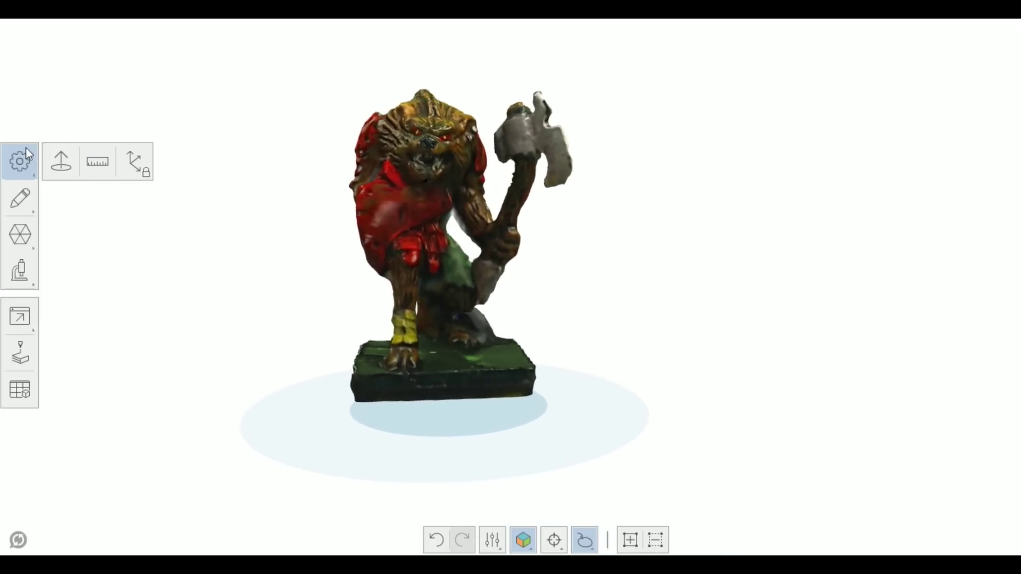
Decimate the whole miniature mesh to a target of about 7,870 faces, keeping its textures.
left_click(21, 236)
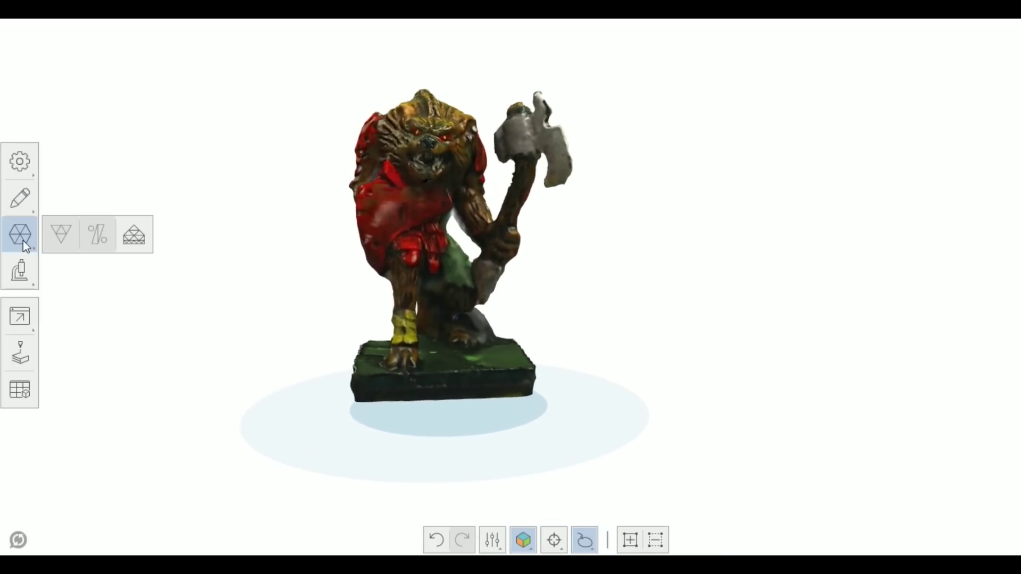
left_click(139, 239)
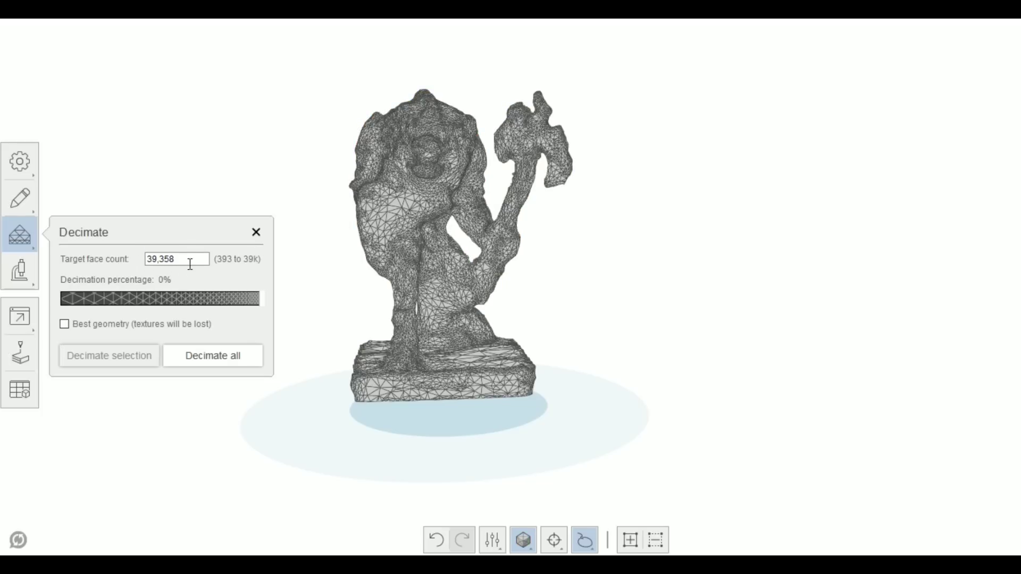
left_click_drag(190, 264, 105, 260)
left_click(259, 298)
left_click_drag(260, 301, 206, 303)
left_click_drag(117, 311, 101, 311)
left_click(209, 359)
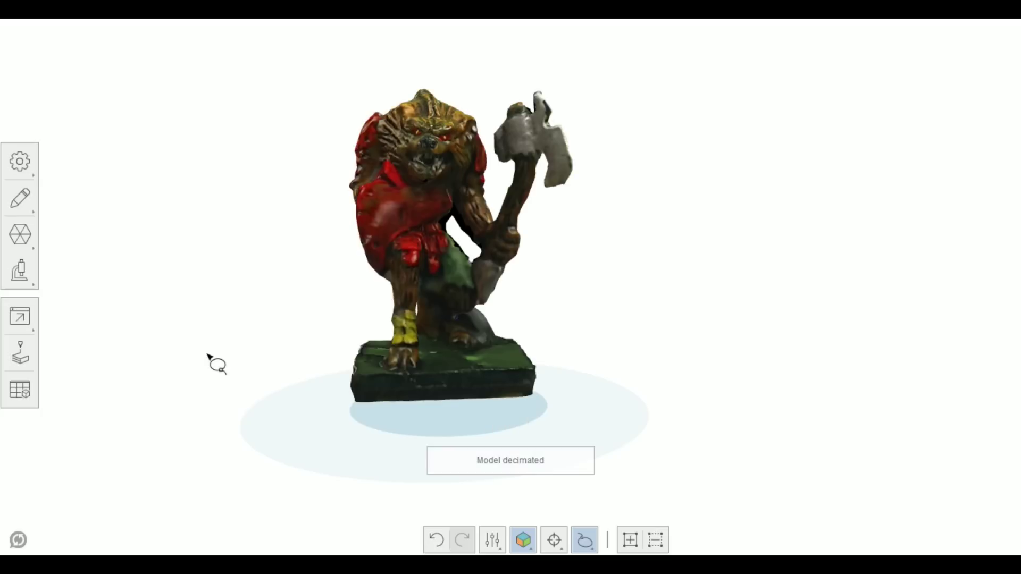
Examine the decimated miniature's wireframe density and its textured surface for lost detail.
left_click(22, 235)
left_click(137, 235)
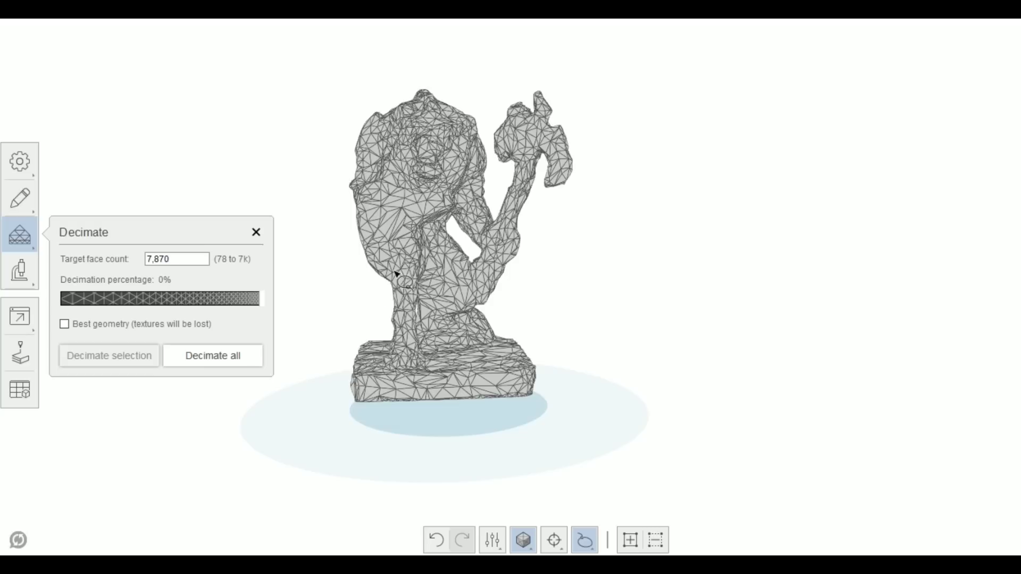
left_click(255, 235)
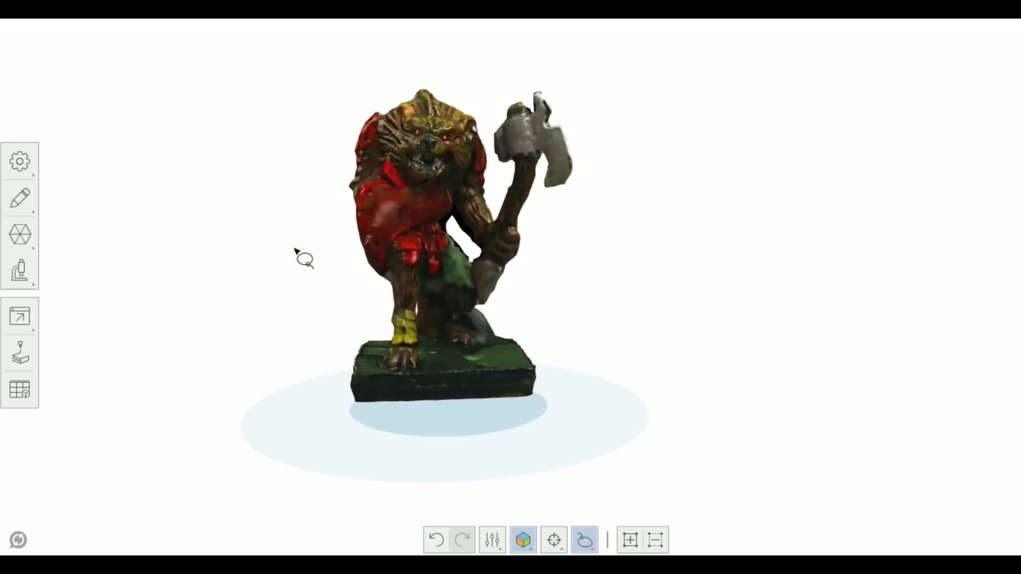
scroll(340, 242, "down", 5)
scroll(372, 244, "up", 4)
middle_click_drag(353, 246, 609, 255)
right_click_drag(609, 254, 362, 257)
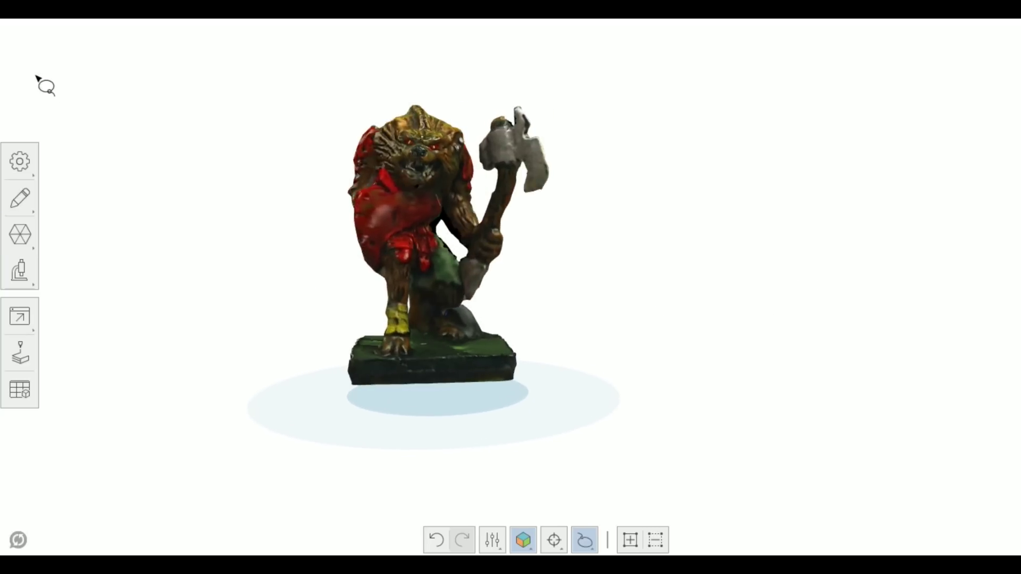
Save the decimated mesh.
left_click(14, 19)
left_click(16, 69)
left_click(16, 22)
Export the model with Quick Export optimized for 123D Make - OBJ at High quality into the Desktop's gnoll2 folder.
left_click(21, 320)
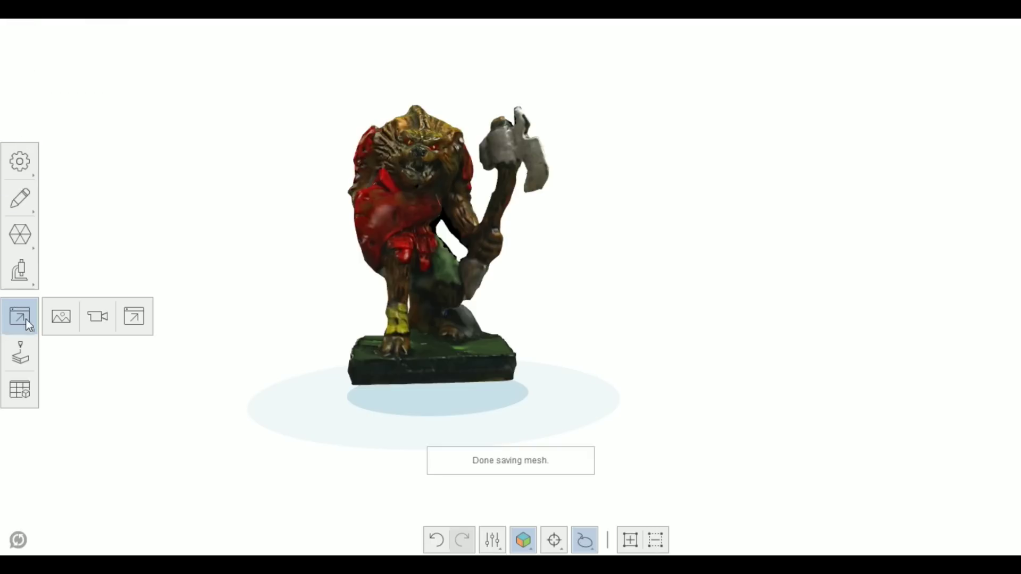
left_click(142, 317)
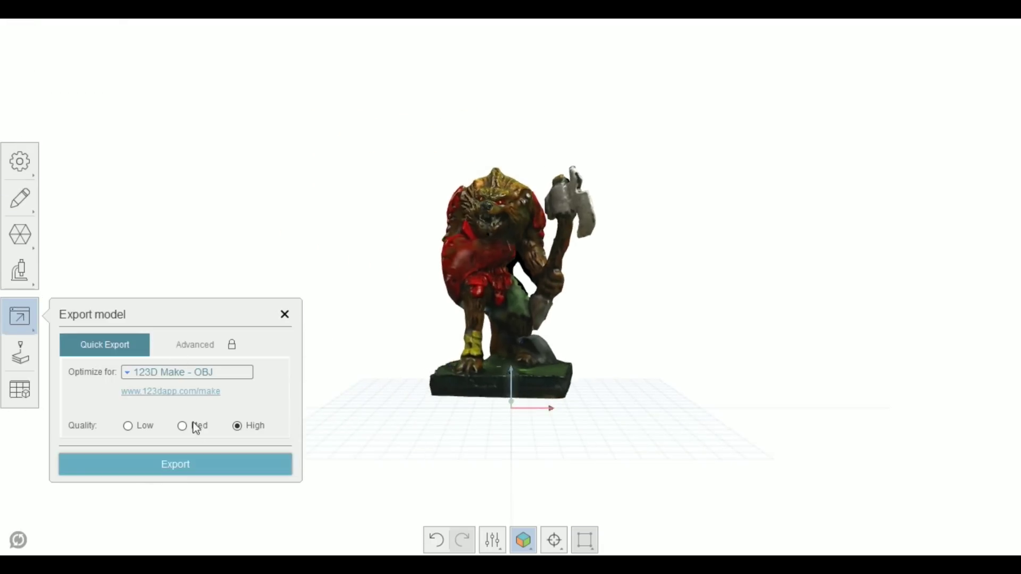
left_click(189, 470)
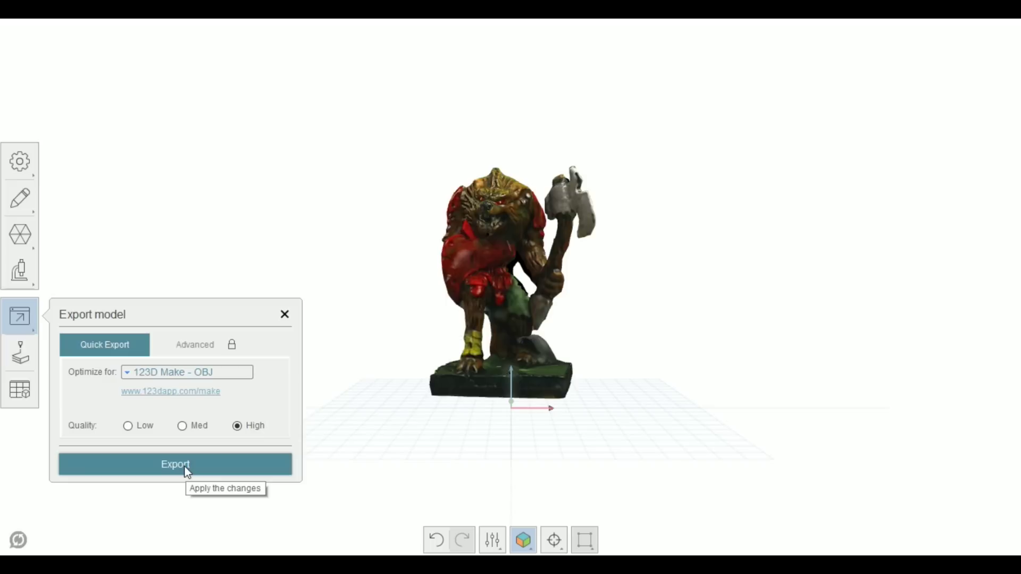
left_click(187, 472)
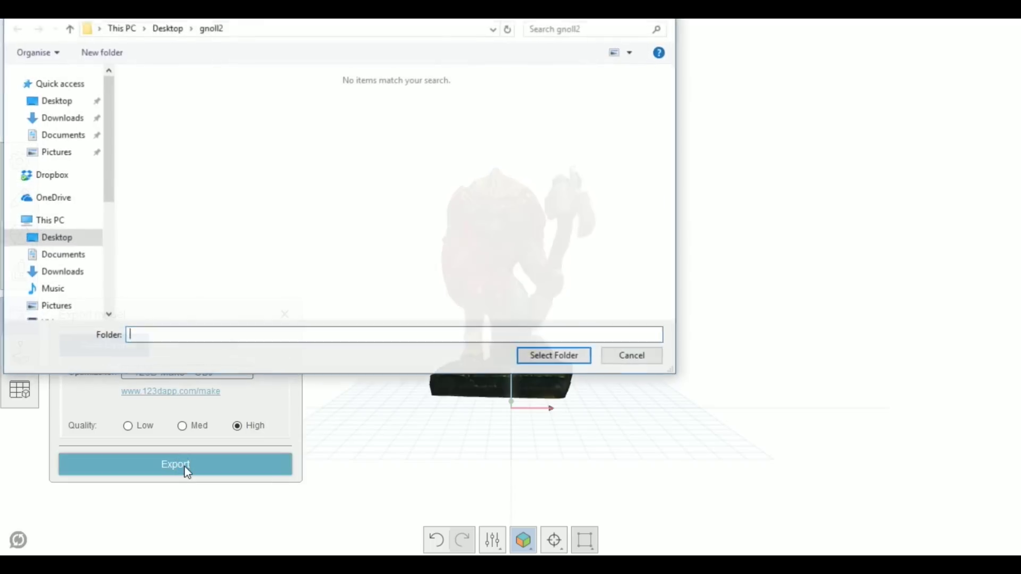
left_click(549, 356)
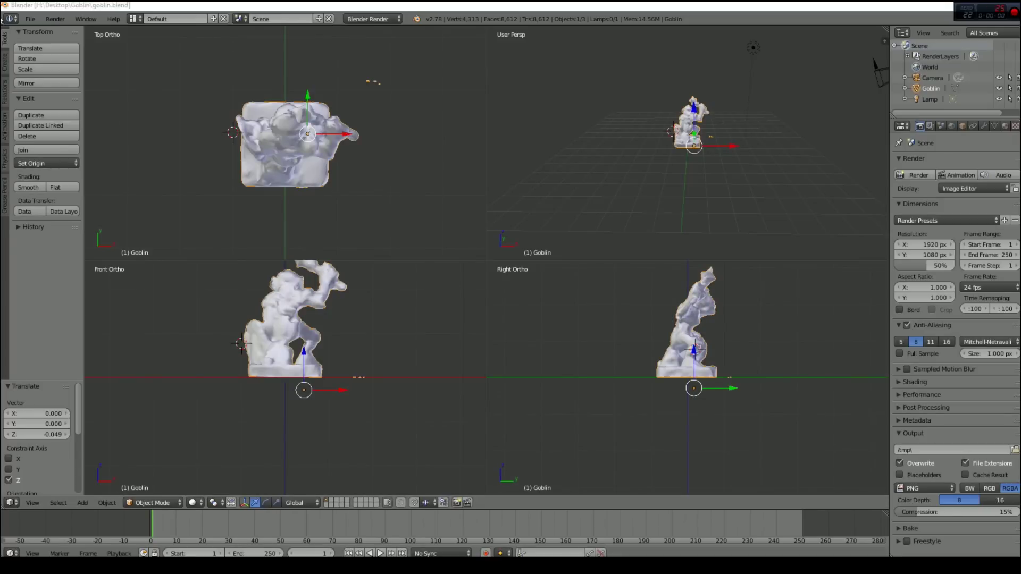
Switch to Blender, start a new scene from the start-up file and delete the default cube.
left_click(31, 20)
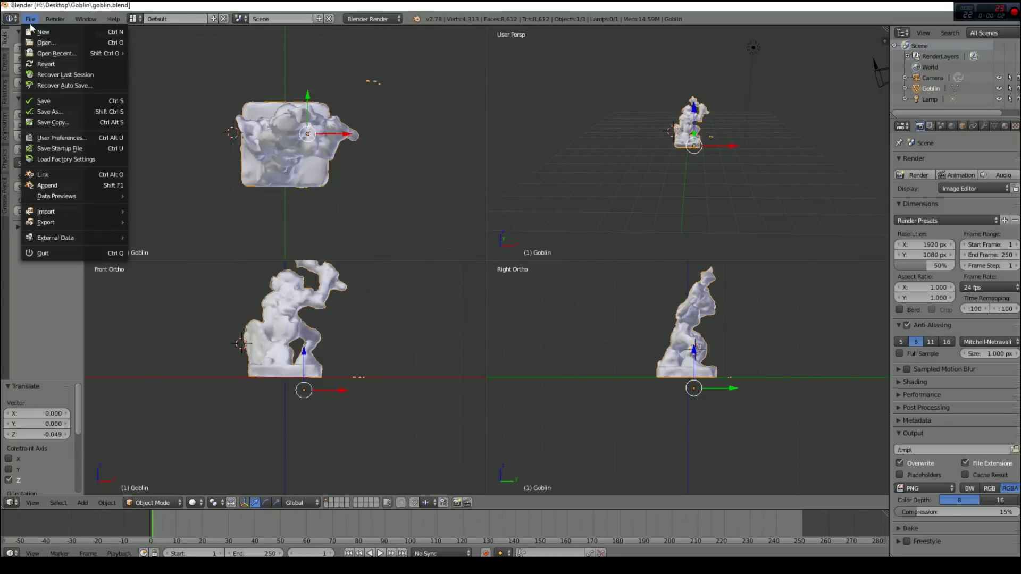
left_click(41, 32)
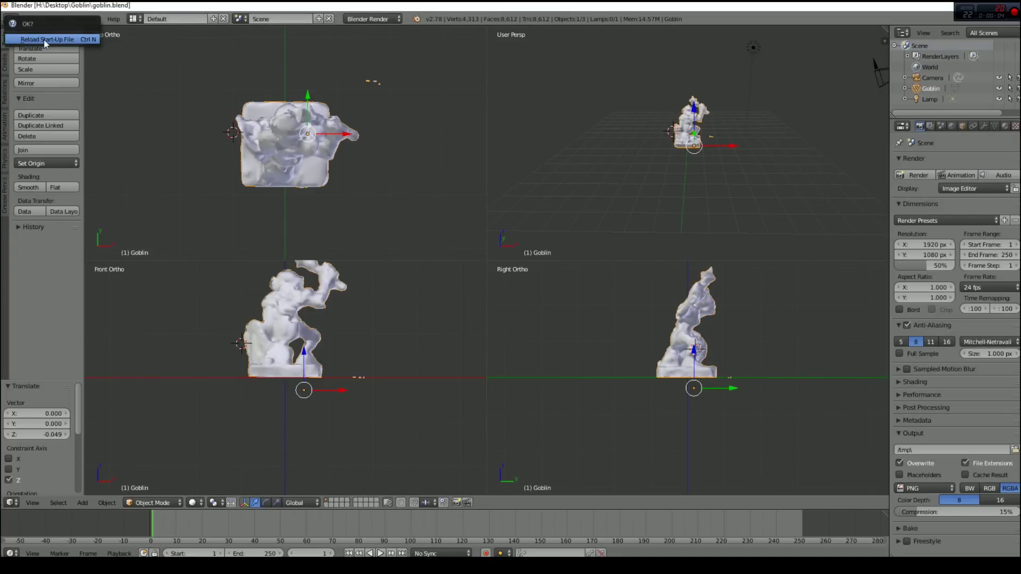
left_click(45, 40)
left_click(495, 275)
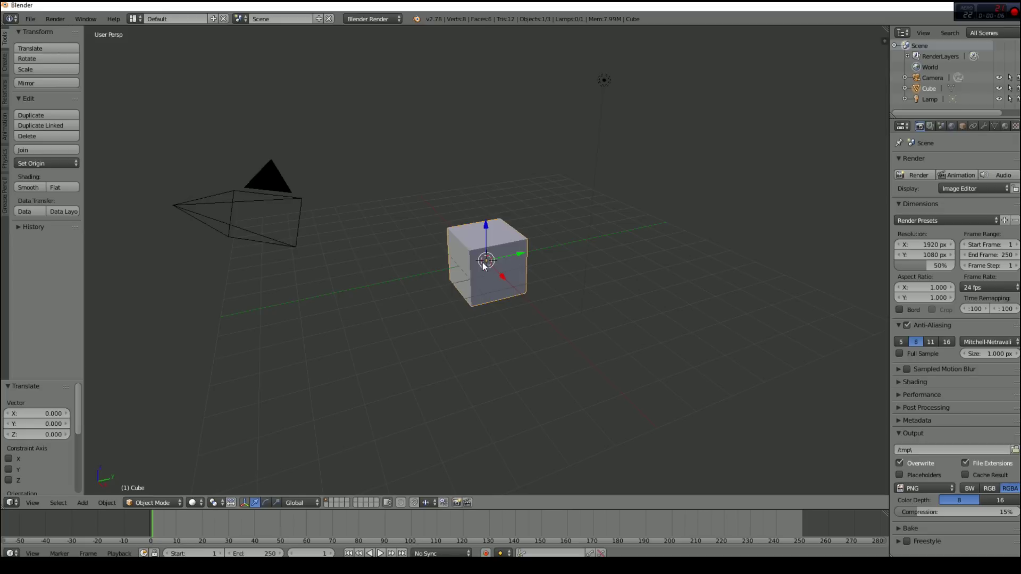
key("x")
left_click(460, 263)
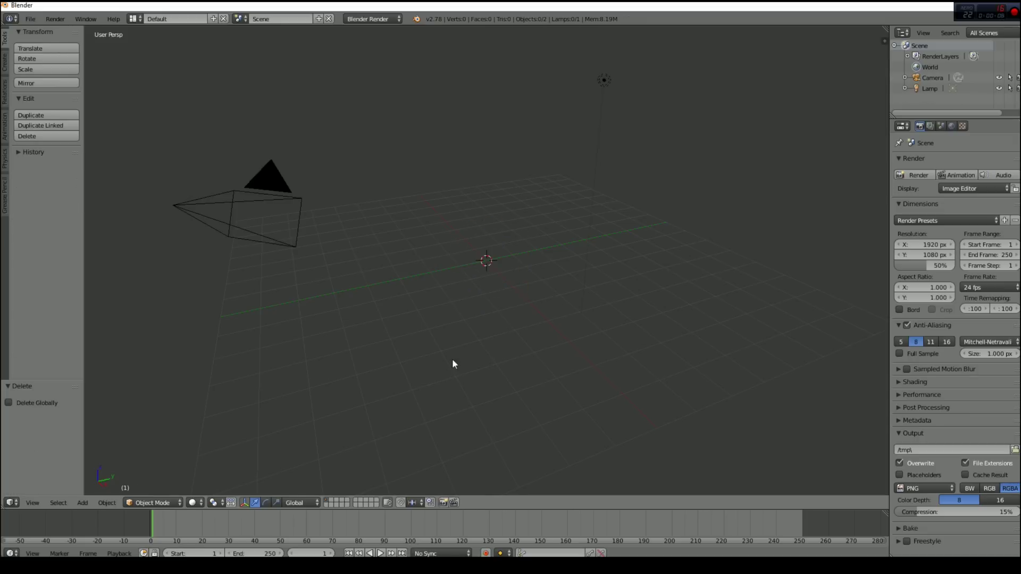
Import the gnoll2 Wavefront OBJ model from the gnoll2 folder on the Desktop.
middle_click_drag(452, 360, 425, 356)
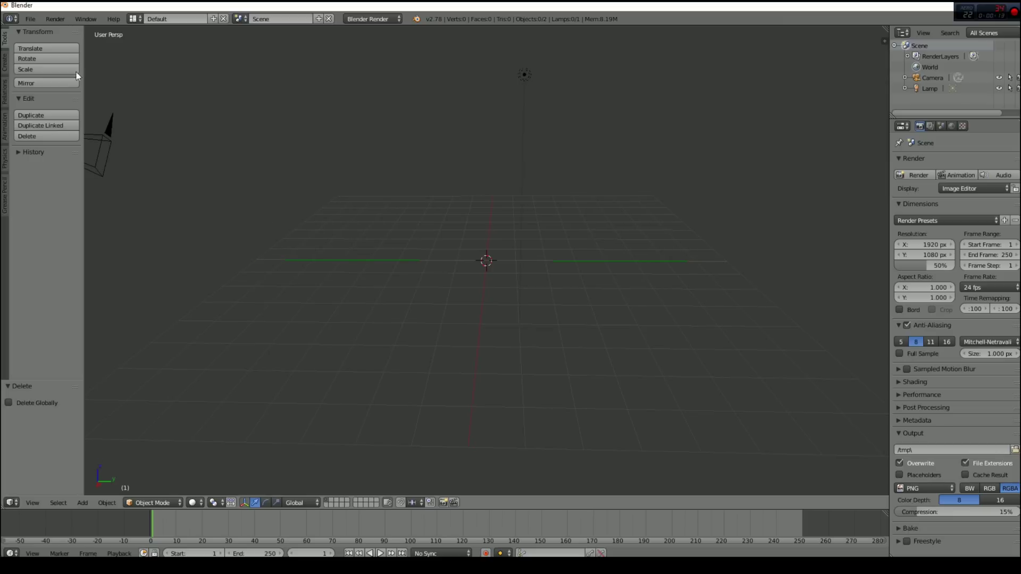
left_click(31, 19)
mouse_move(60, 216)
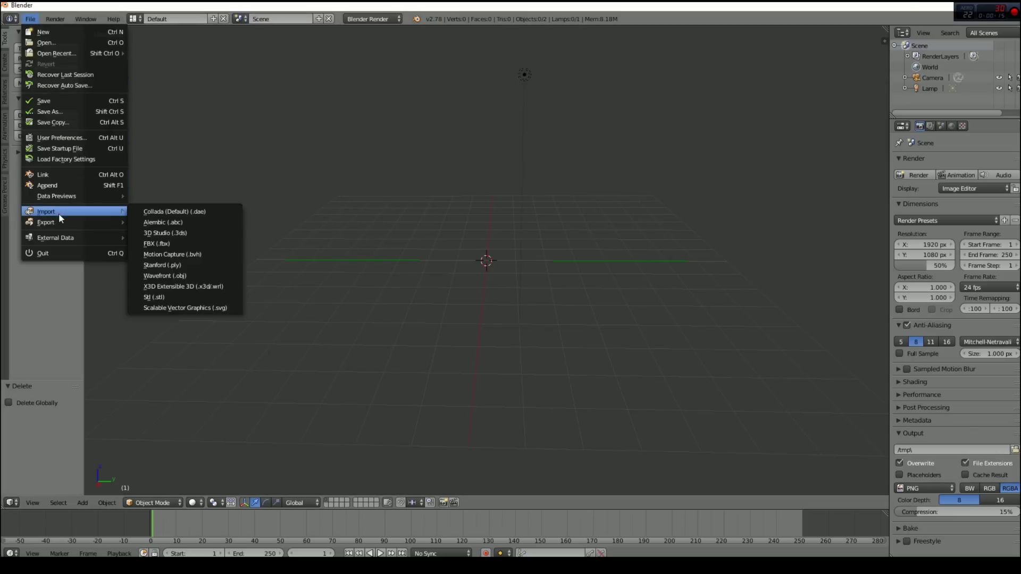
left_click(171, 278)
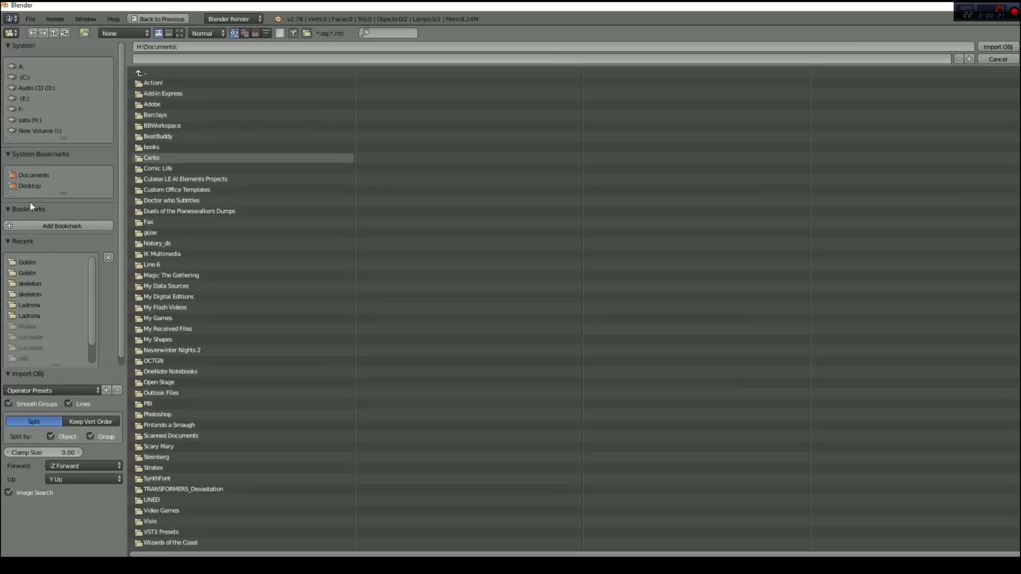
left_click(31, 186)
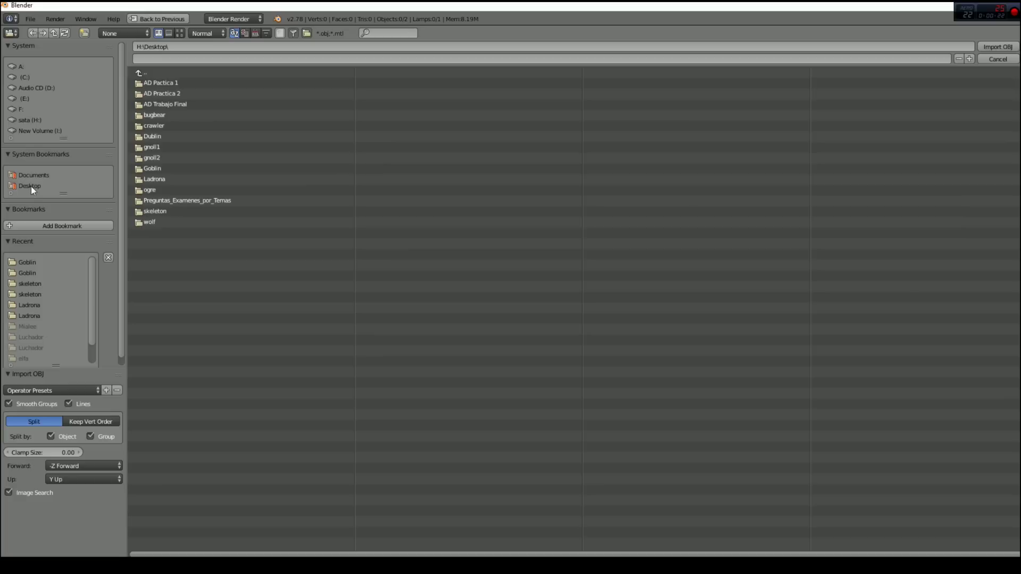
left_click(155, 154)
left_click(146, 84)
double_click(151, 94)
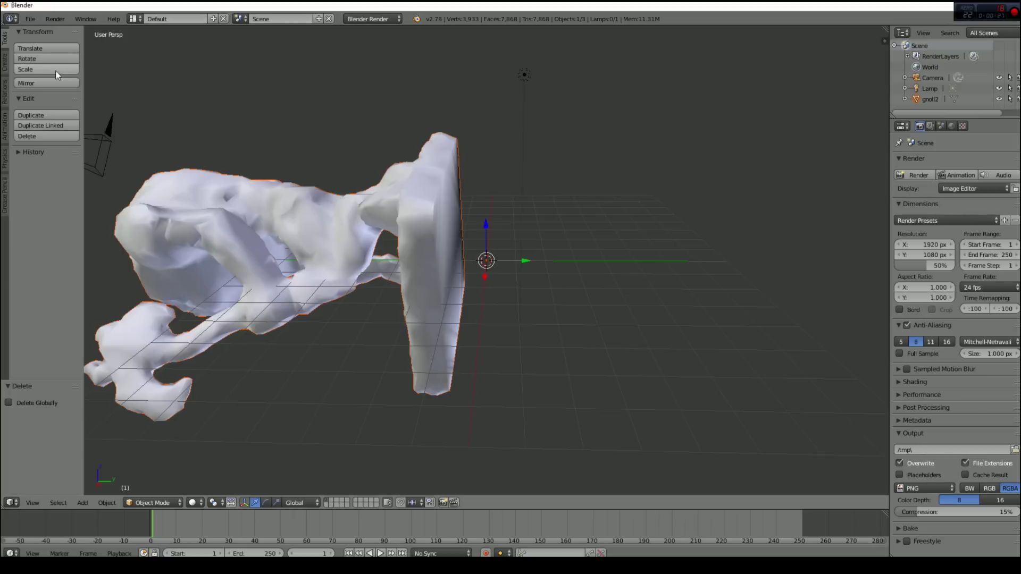
Select the imported gnoll model and scale it down uniformly to about 0.327.
right_click(366, 254)
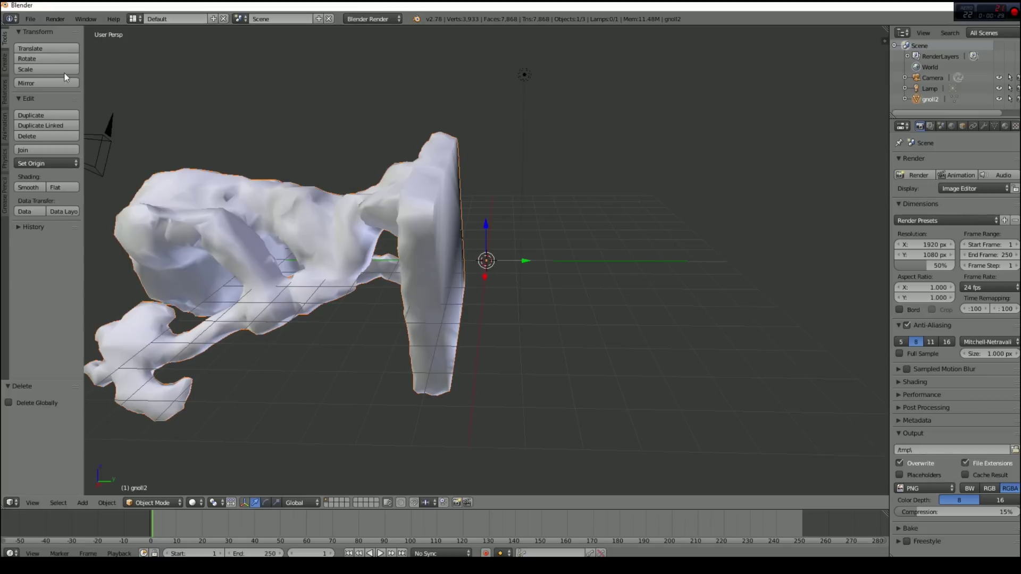
left_click(44, 69)
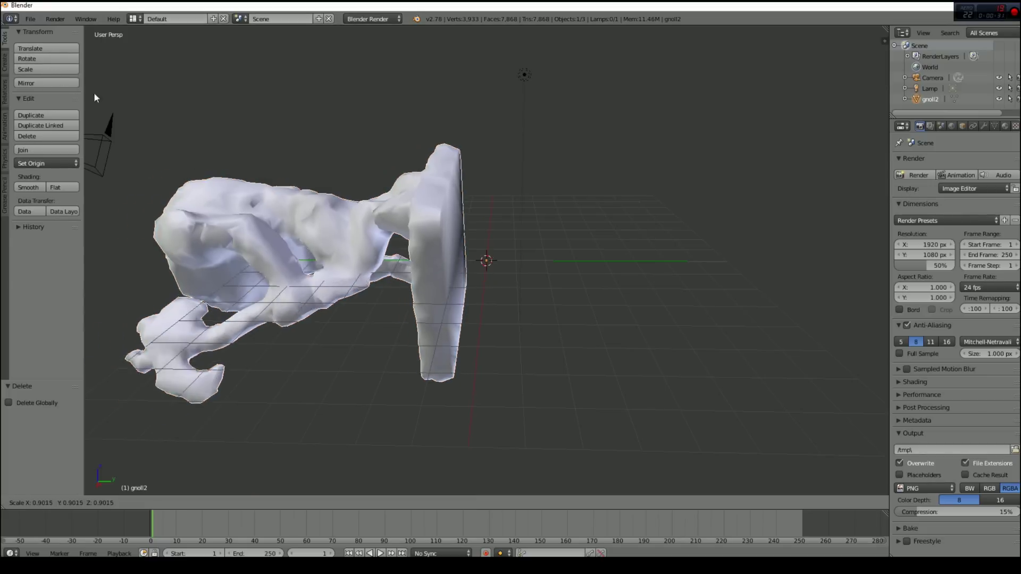
left_click(362, 169)
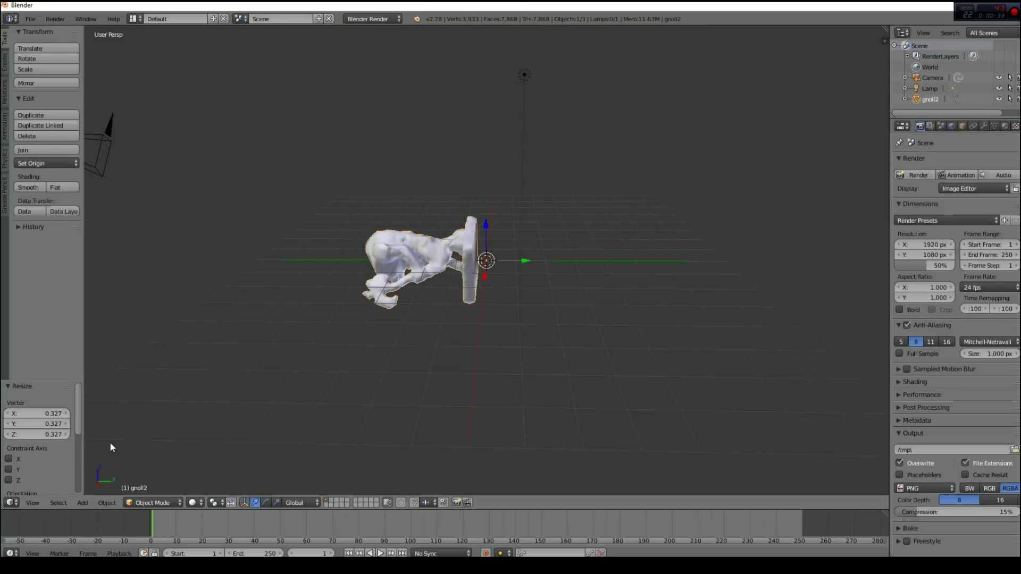
Split the 3D viewport into quad view and enlarge the gnoll in the front and right views.
left_click(39, 501)
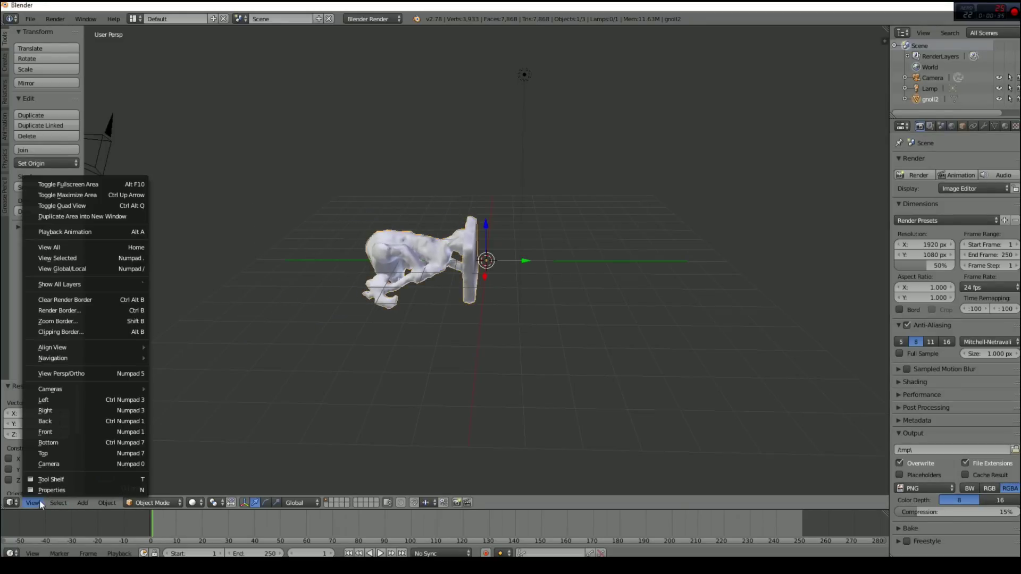
left_click(66, 205)
scroll(336, 236, "up", 3)
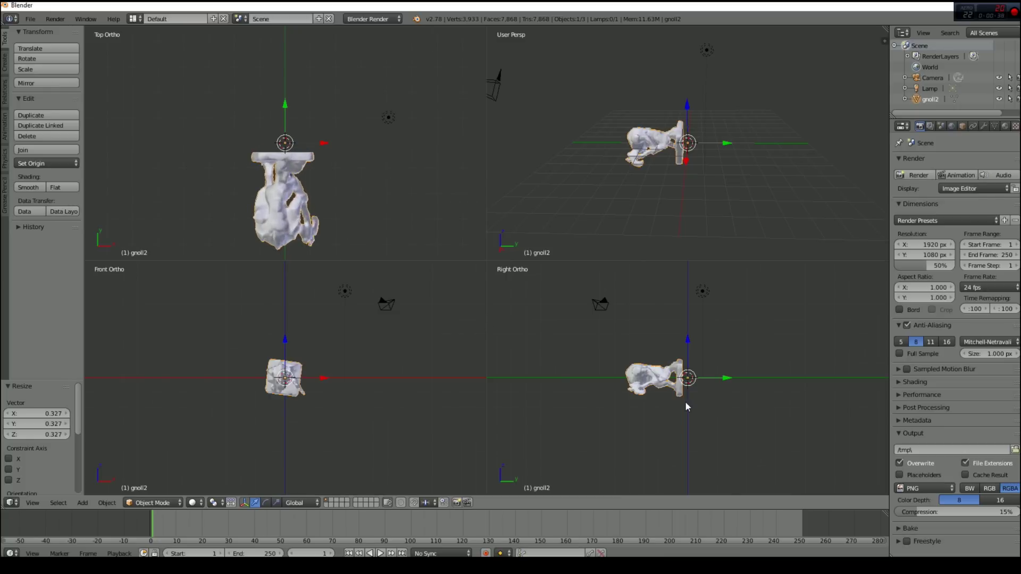
scroll(669, 386, "up", 2)
scroll(297, 390, "up", 3)
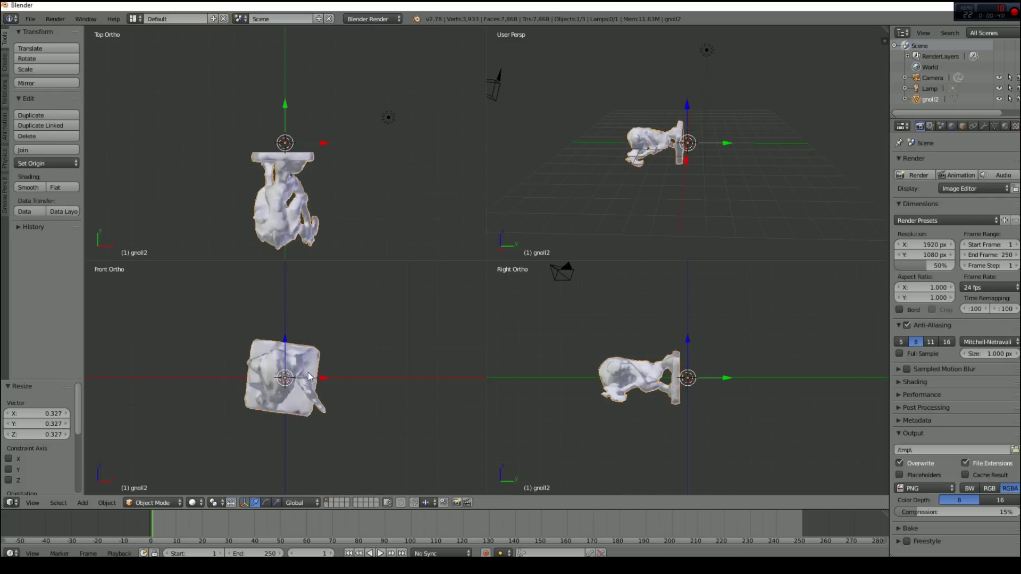
Rotate the gnoll about -1.4°, and stand it upright with a rotation of about 89.6° in the right view.
left_click(42, 59)
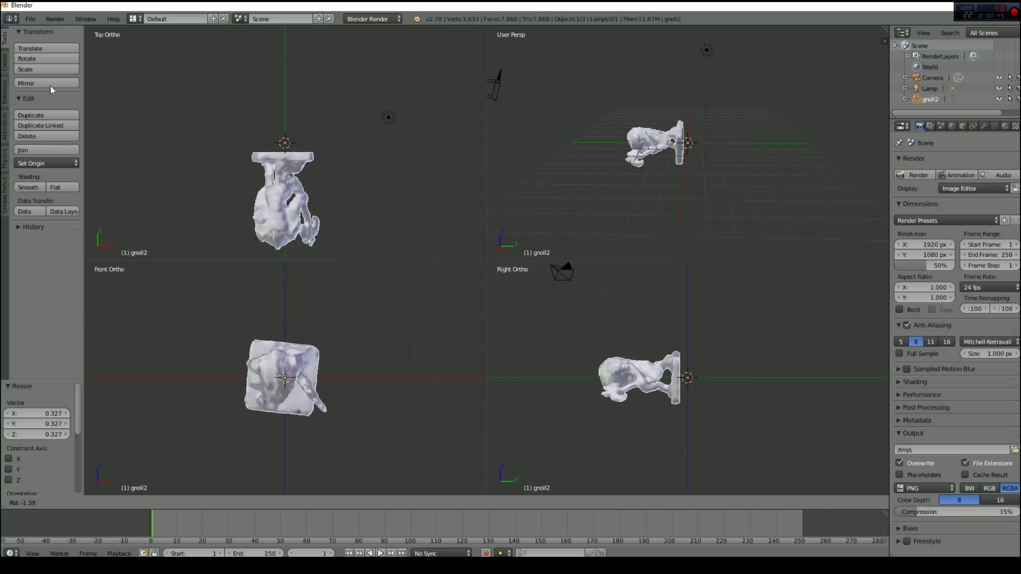
left_click(37, 63)
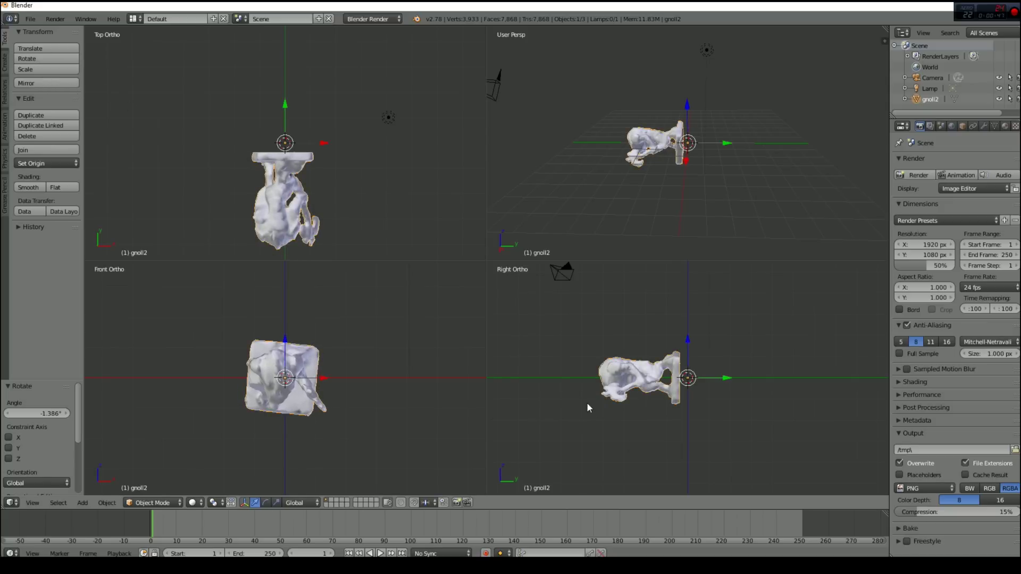
key("r")
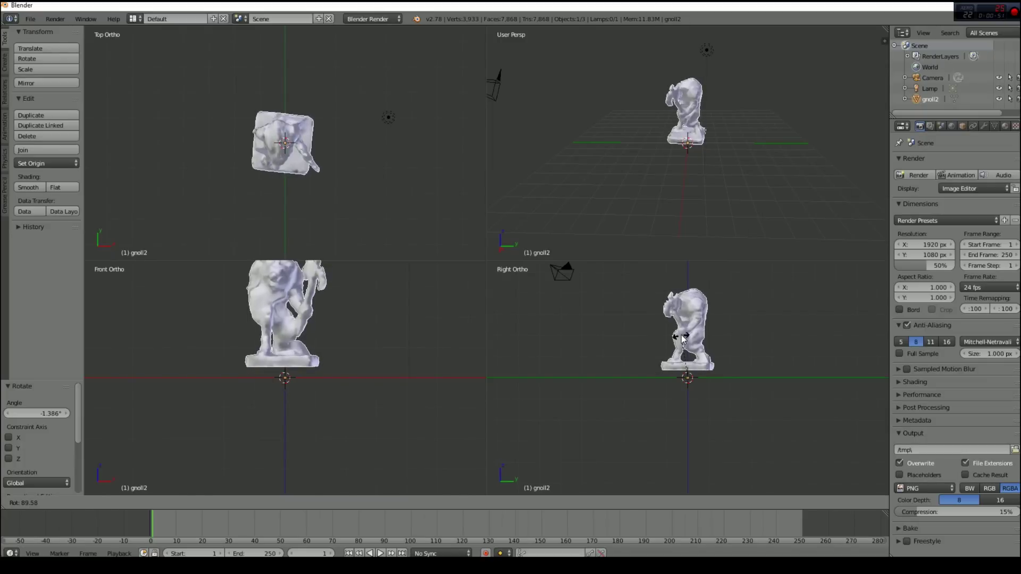
left_click(683, 338)
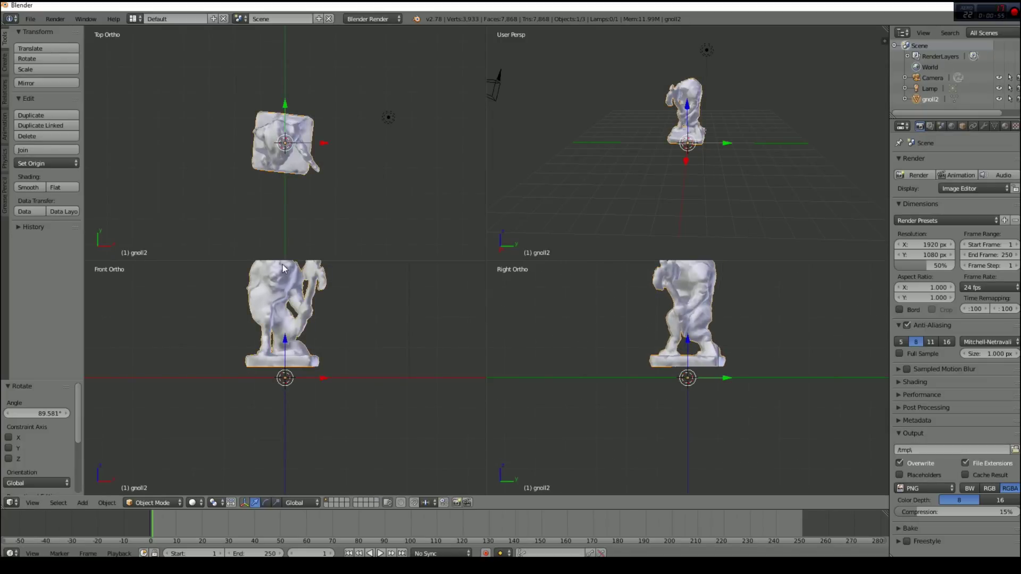
Square the gnoll's base by rotating it about -5.7° in the top view, and lower it about 0.35 along Z onto the ground plane.
key("r")
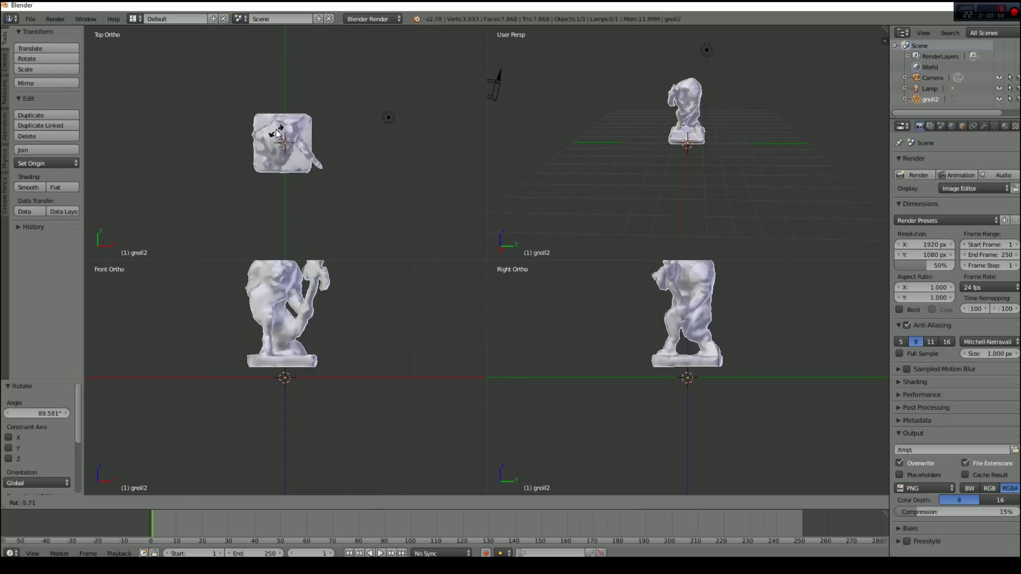
left_click(276, 133)
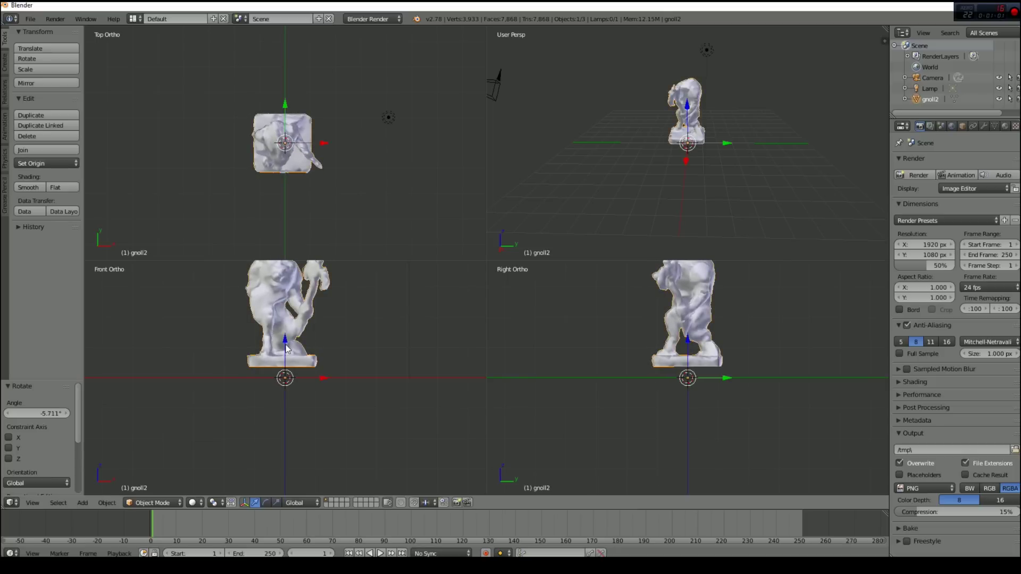
left_click_drag(285, 342, 286, 352)
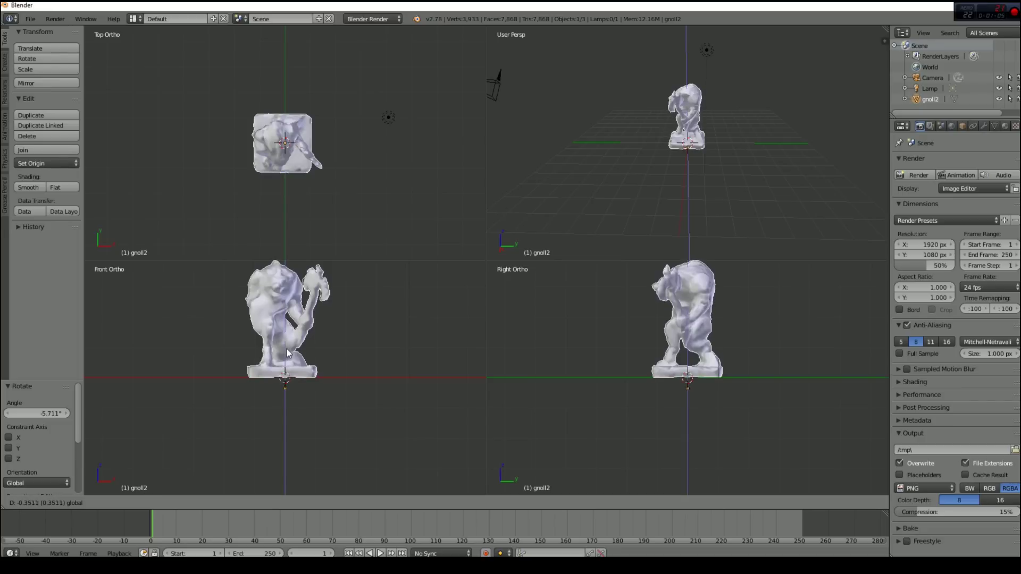
Lower the gnoll along Z by about 0.316 and a further 0.035 to settle its base on the ground plane.
left_click(289, 352)
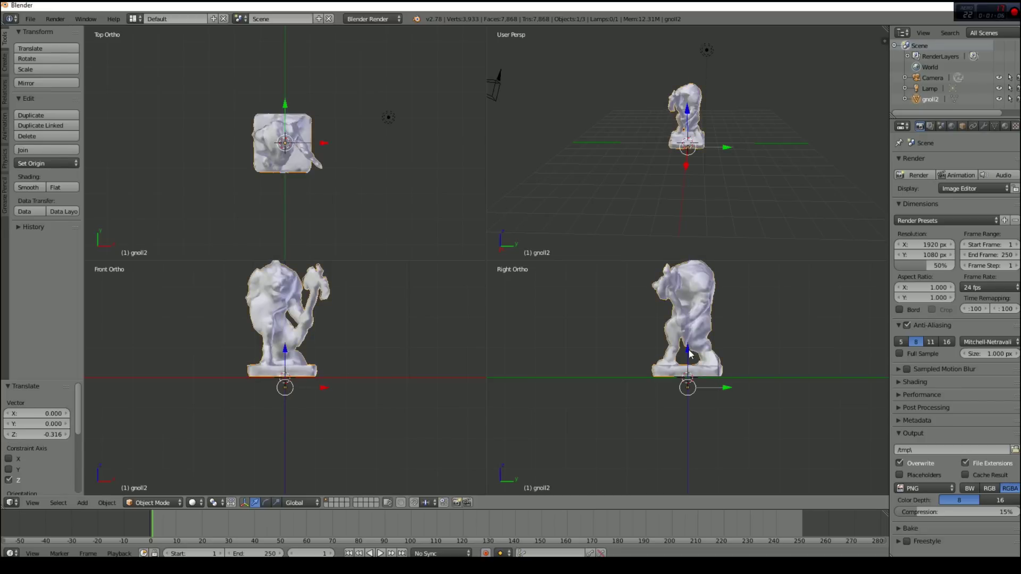
left_click_drag(689, 349, 688, 352)
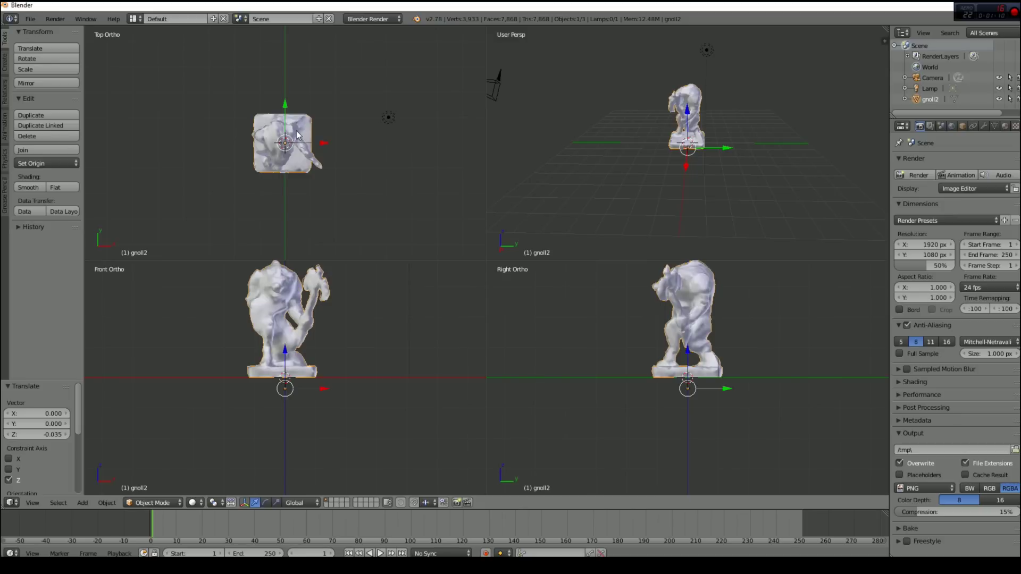
Scale the gnoll uniformly to about 0.725, and recentre it by moving it about 0.105 along Z and 0.07 along X.
left_click(59, 70)
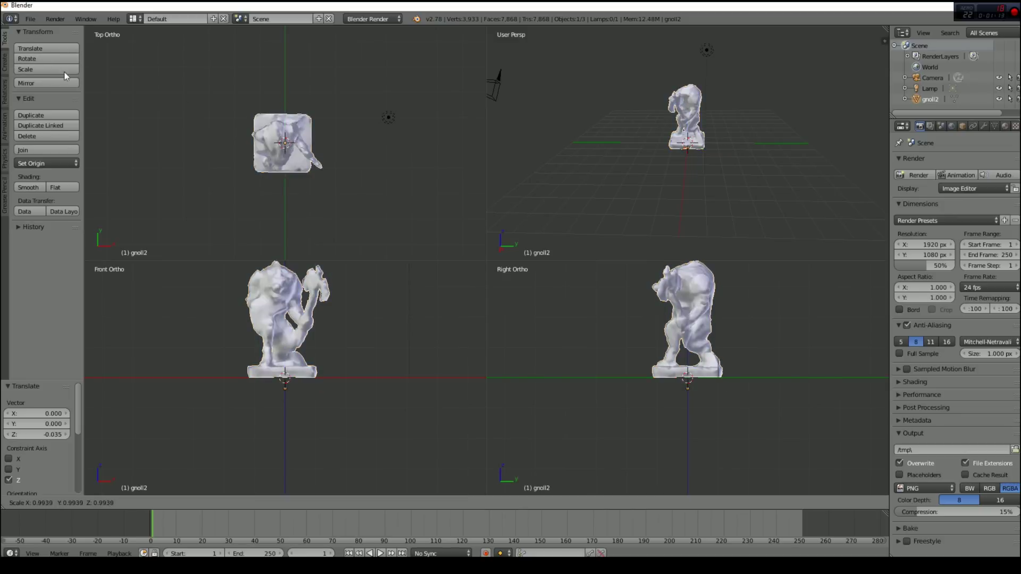
left_click(232, 154)
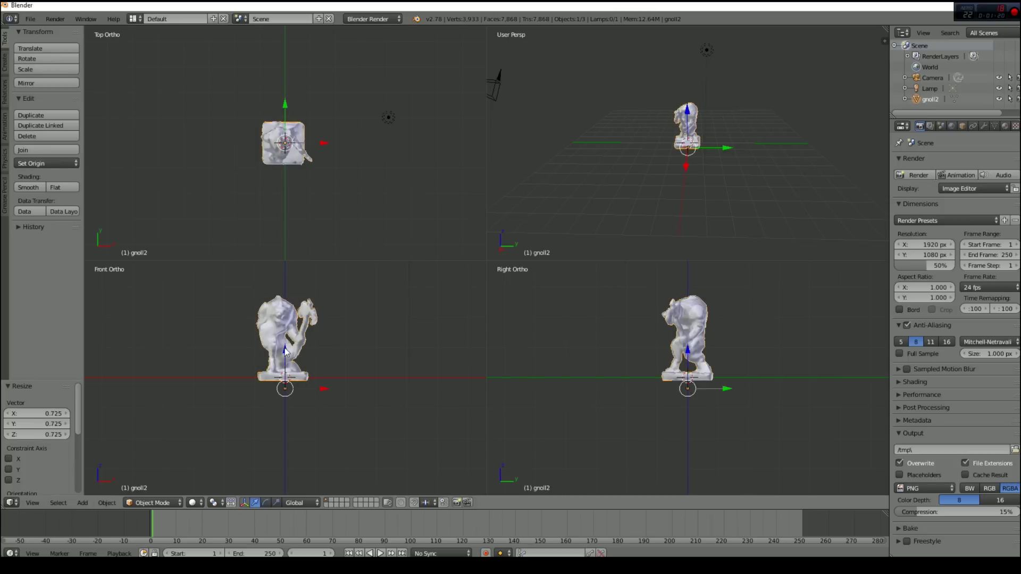
left_click_drag(285, 351, 286, 347)
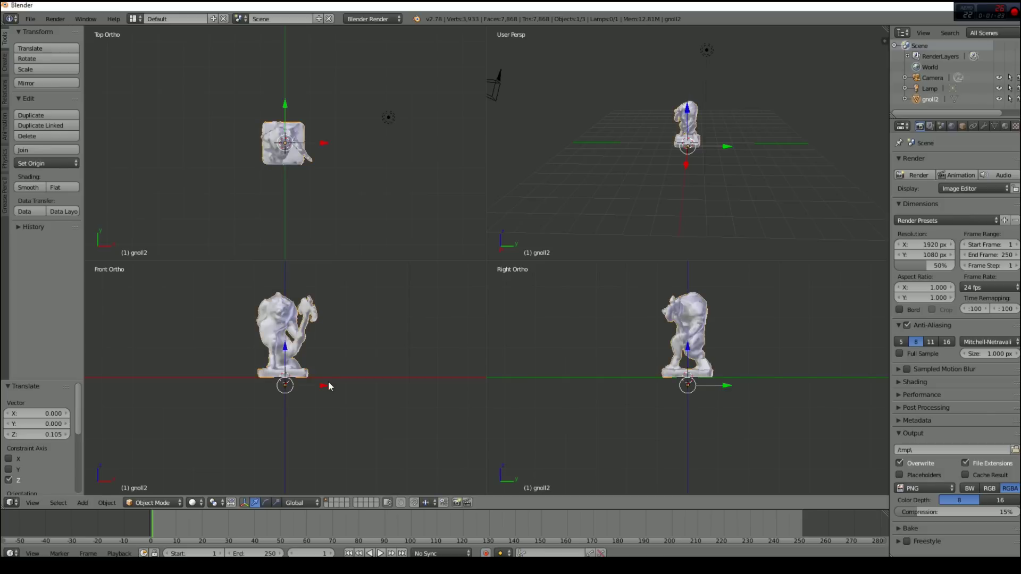
left_click_drag(321, 385, 322, 380)
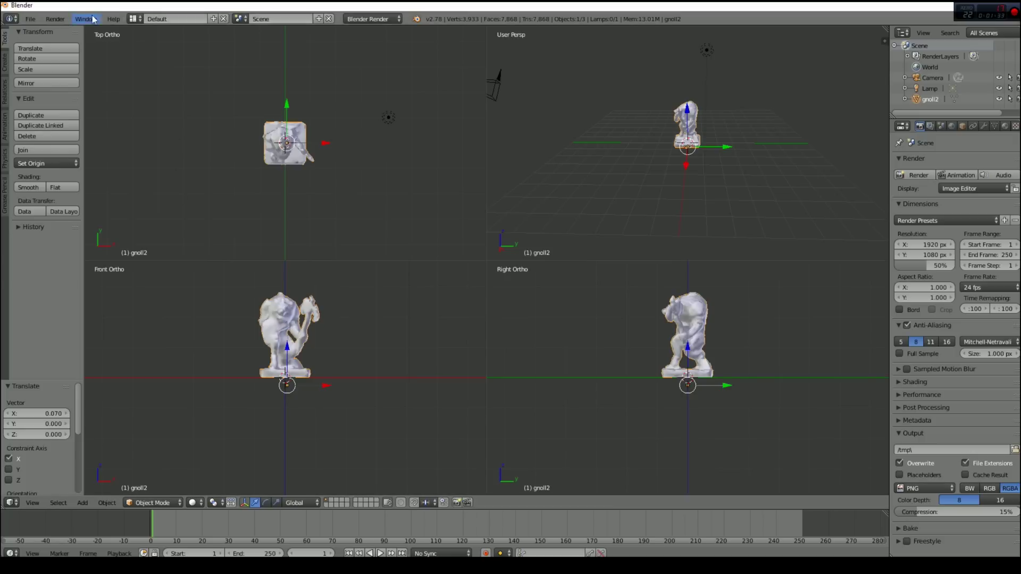
Save the scene as gnoll2.blend in the gnoll2 folder on the Desktop.
left_click(30, 20)
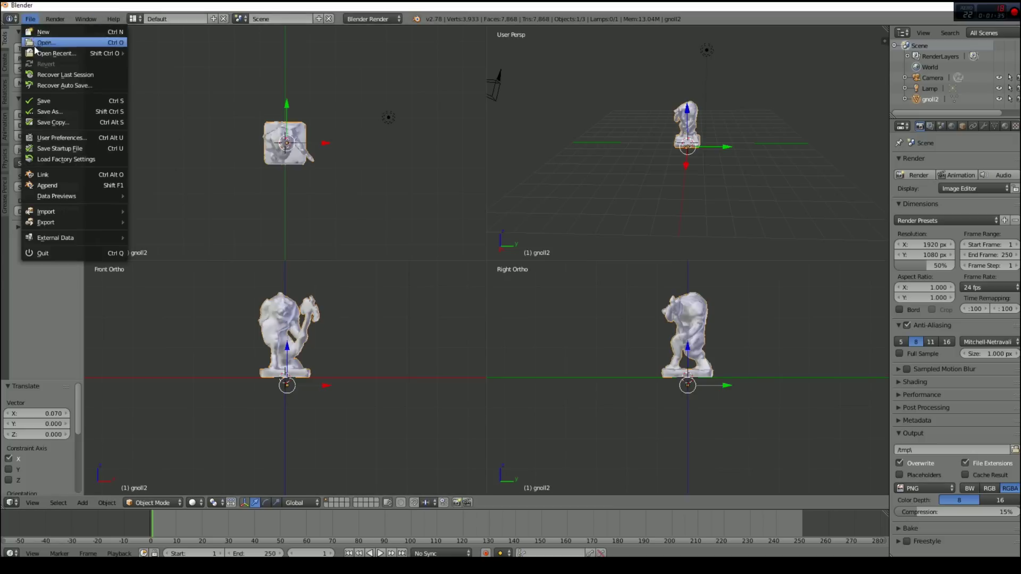
left_click(107, 100)
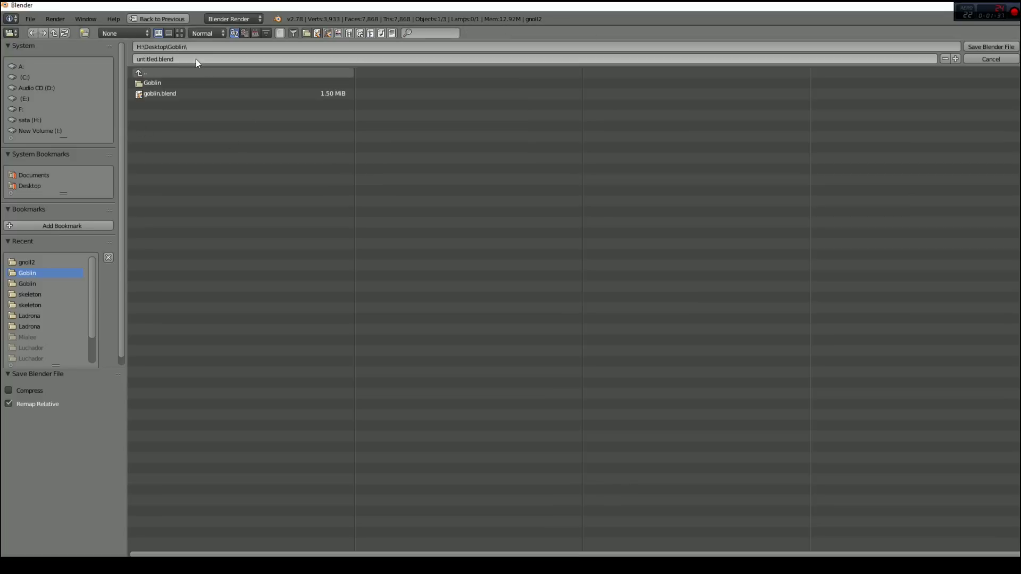
left_click(24, 184)
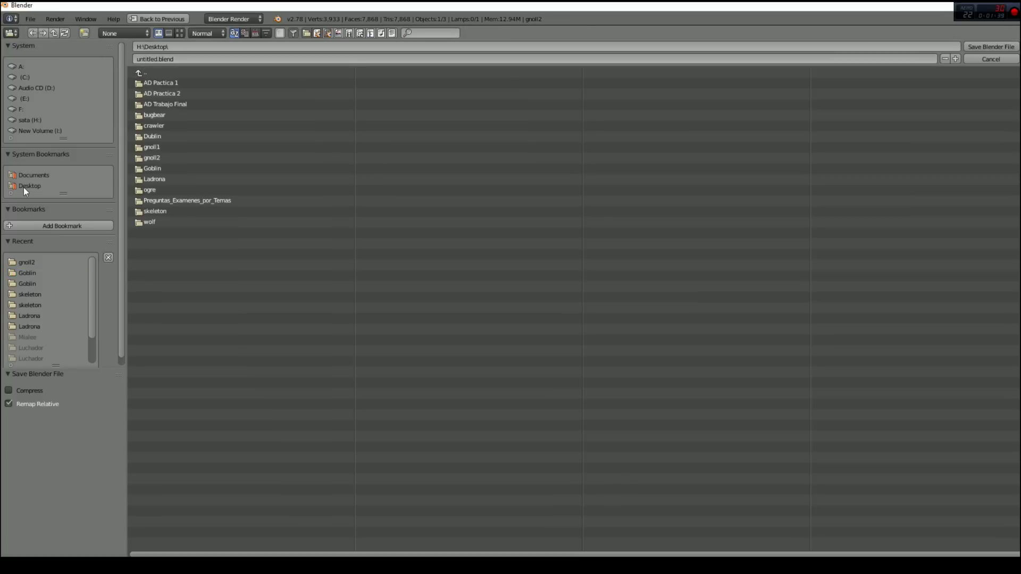
left_click(161, 158)
left_click(191, 56)
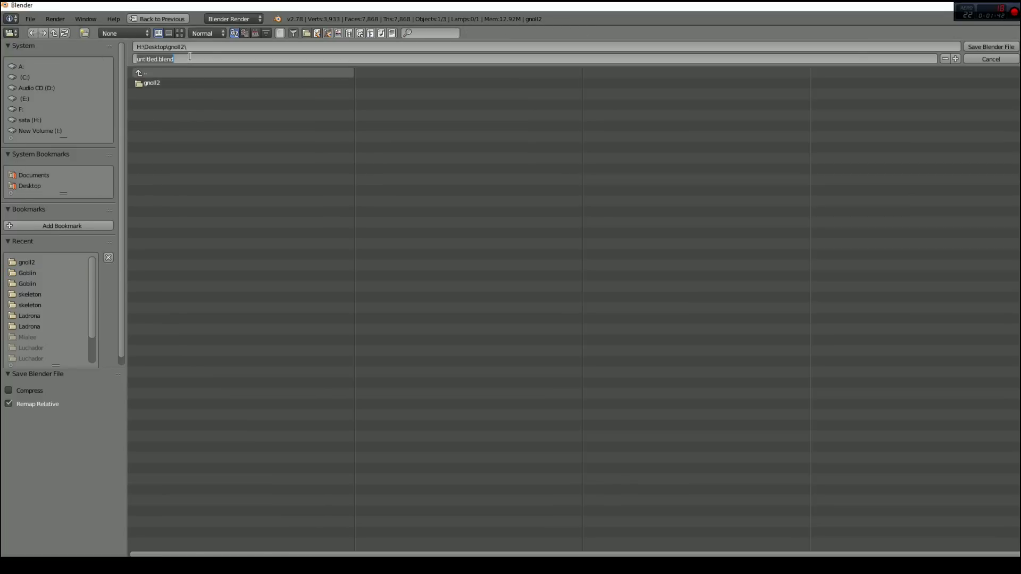
type("gnoll2")
key("Return")
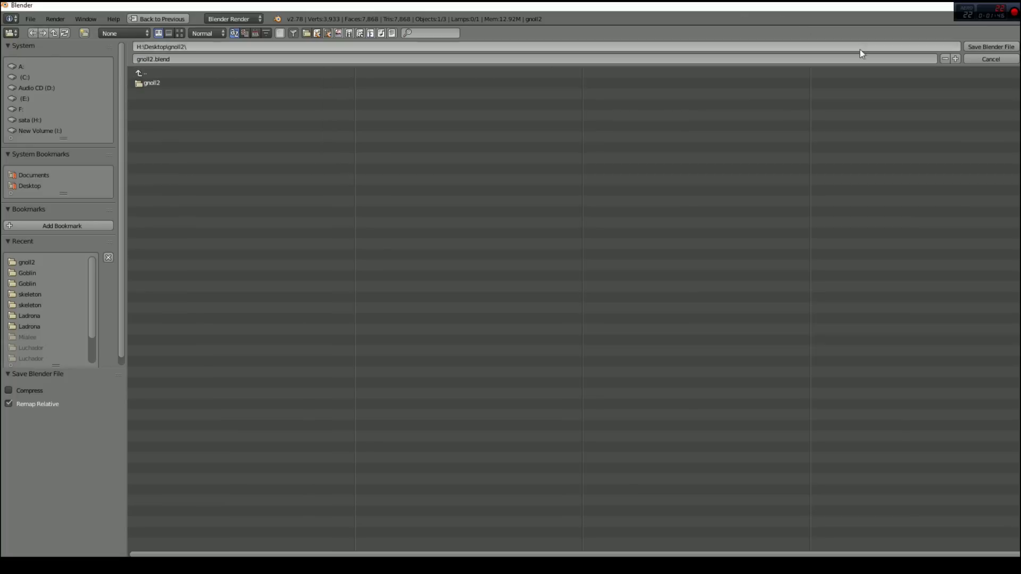
left_click(992, 47)
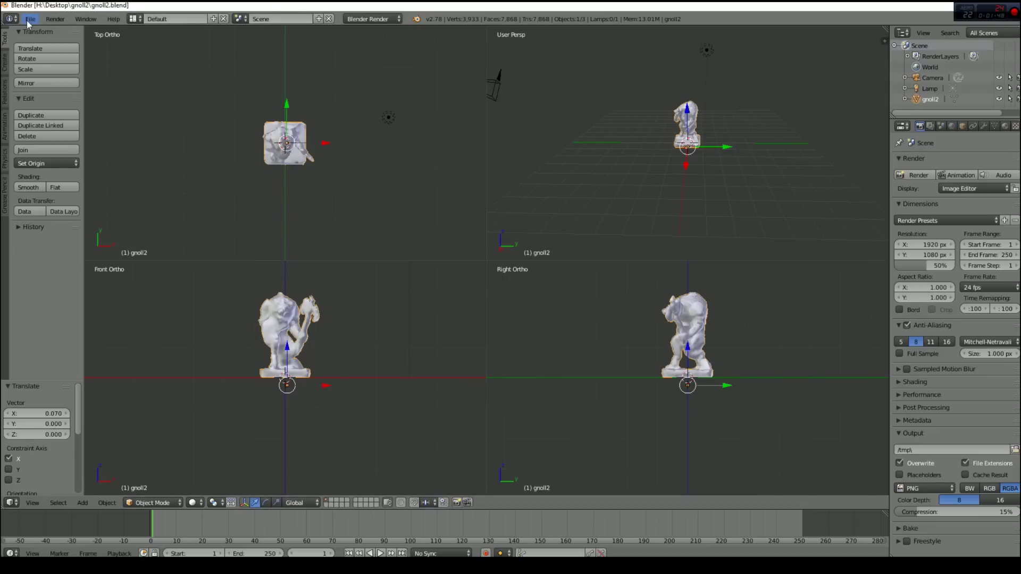
Export the model in Wavefront OBJ format as gnoll2b.obj to the Desktop's gnoll2 folder.
left_click(29, 19)
mouse_move(67, 223)
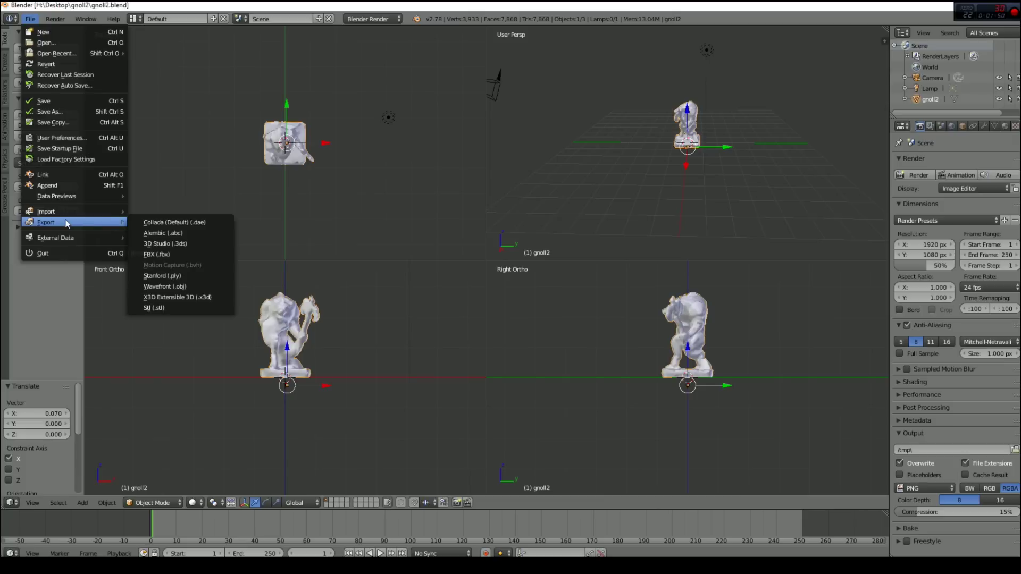
left_click(174, 289)
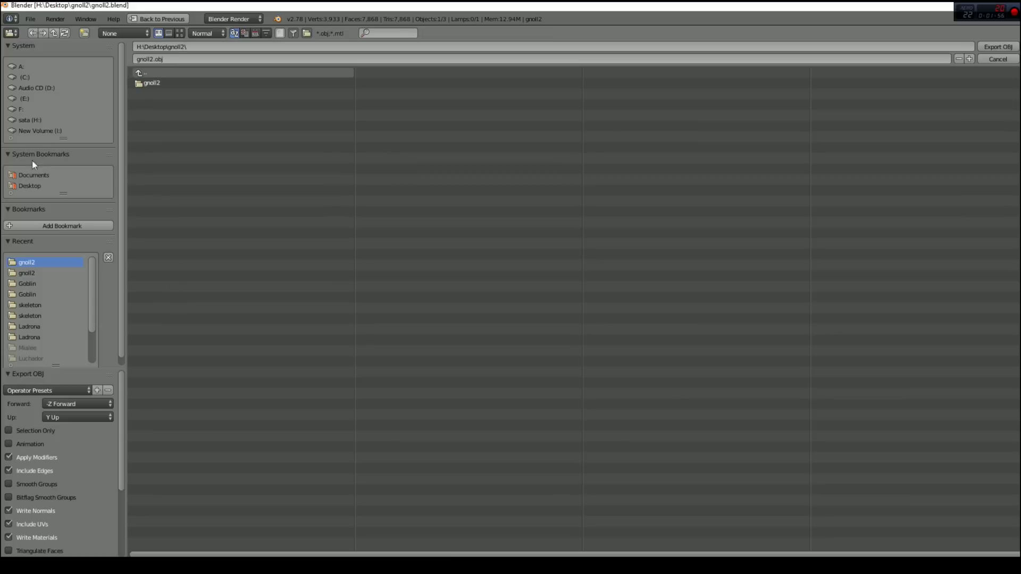
left_click(172, 59)
left_click(992, 46)
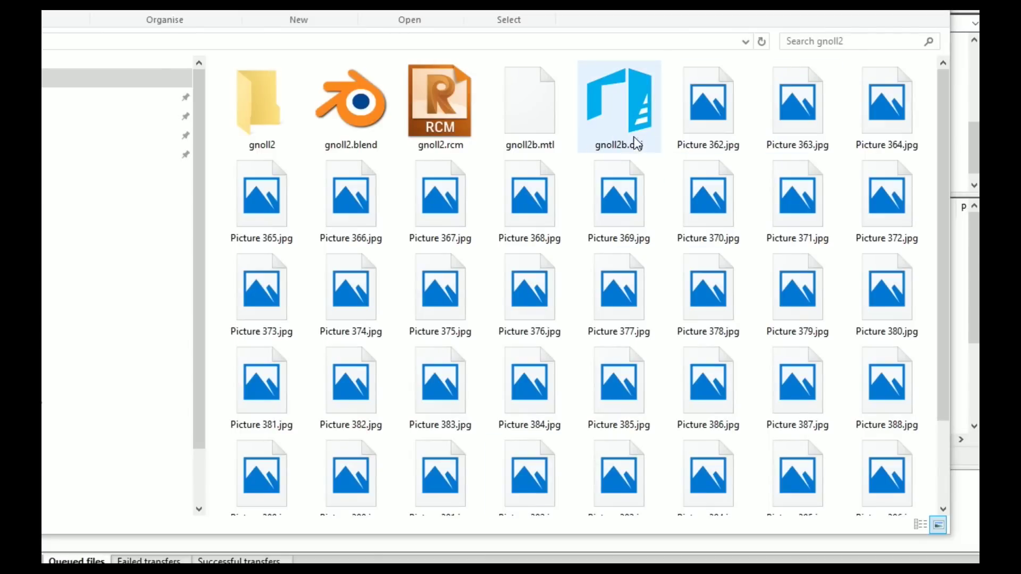
In File Explorer, rename gnoll2b.obj to gnoll2b.txt and accept the extension change.
left_click(635, 149)
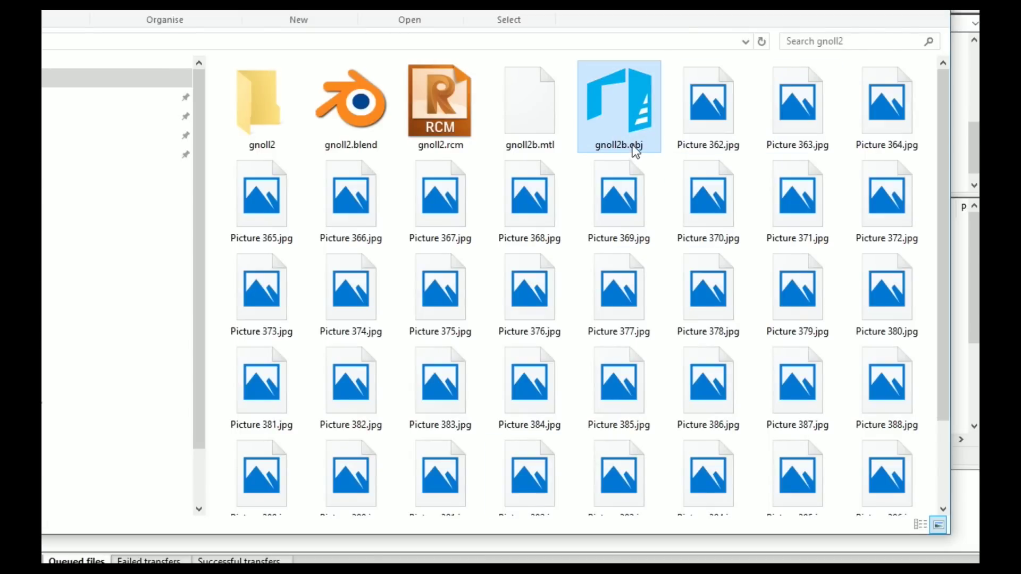
left_click(644, 145)
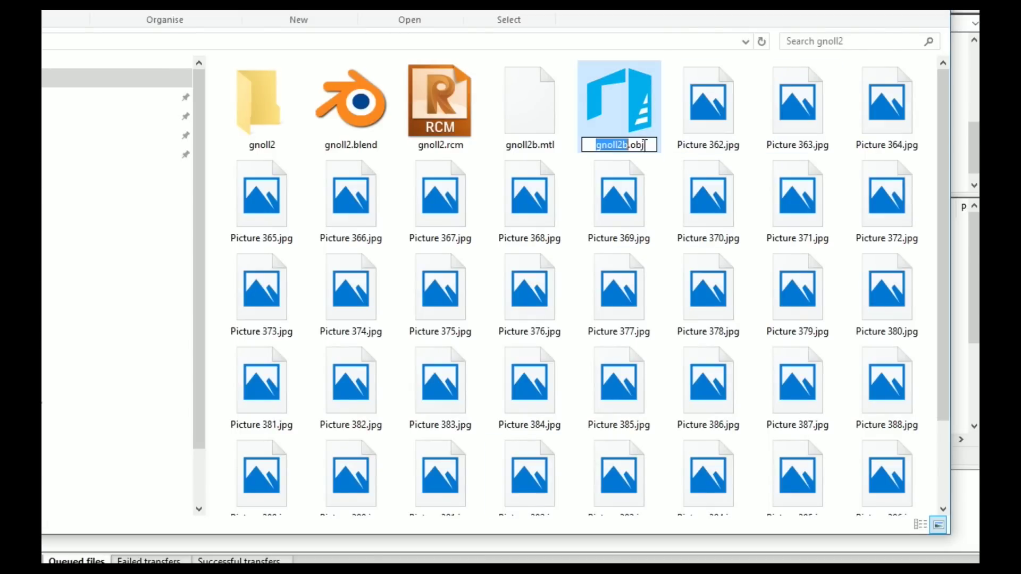
key("BackSpace")
key("BackSpace")
key("BackSpace")
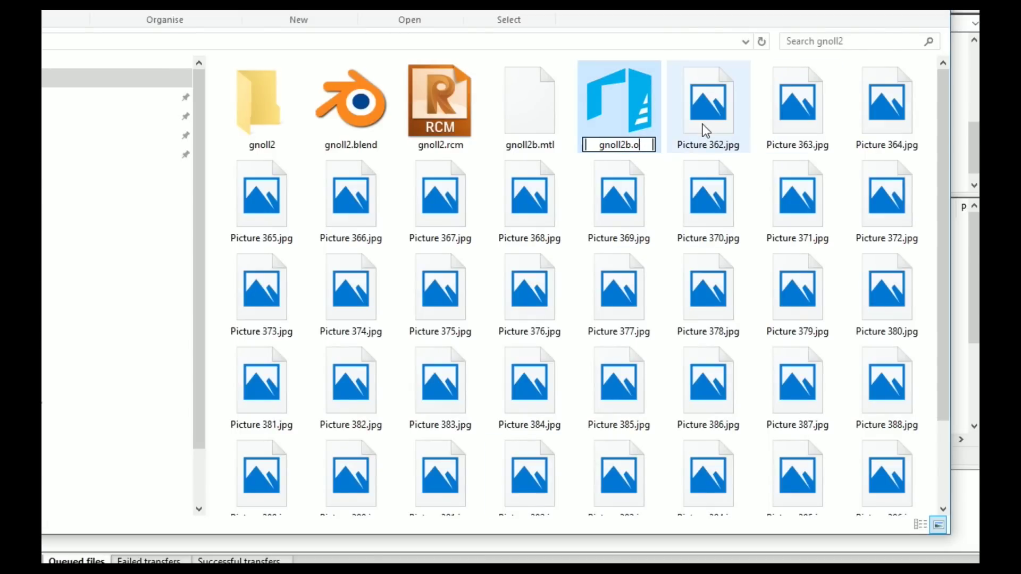
type("txt")
key("Return")
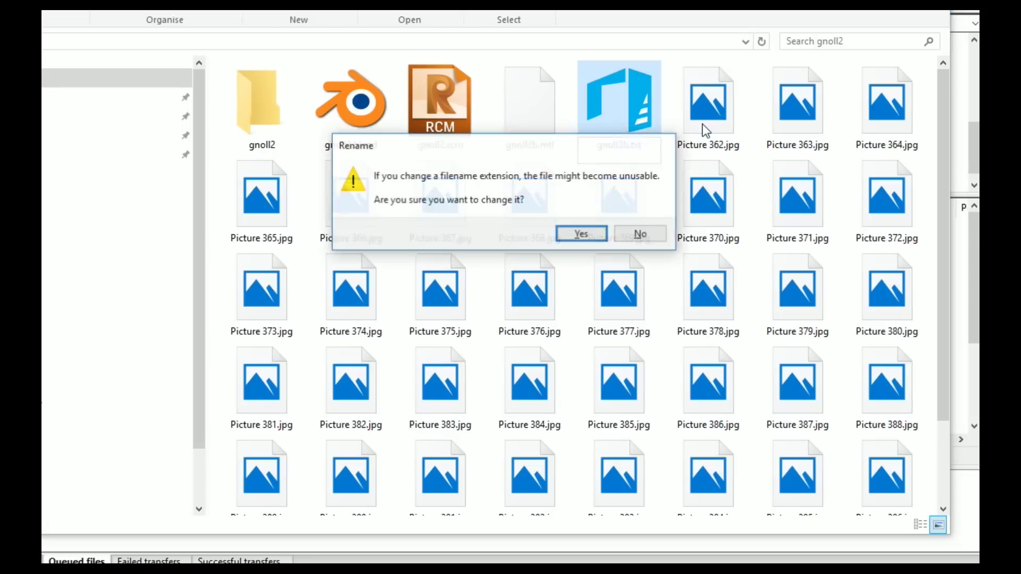
left_click(563, 237)
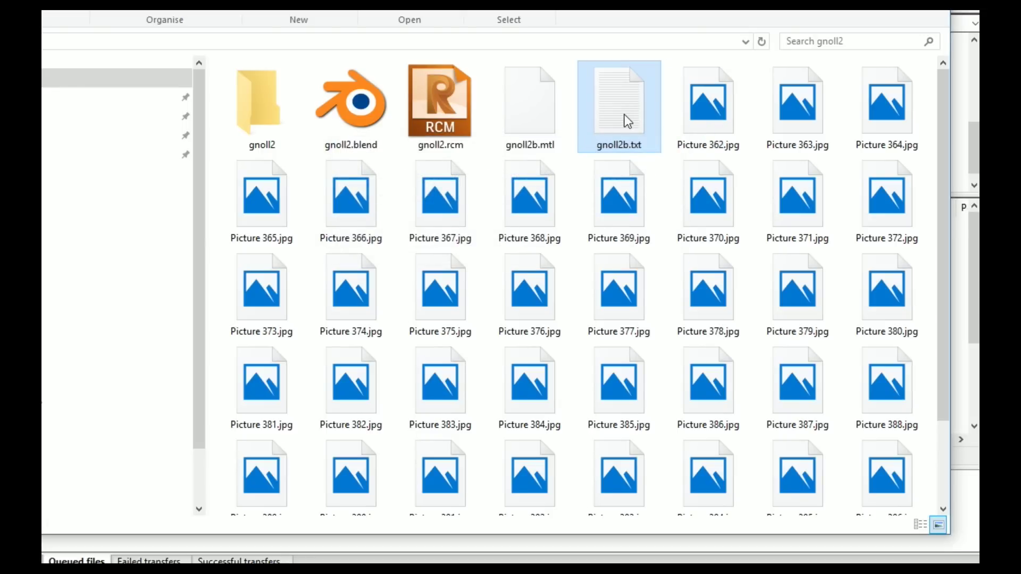
Open gnoll2b.txt in Notepad to examine the exported OBJ data, and close it.
double_click(624, 113)
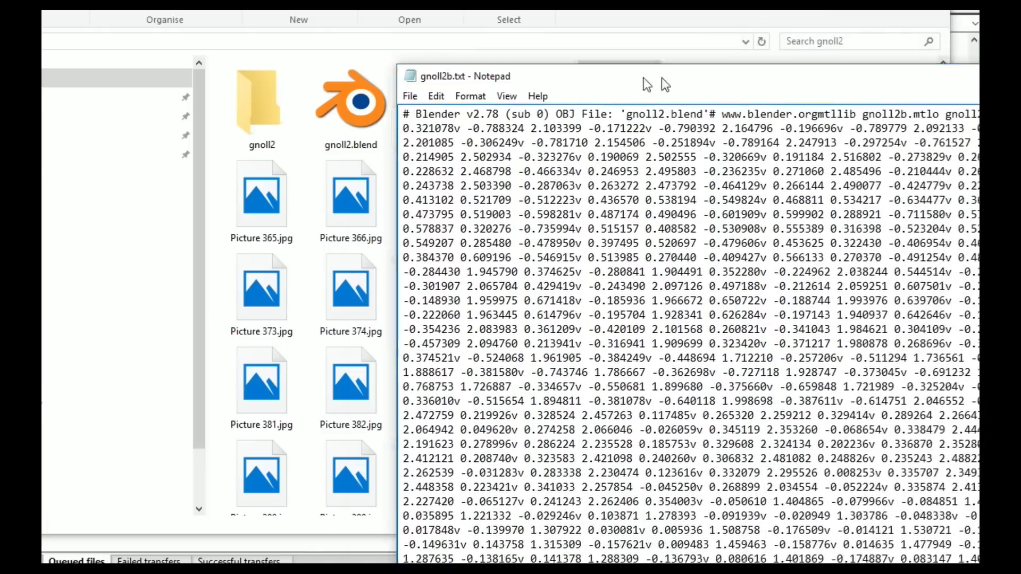
left_click_drag(661, 78, 436, 81)
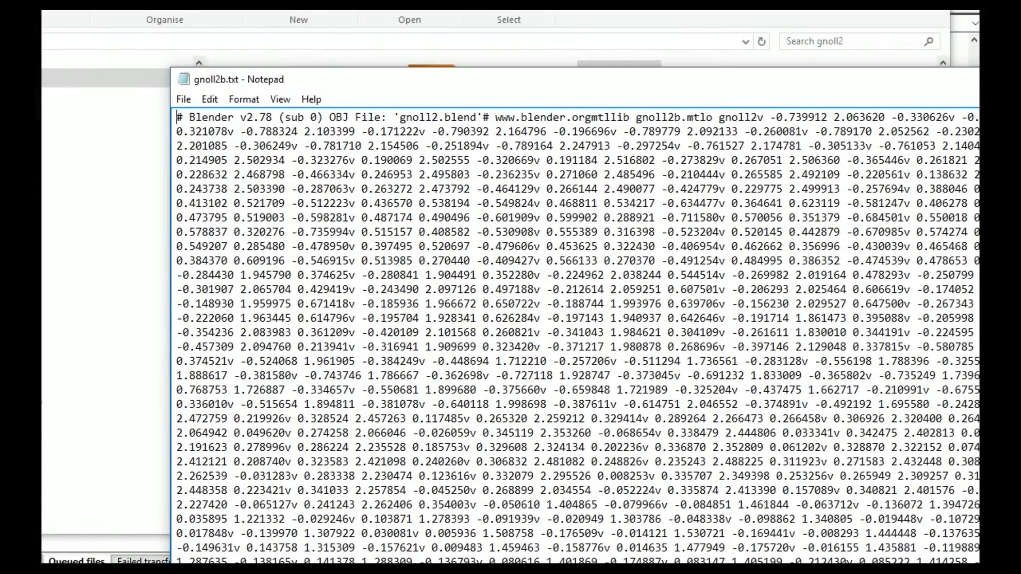
key("alt+F4")
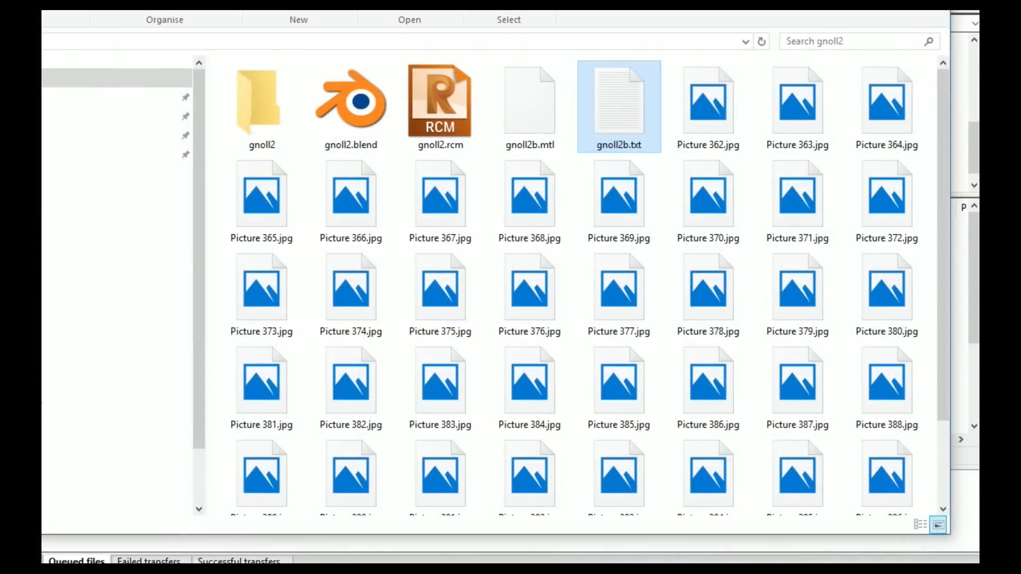
Upload gnoll2b.txt to the FTP server's /public/tts/dd/boardgame folder.
left_click_drag(649, 0, 195, 38)
left_click_drag(166, 209, 677, 310)
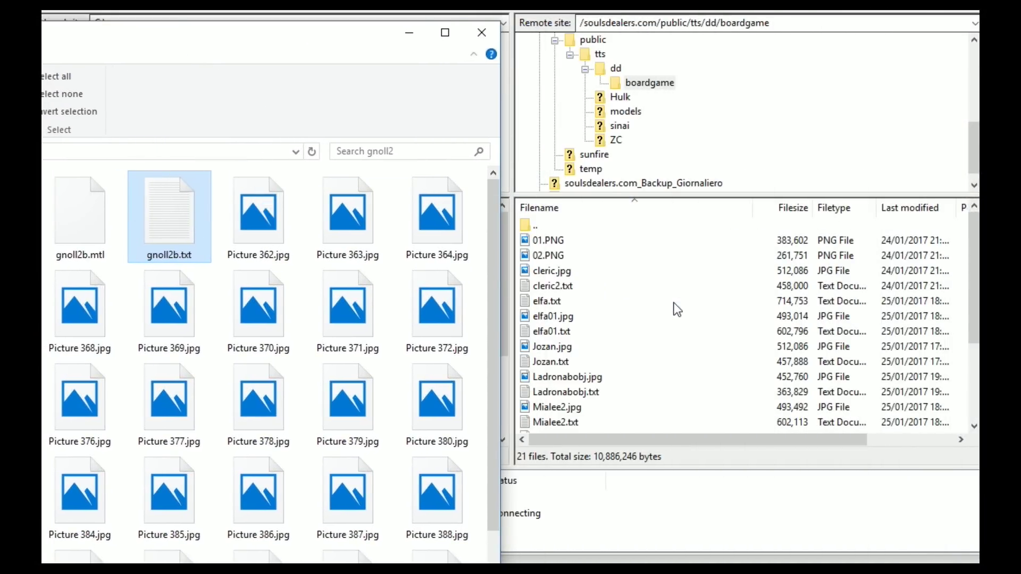
Duplicate gnoll201.jpg in the inner gnoll2 folder as gnoll2b.jpg, and upload the copy to the server's boardgame folder.
left_click_drag(329, 37, 870, 10)
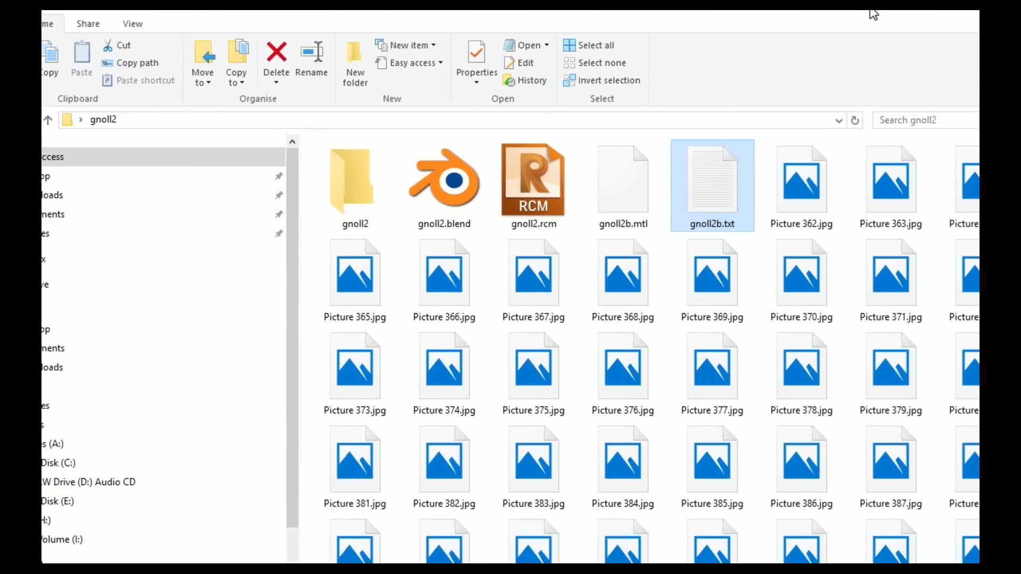
double_click(369, 205)
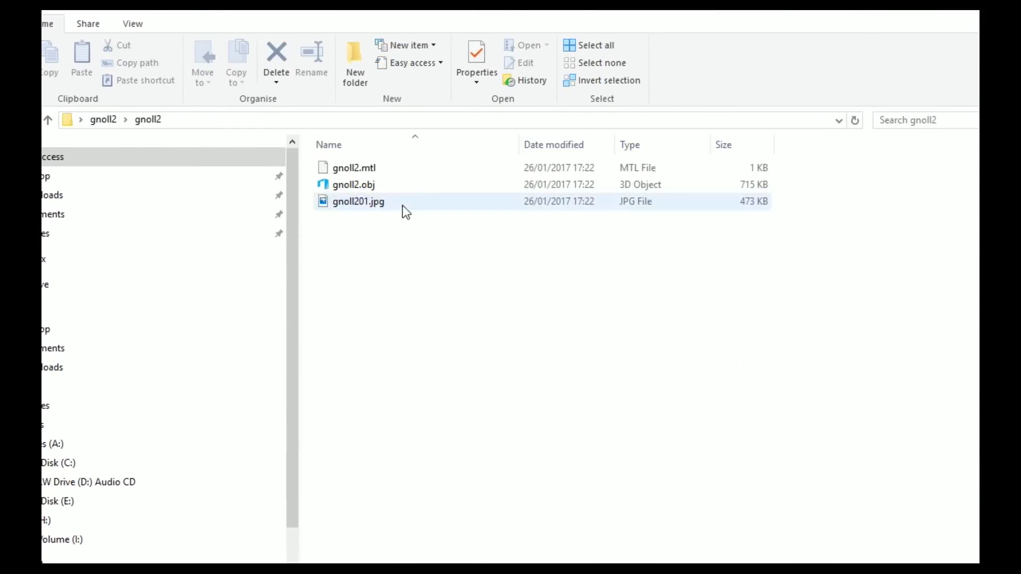
left_click(355, 205)
right_click_drag(359, 209, 366, 258)
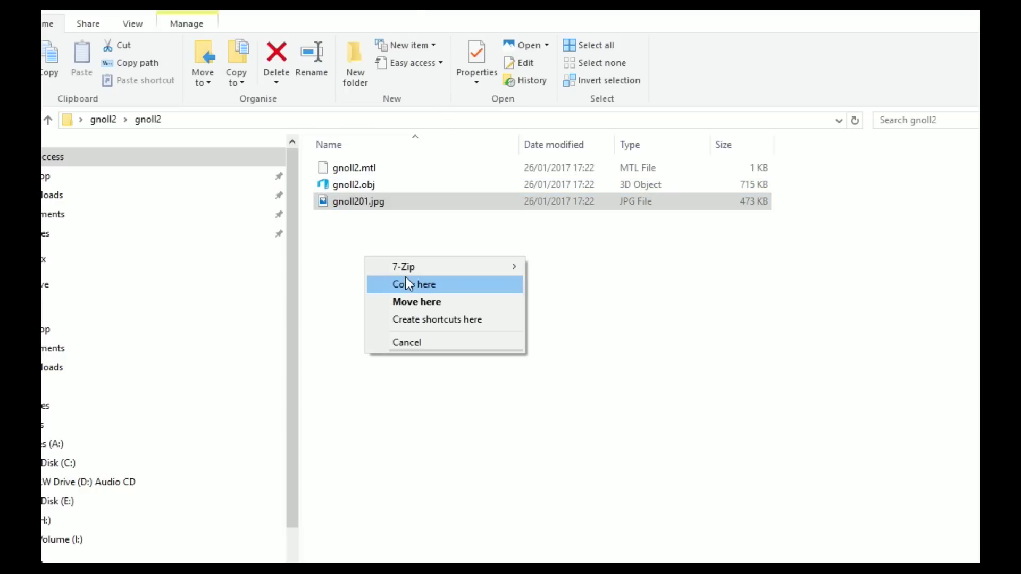
left_click(418, 284)
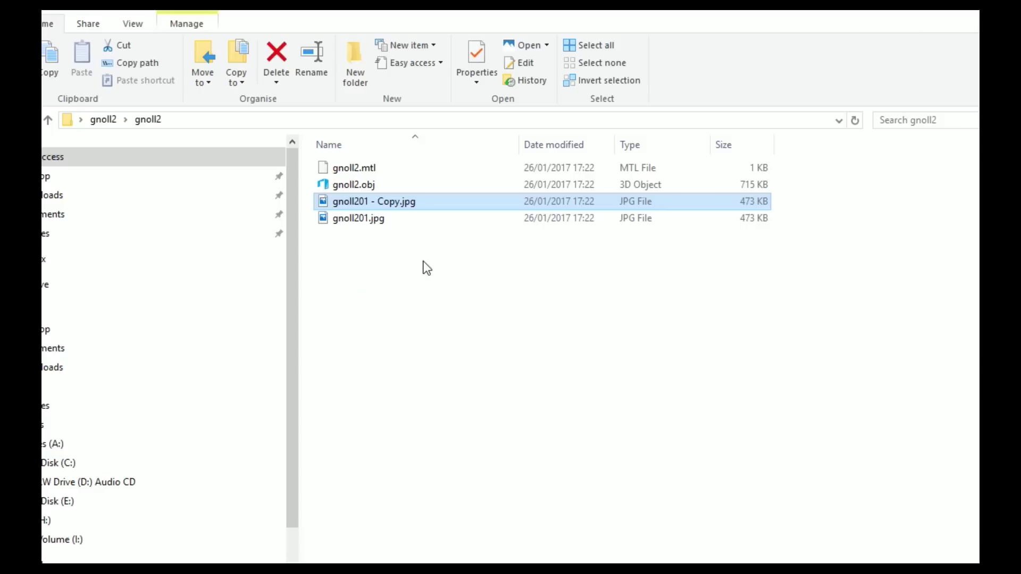
key("F2")
type("gno")
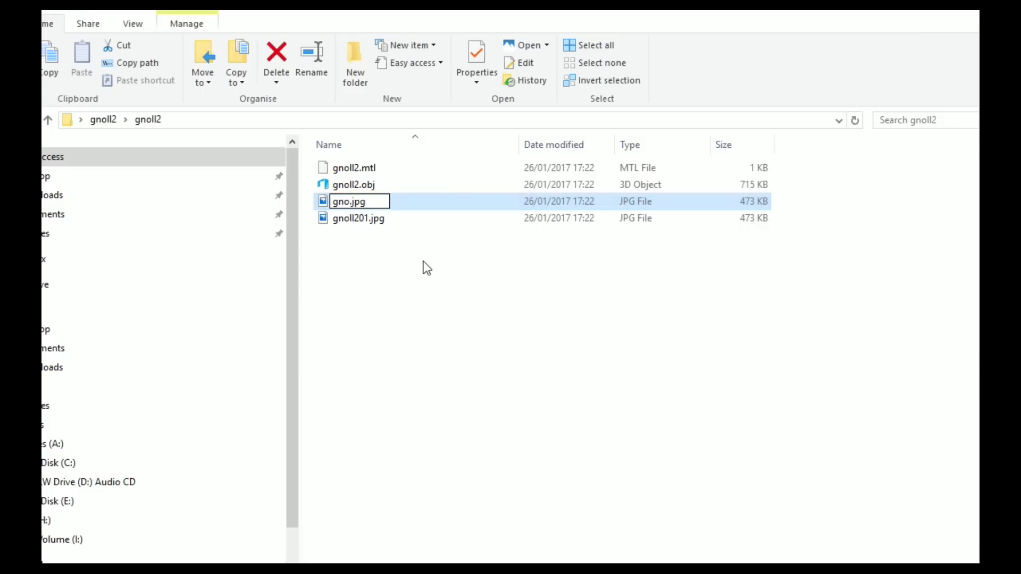
type("ll2")
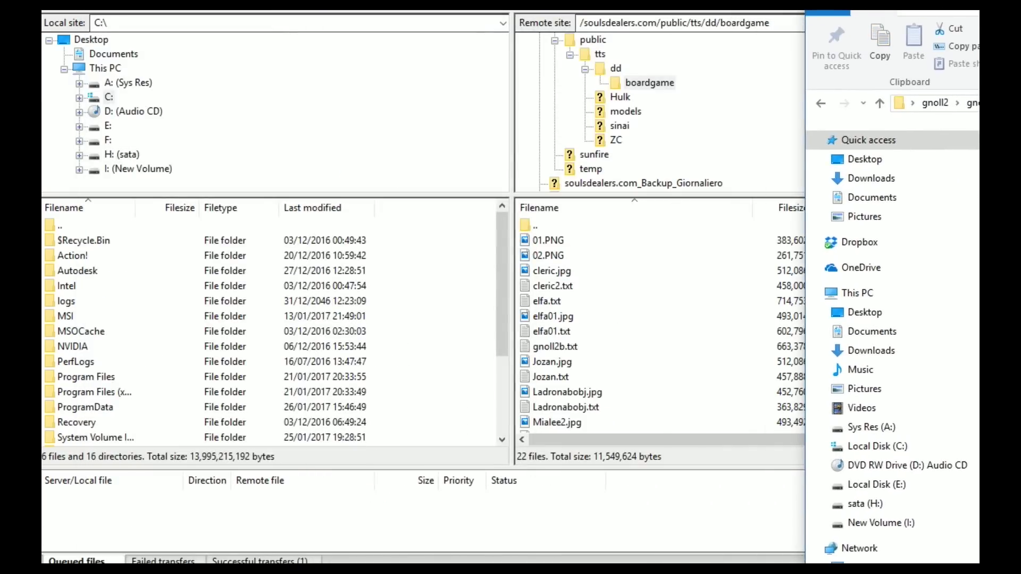
left_click_drag(975, 340, 707, 365)
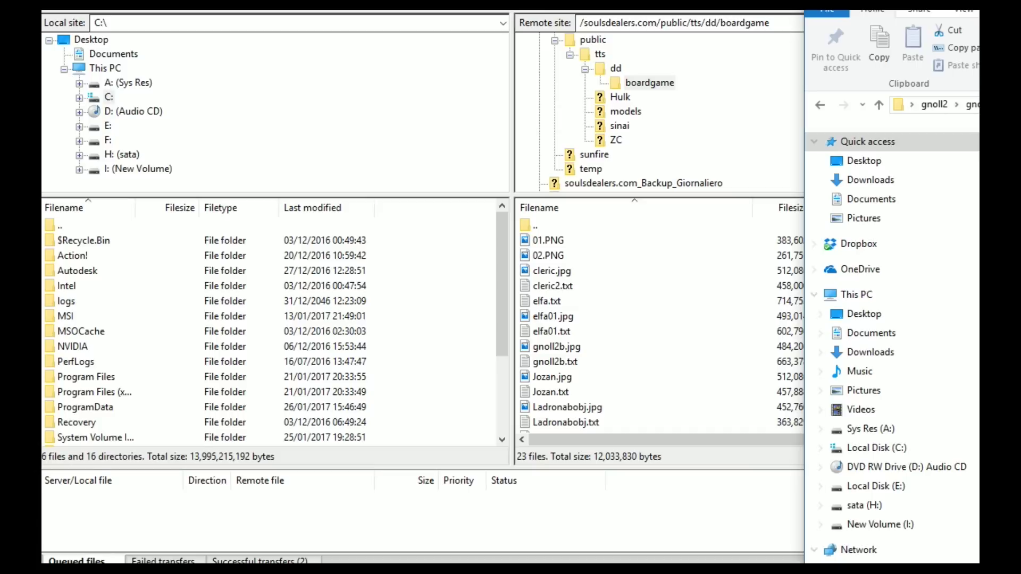
Switch to Tabletop Simulator, activate the Grab tool, and open the Custom objects in the Chest.
left_click(541, 568)
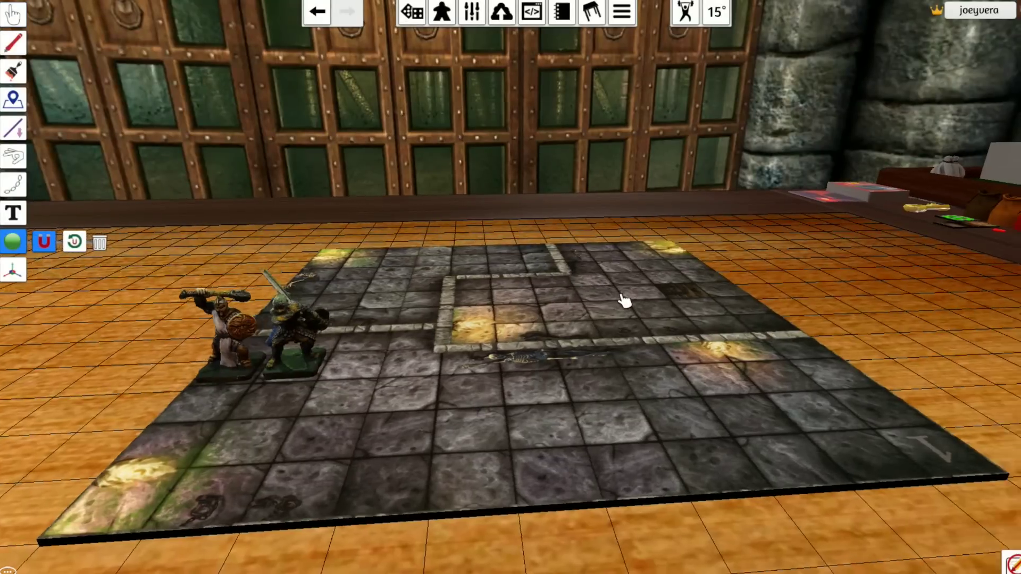
right_click_drag(625, 300, 562, 233)
left_click(13, 14)
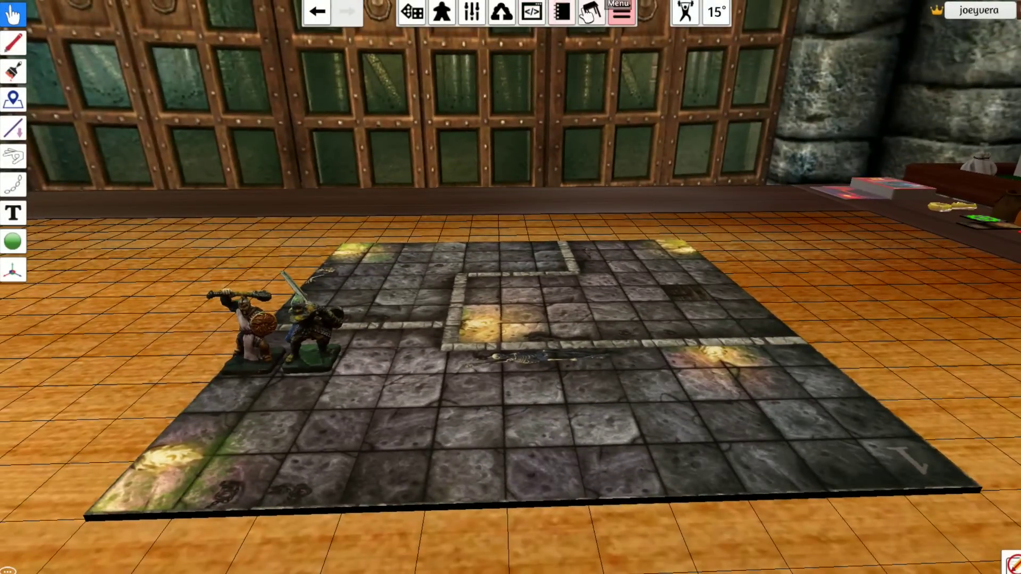
mouse_move(441, 15)
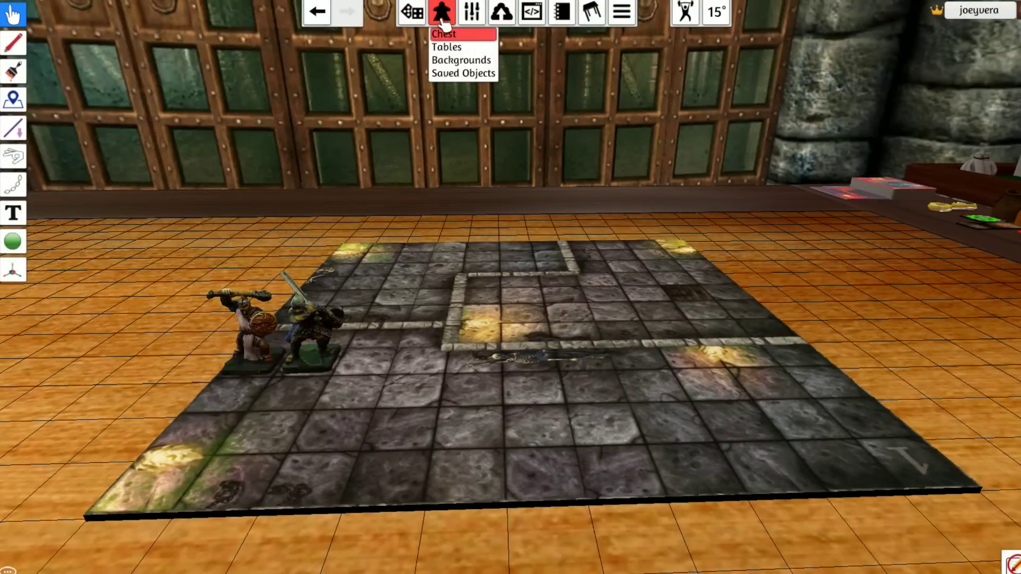
left_click(449, 34)
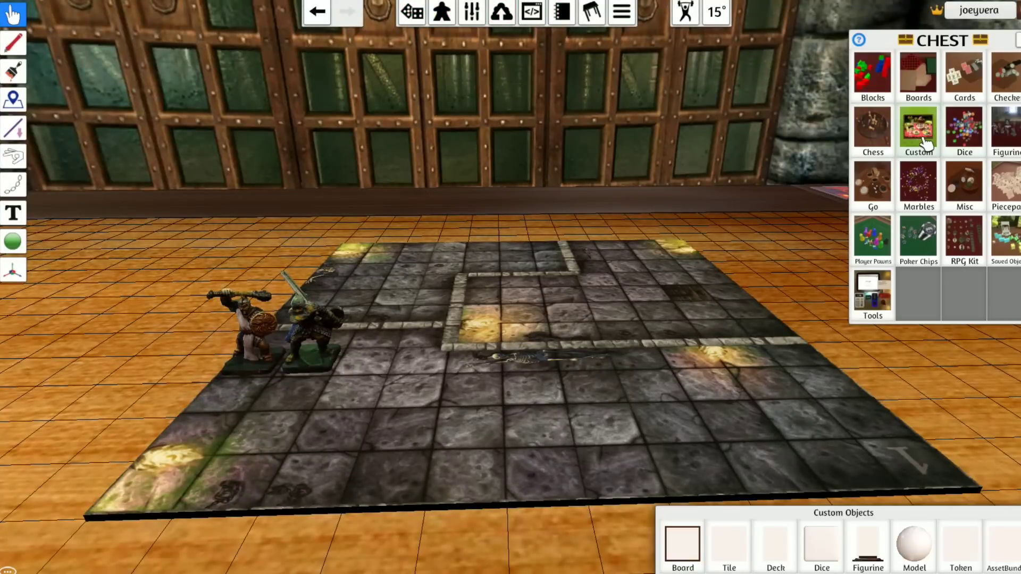
Add a custom Model from the Custom Objects and set its Model/Mesh URL to gnoll2b.txt in the server's boardgame folder.
left_click(963, 130)
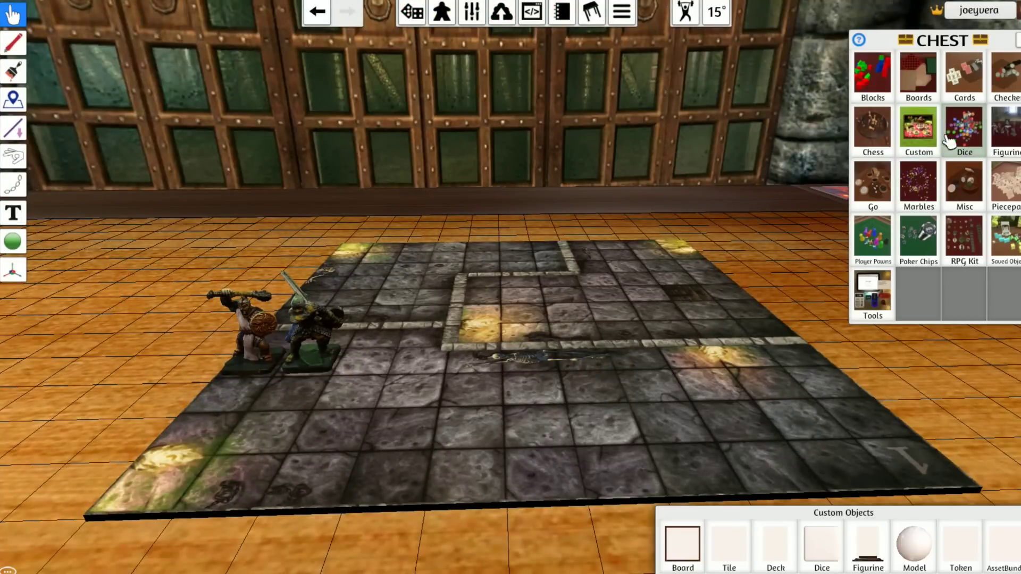
left_click(921, 142)
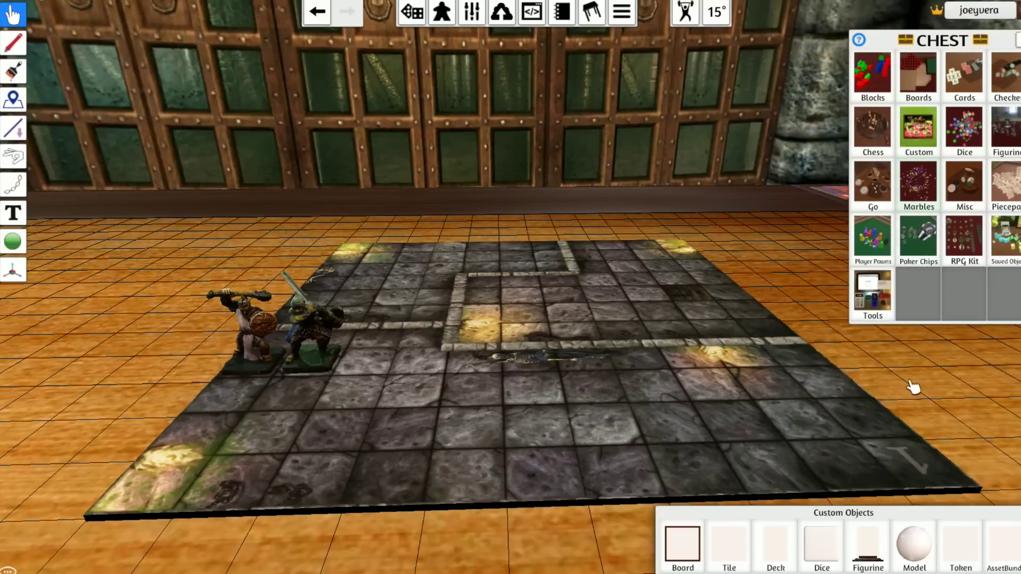
left_click(914, 550)
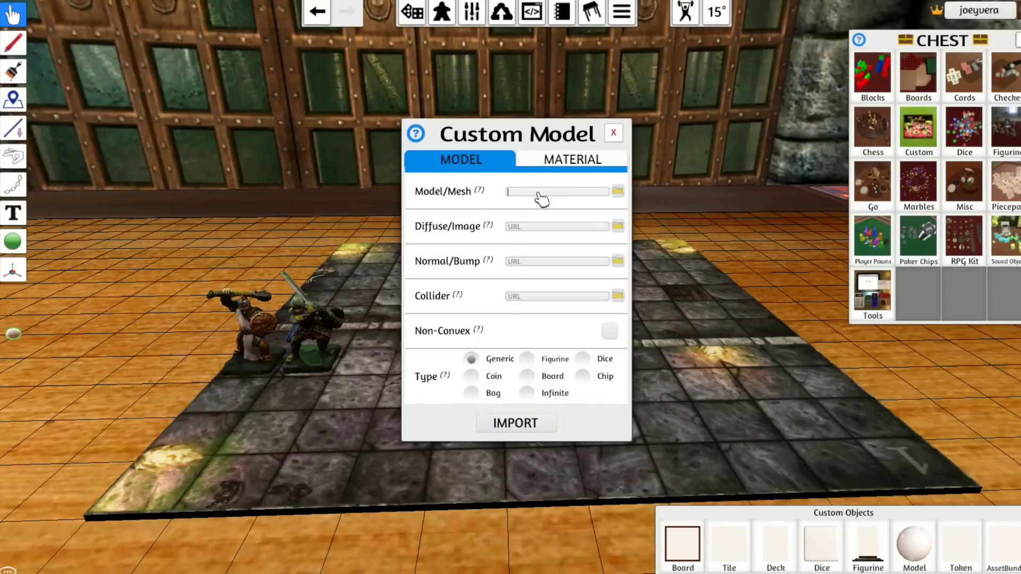
key("ctrl+v")
type("gnoll2b.txt")
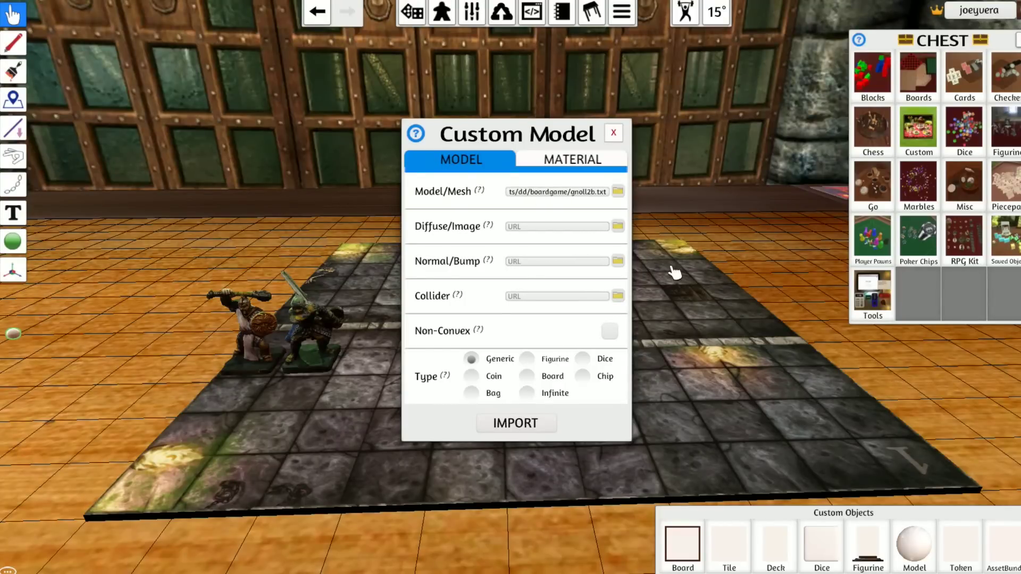
Set the Diffuse/Image URL to gnoll2.jpb in the boardgame folder and the model type to Figurine.
left_click(537, 226)
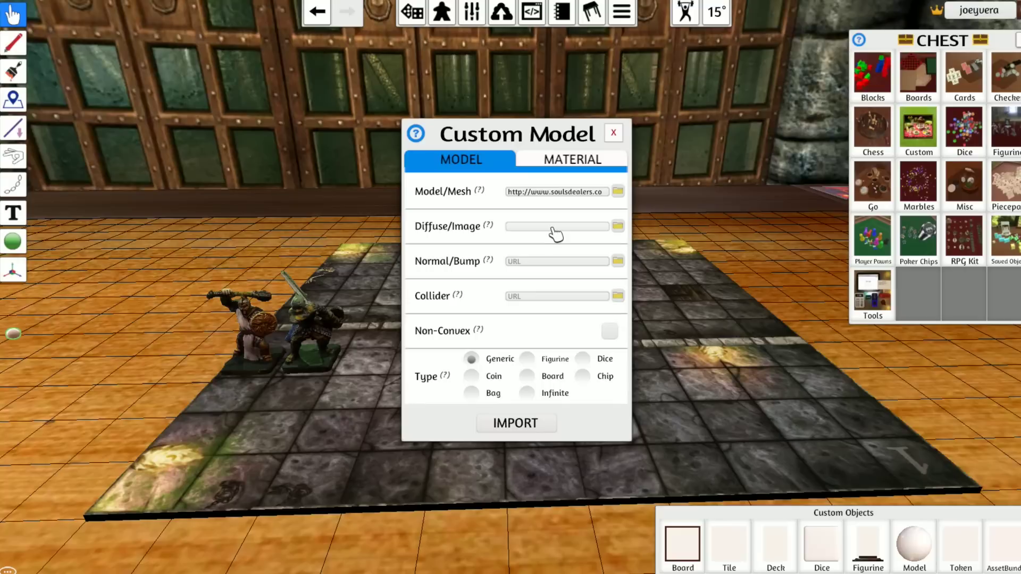
key("ctrl+v")
type("gnoll2.jpb")
left_click(527, 358)
Set the custom model's material to Cardboard and import it.
left_click(573, 158)
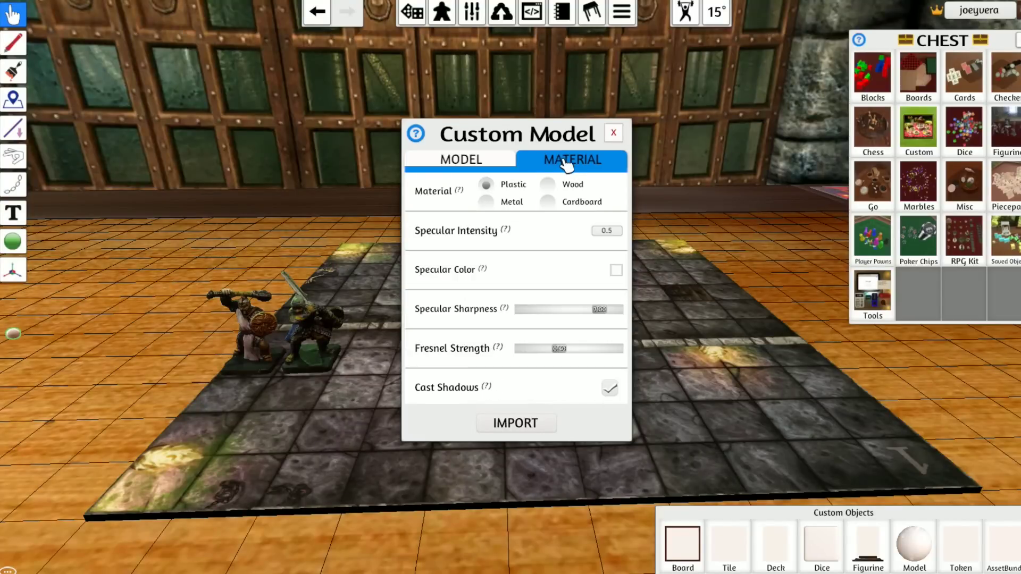
left_click(547, 203)
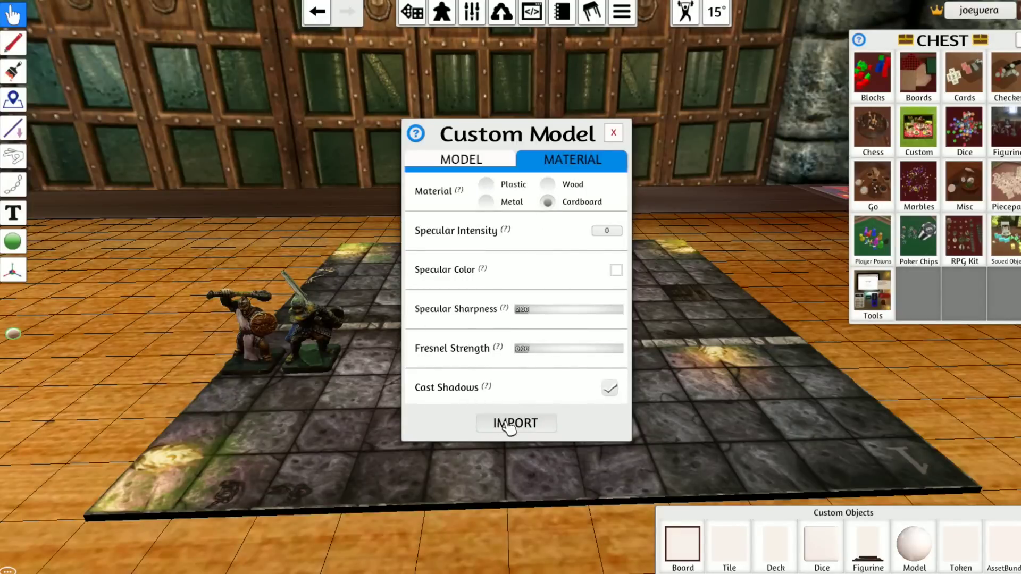
left_click(504, 423)
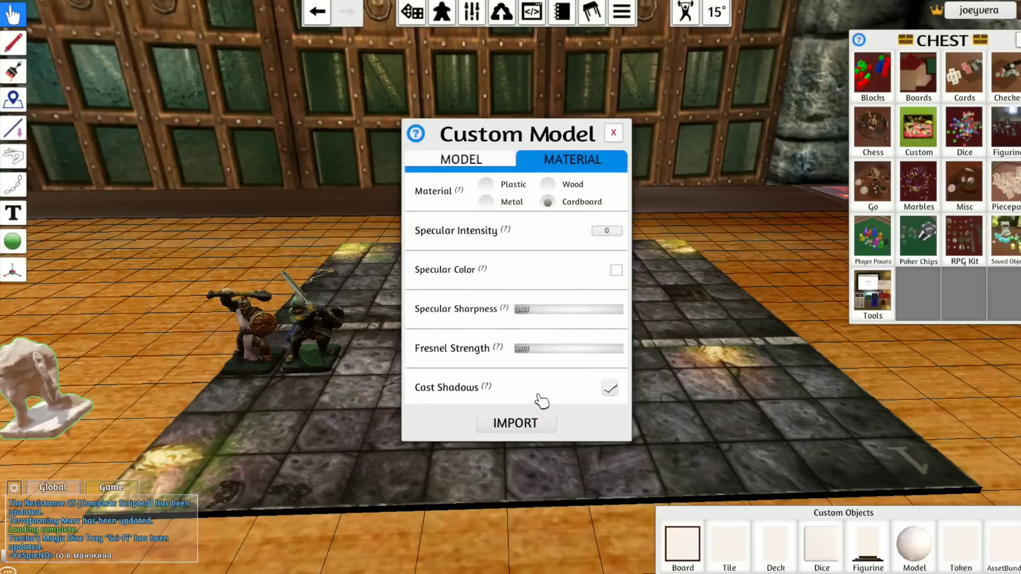
Correct the Diffuse/Image URL so that it ends in gnoll2b.jpg, and import the model again.
left_click(468, 160)
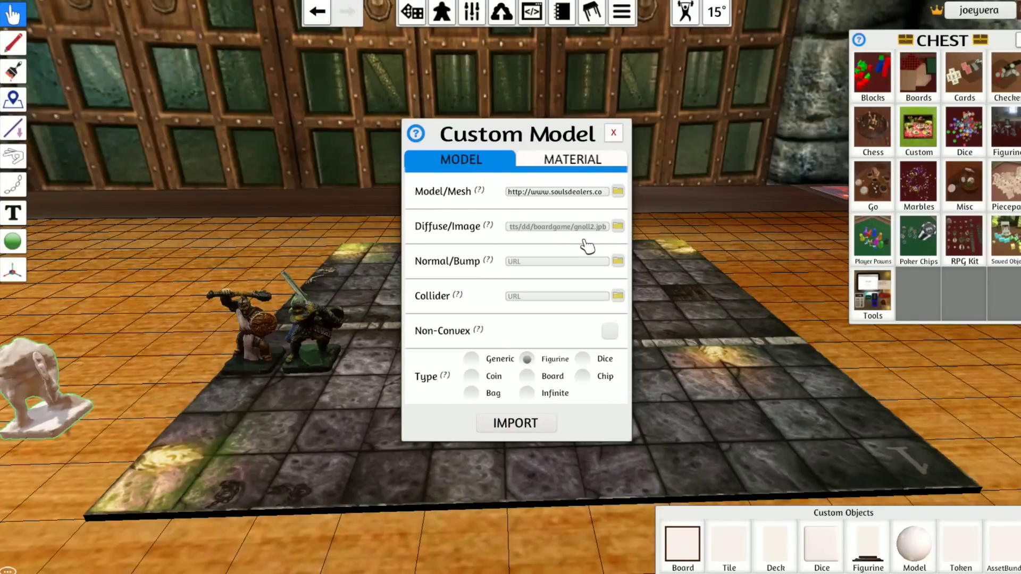
key("BackSpace")
left_click(528, 424)
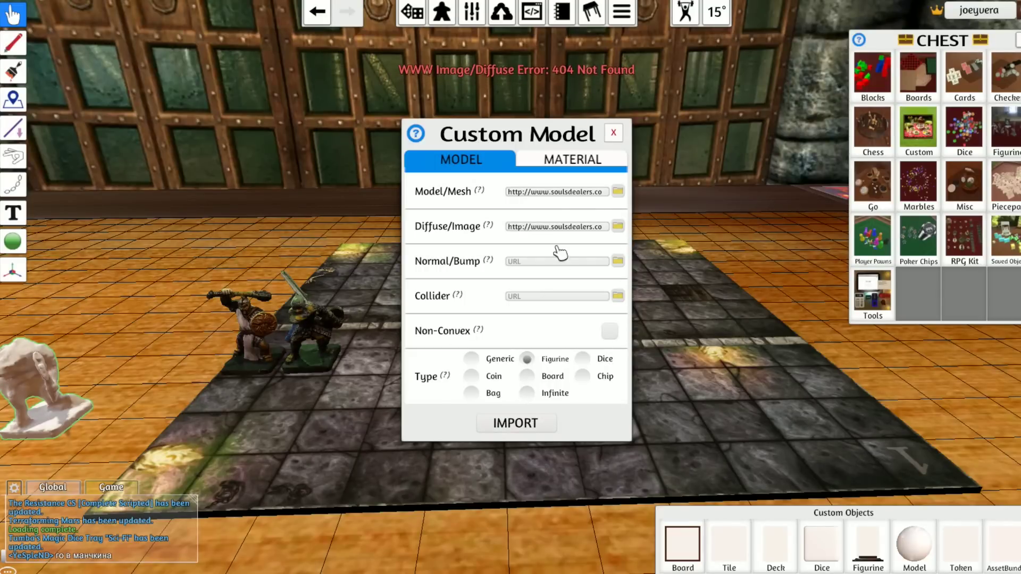
left_click(550, 228)
left_click(594, 228)
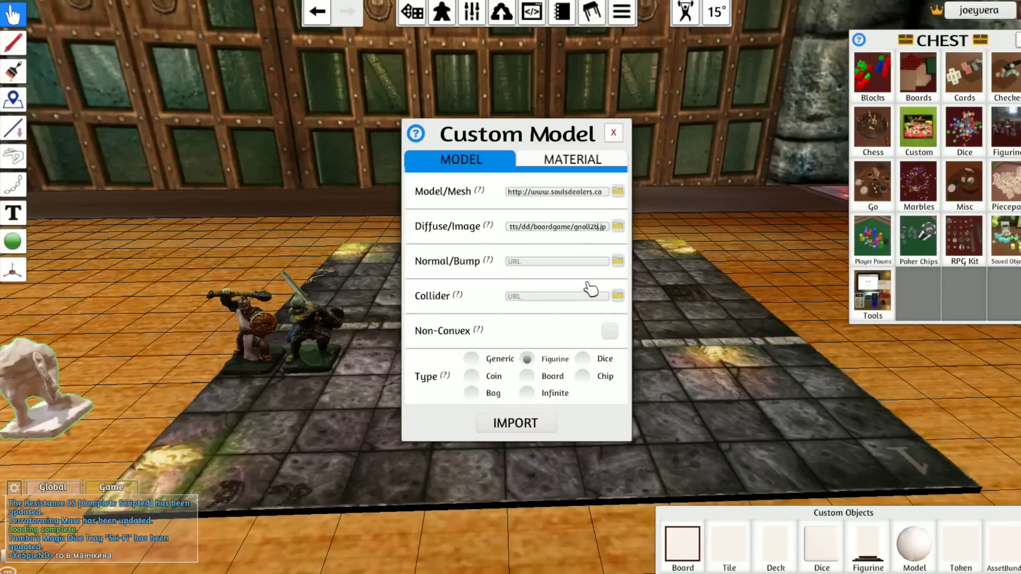
type("g")
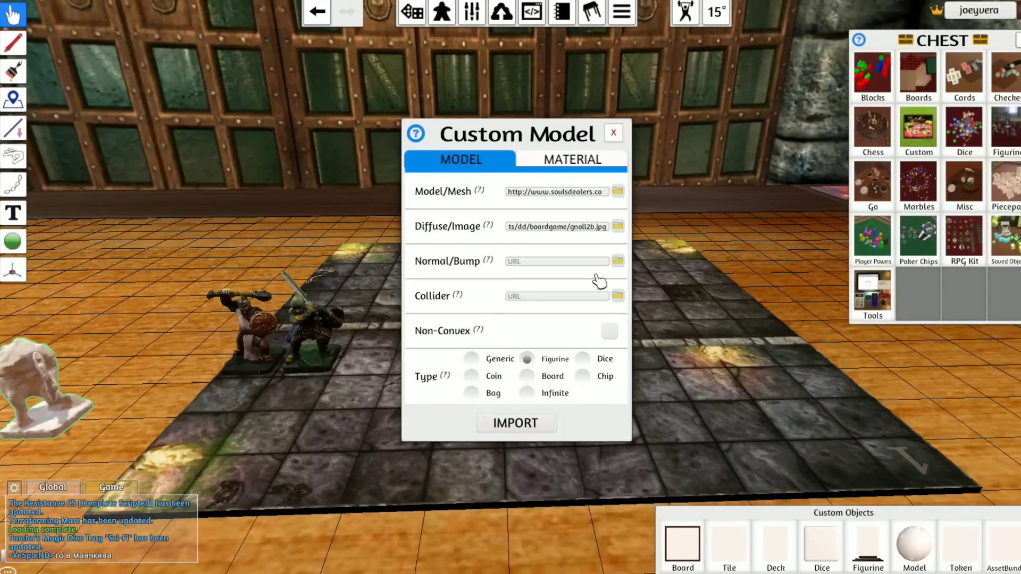
left_click(546, 420)
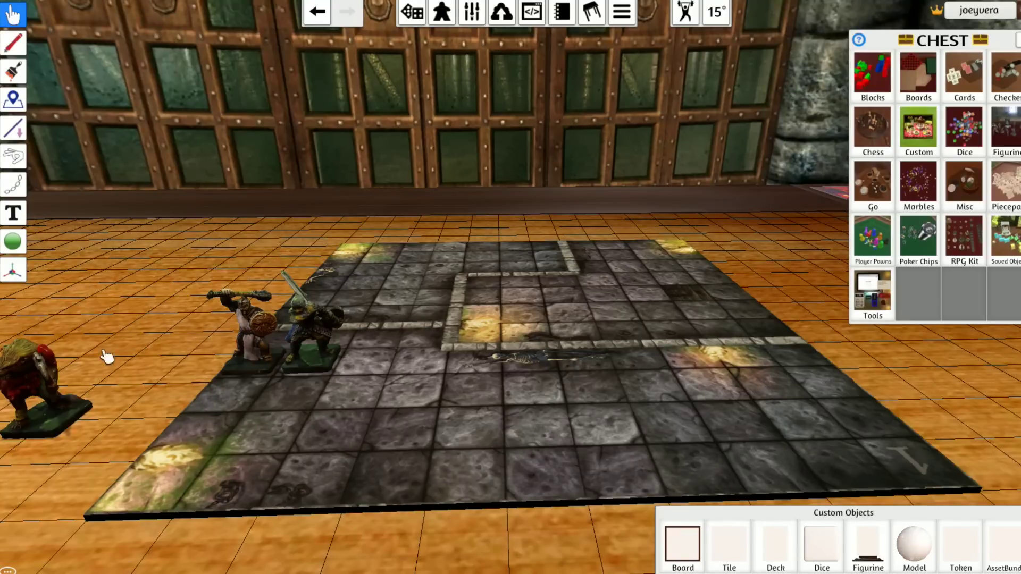
Move the gnoll figurine from the table onto the dungeon tile, directly beside the sword-wielding miniature.
left_click_drag(59, 380, 366, 344)
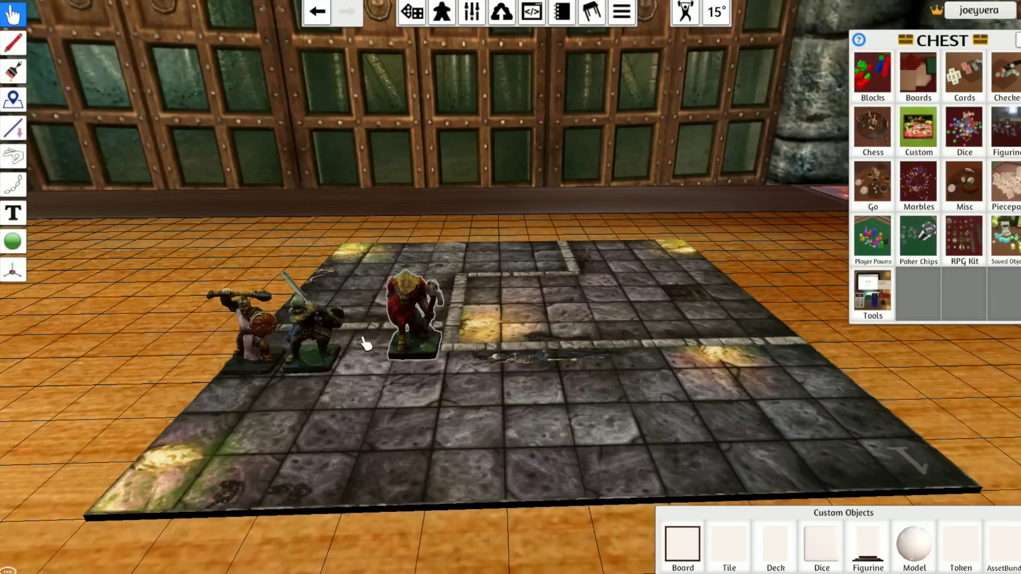
scroll(543, 410, "up", 3)
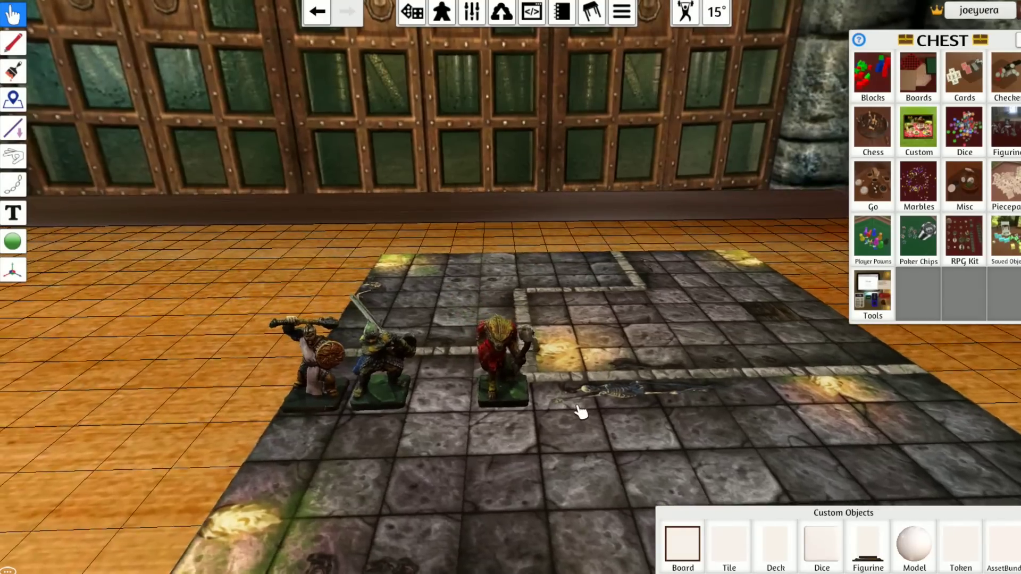
scroll(581, 412, "up", 3)
scroll(585, 388, "up", 3)
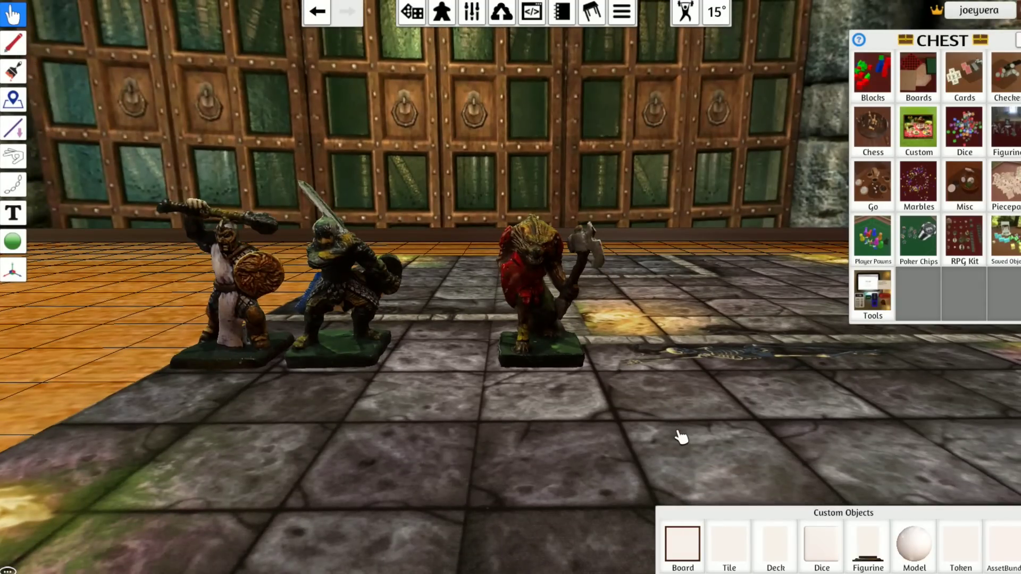
mouse_move(682, 437)
right_mouse_down()
mouse_move(680, 450)
mouse_move(686, 423)
right_mouse_up()
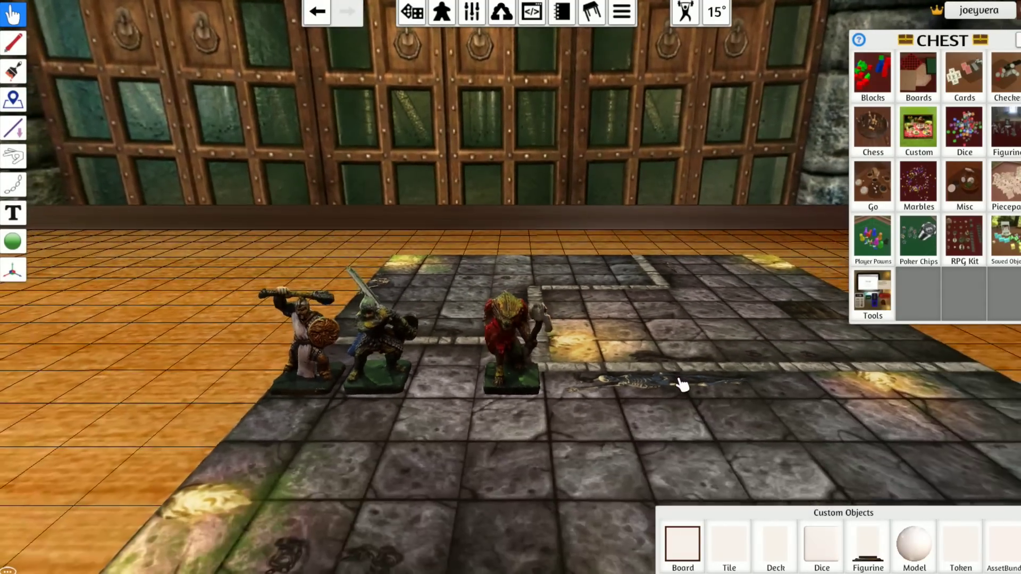
mouse_move(678, 380)
right_mouse_down()
mouse_move(683, 362)
mouse_move(701, 388)
mouse_move(683, 400)
mouse_move(682, 380)
right_mouse_up()
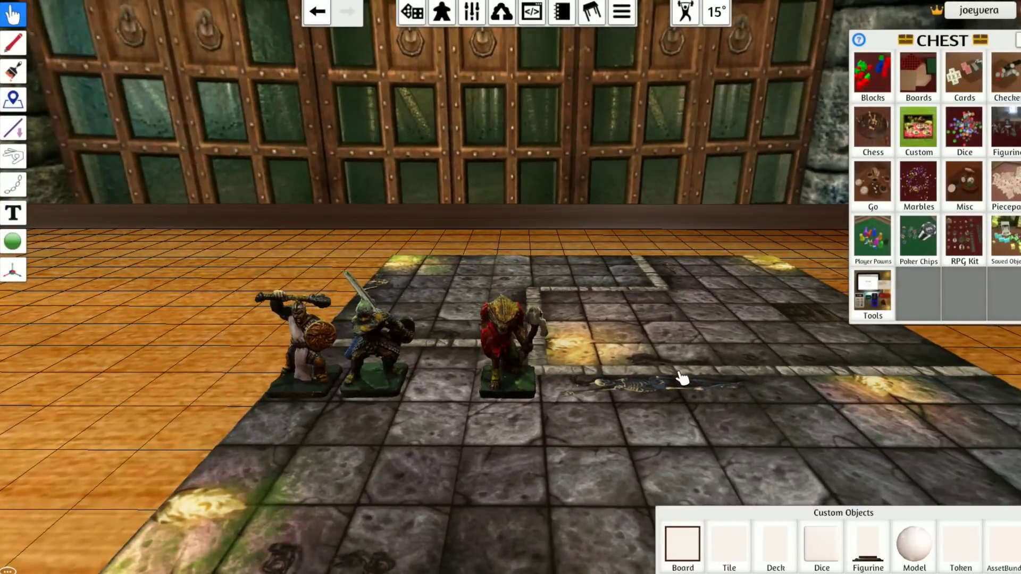
scroll(682, 378, "down", 1)
scroll(672, 408, "up", 2)
left_click_drag(553, 371, 502, 372)
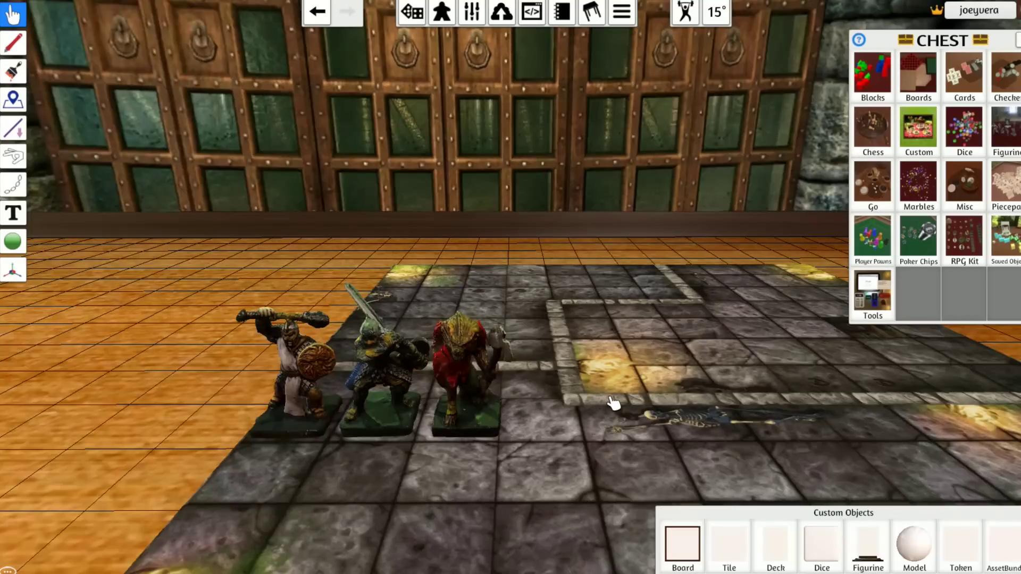
Name the gnoll figurine Gnoll and save it as an object in the DD Boardgame folder.
scroll(614, 403, "up", 2)
mouse_move(635, 407)
right_mouse_down()
mouse_move(645, 410)
mouse_move(622, 400)
mouse_move(631, 393)
mouse_move(633, 406)
mouse_move(649, 406)
right_mouse_up()
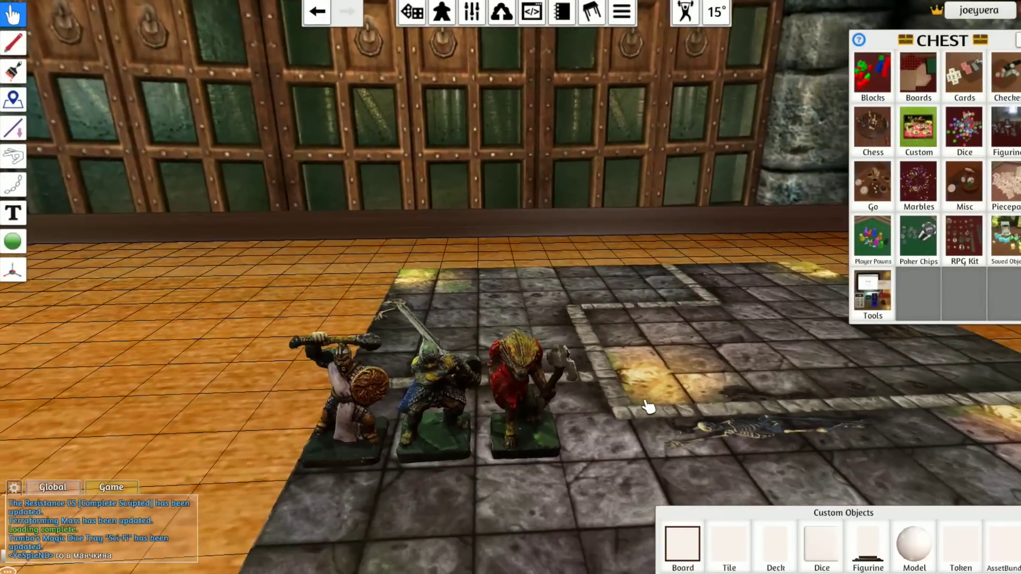
right_click(532, 368)
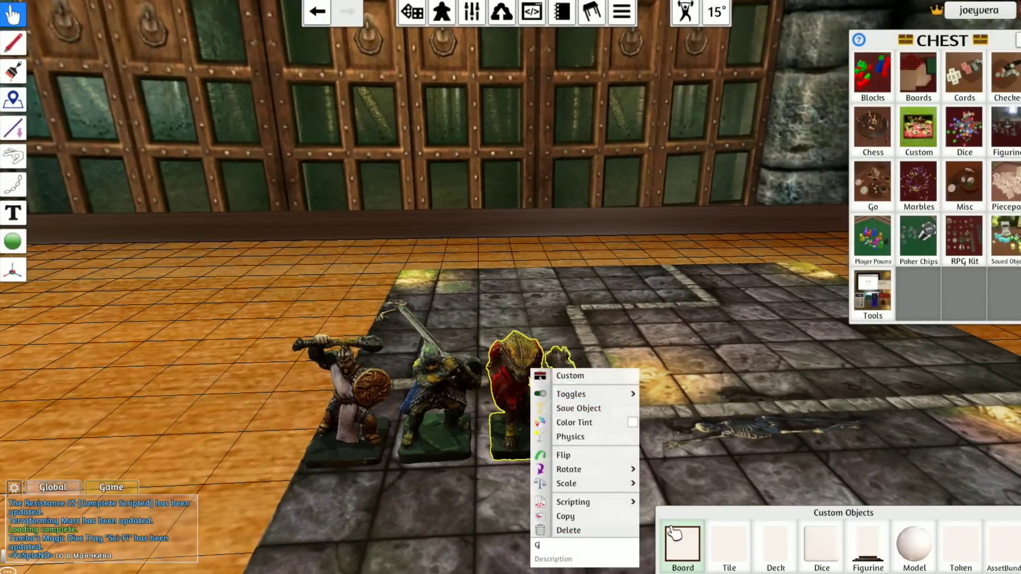
left_click(584, 410)
left_click(524, 270)
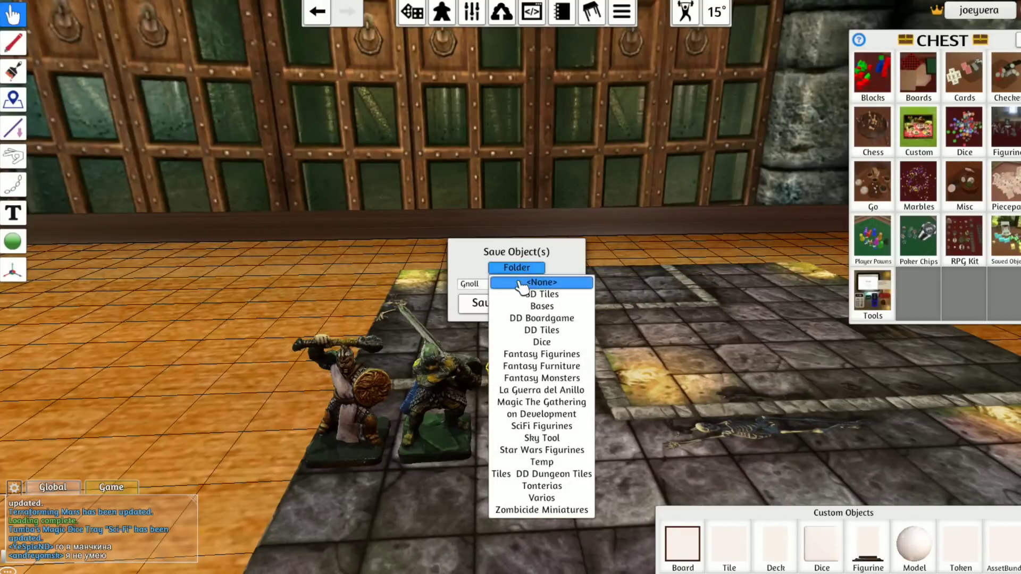
left_click(536, 320)
left_click(485, 305)
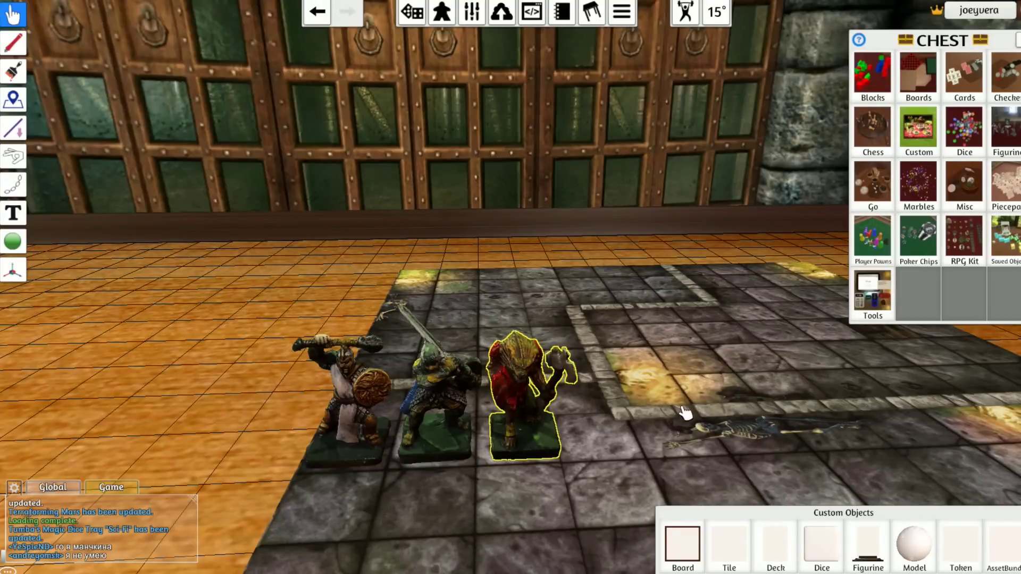
Stand the gnoll on the lit square inside the walled corner and place the sword-wielding miniature on the neighbouring square.
left_click_drag(514, 396, 616, 355)
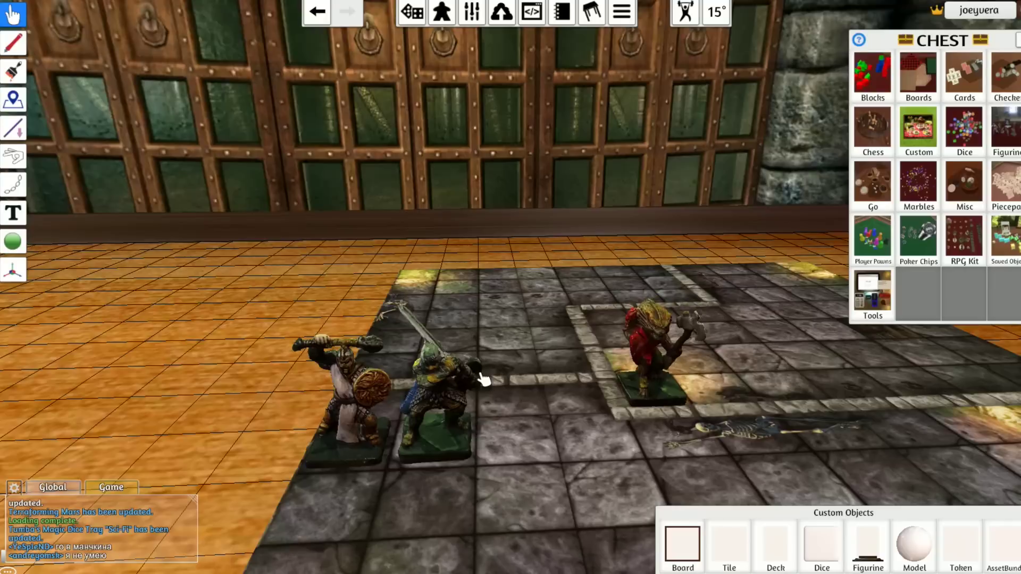
left_click_drag(458, 380, 744, 337)
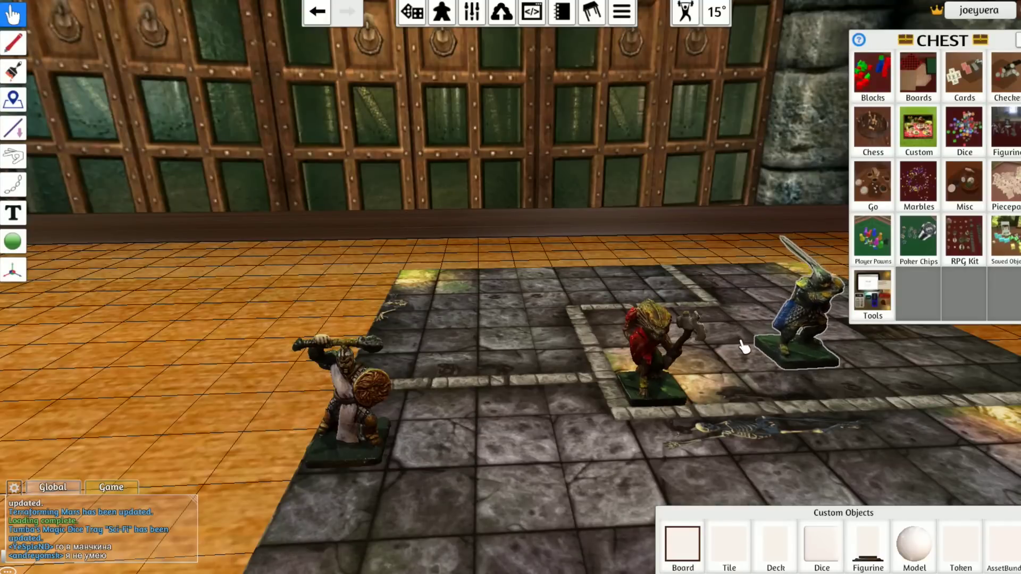
left_click_drag(737, 340, 686, 364)
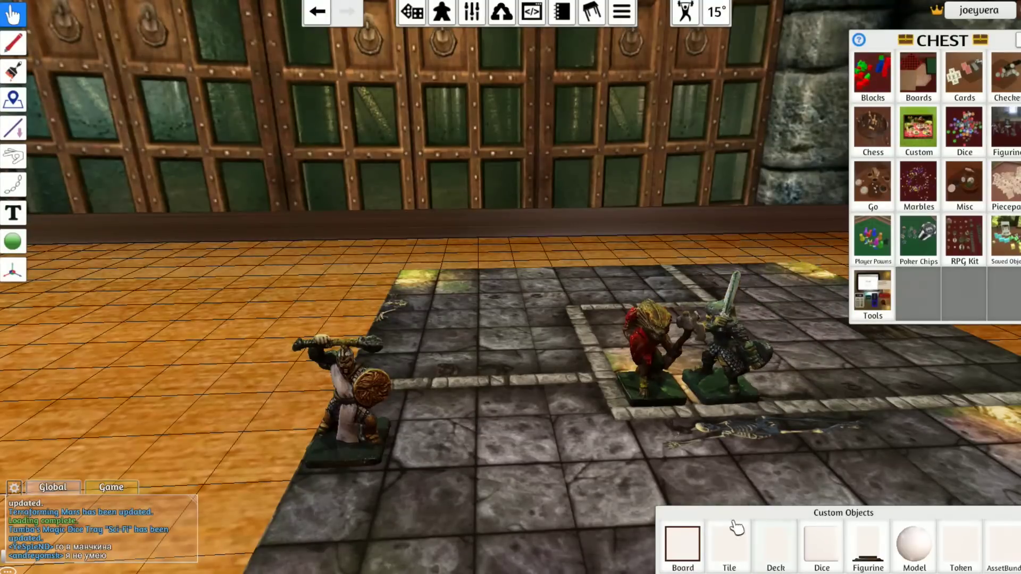
right_click_drag(761, 435, 706, 417)
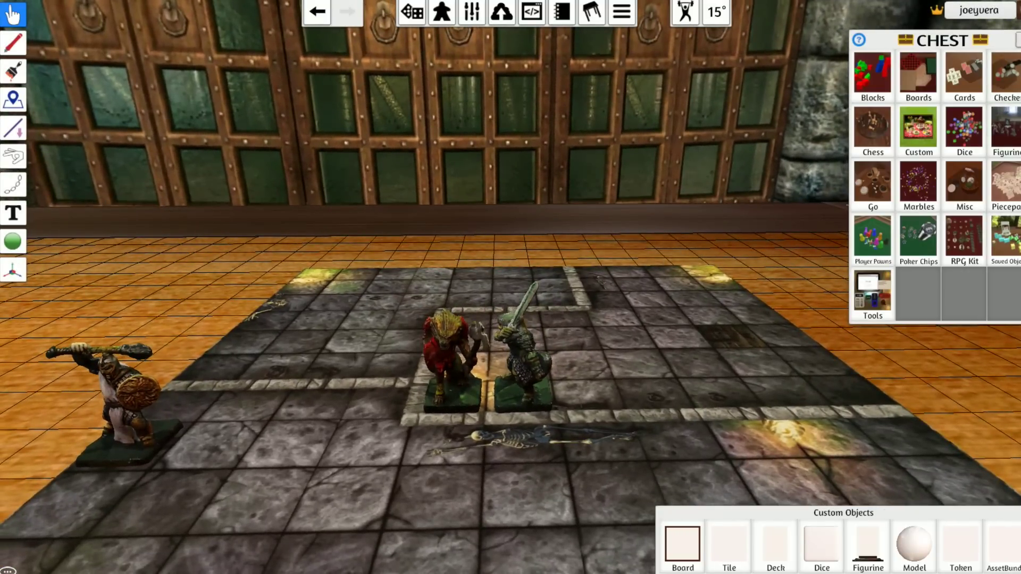
Close the Chest and examine the miniatures on the dungeon tile from several angles.
left_click(1019, 39)
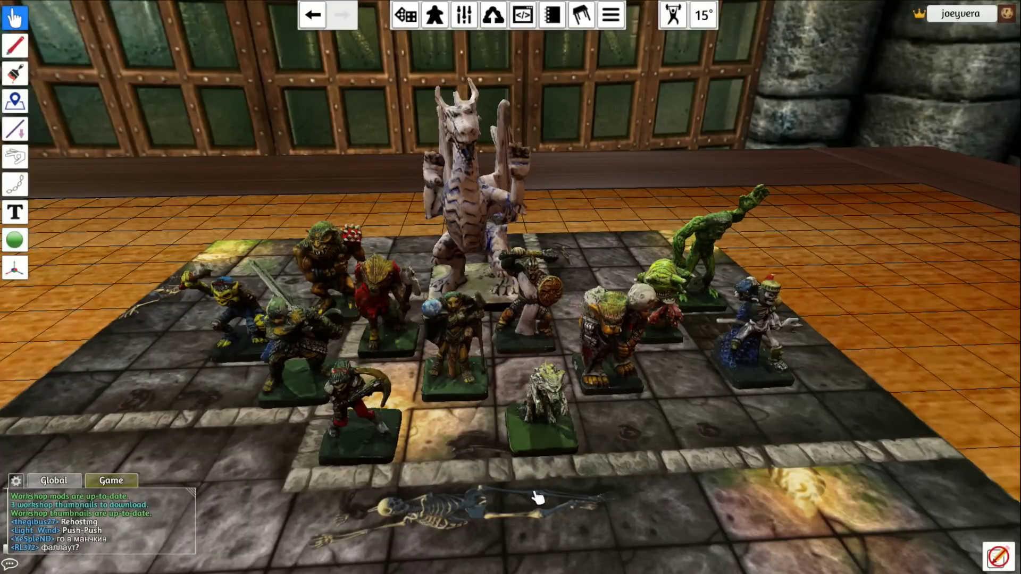
middle_click_drag(720, 498, 797, 501)
right_click_drag(798, 502, 359, 445)
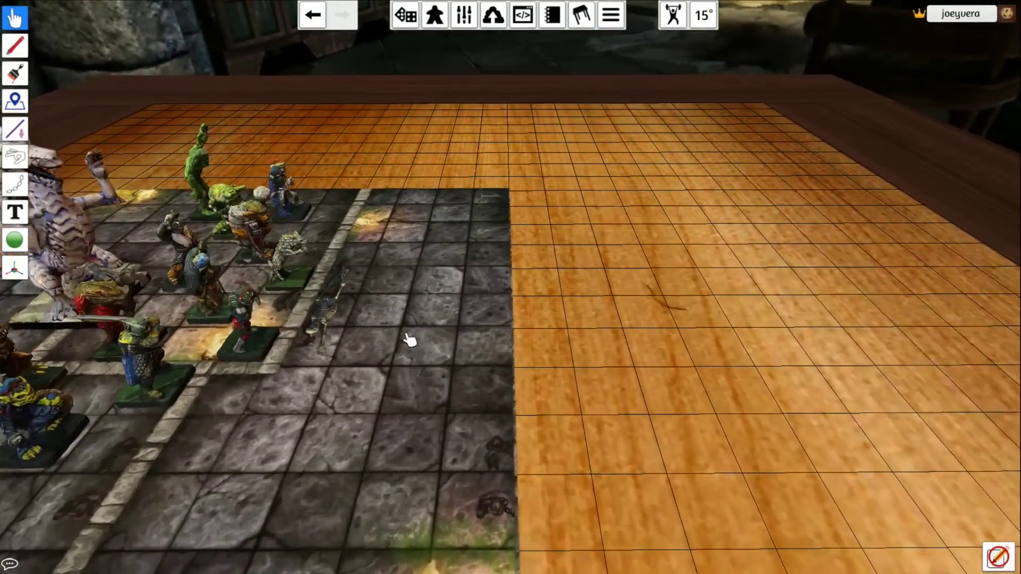
right_click_drag(391, 352, 344, 367)
mouse_move(336, 330)
right_mouse_down()
mouse_move(364, 357)
mouse_move(312, 379)
mouse_move(371, 325)
mouse_move(342, 335)
right_mouse_up()
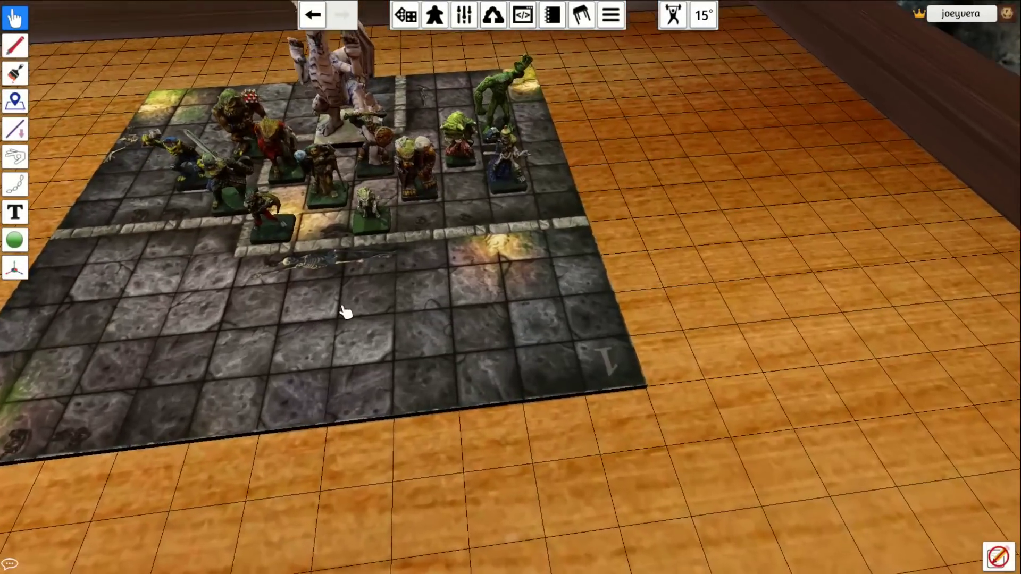
key("a")
key("w")
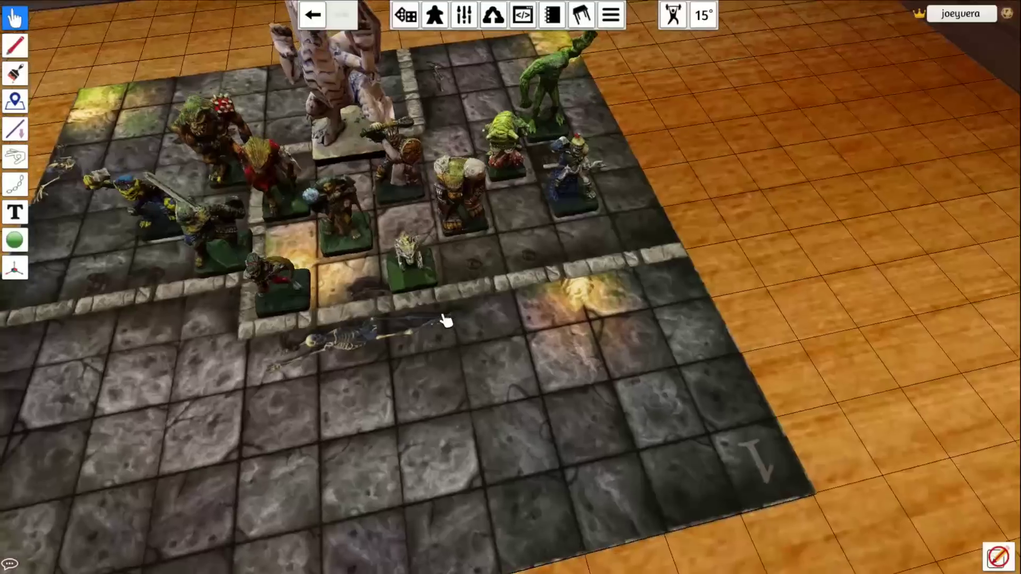
key("d")
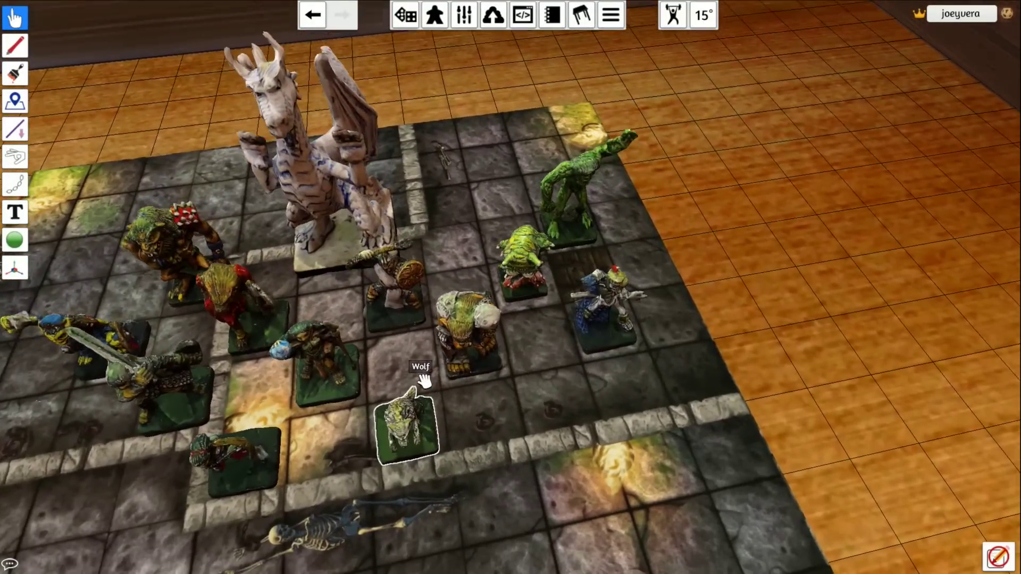